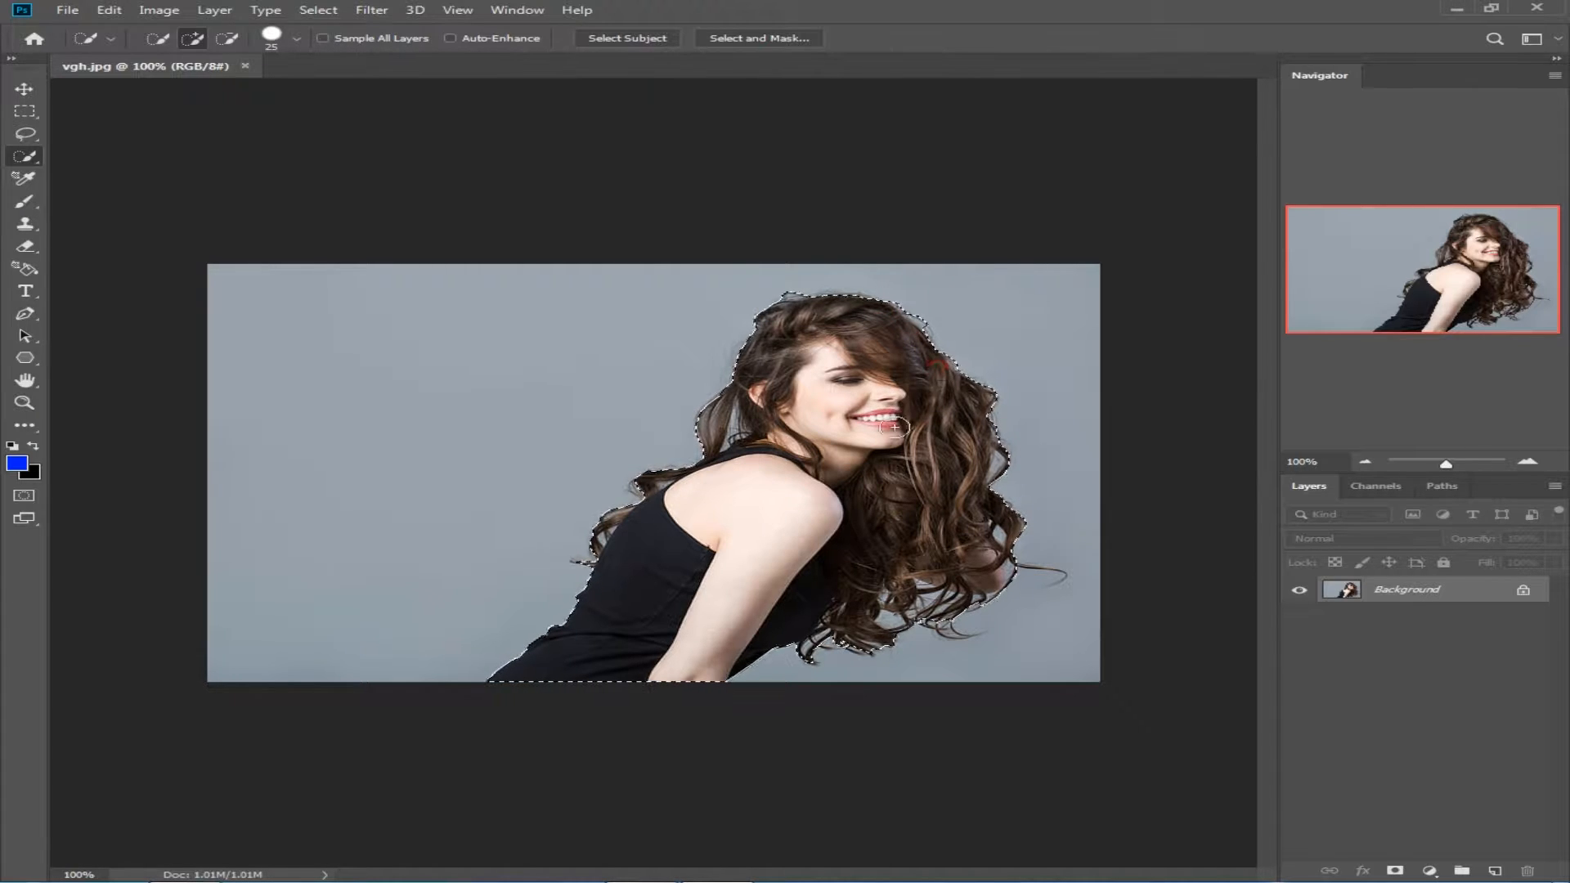
# Step: Extend the quick selection to the stray hair curls near the woman's elbow, leaving the surrounding grey backdrop unselected
pyautogui.click(1059, 578)
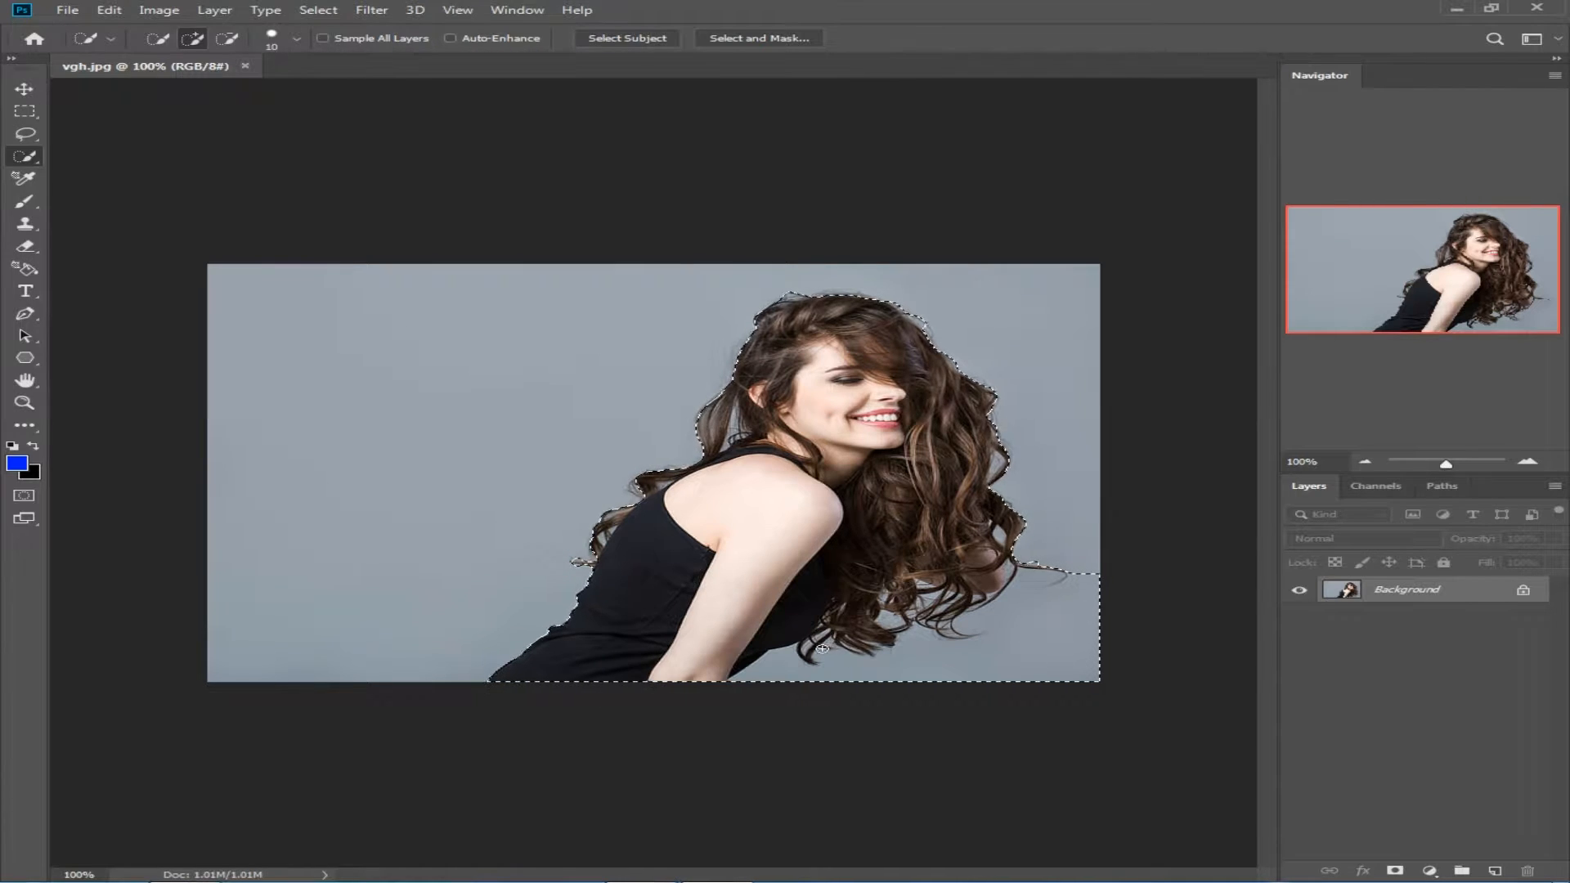
pyautogui.keyDown('alt'); pyautogui.click(1099, 577); pyautogui.keyUp('alt')
pyautogui.keyDown('alt'); pyautogui.click(1087, 587); pyautogui.keyUp('alt')
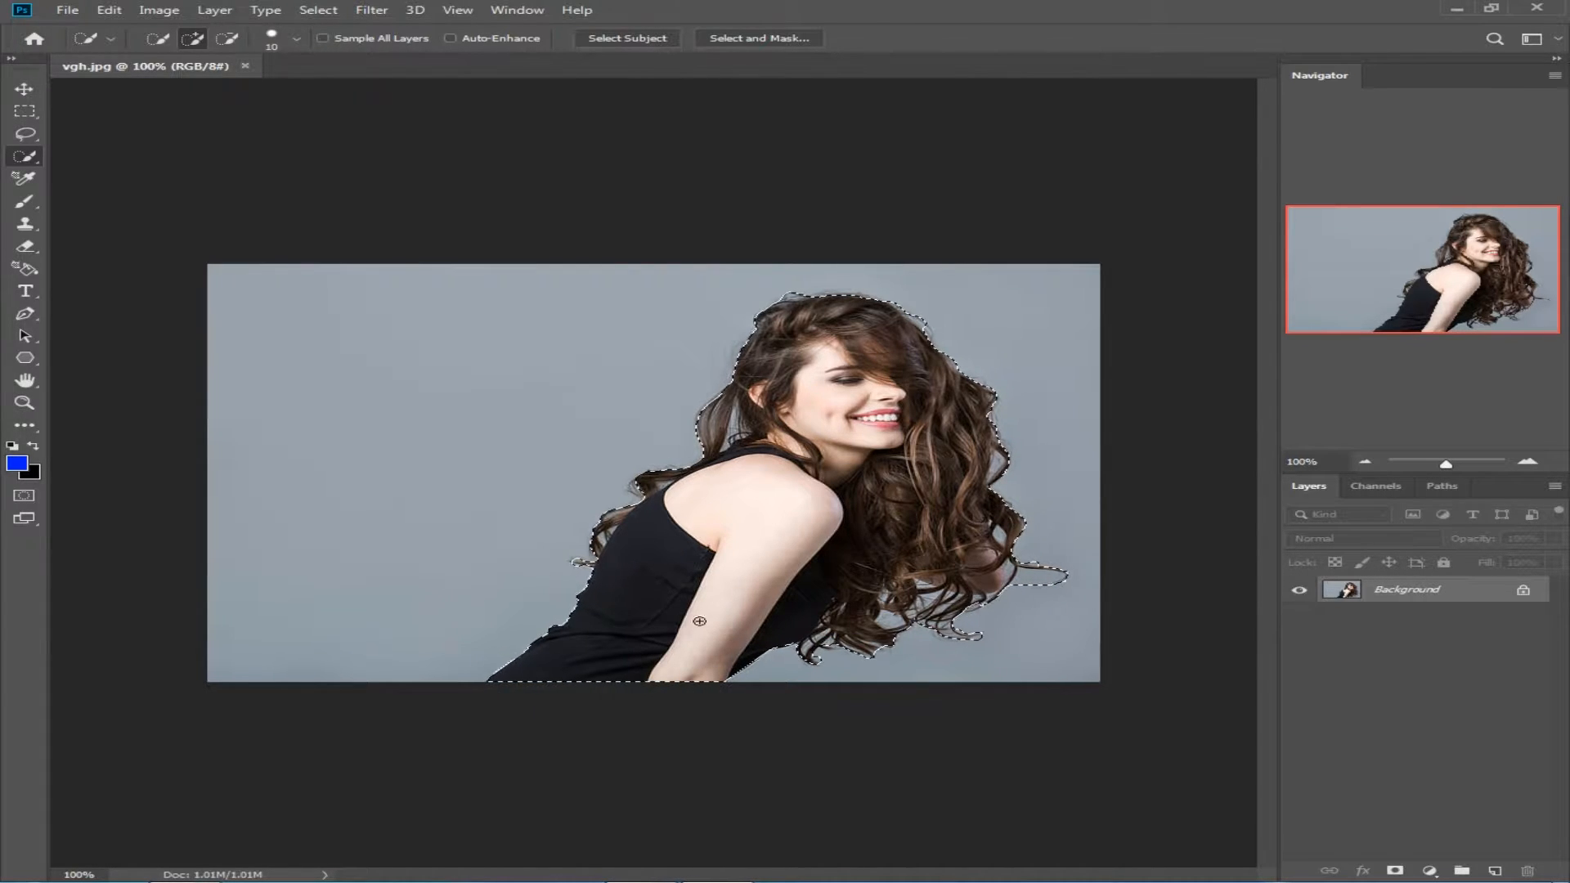
# Step: Open the selection in Select and Mask and refine the edges along the outer hair outline and the strands behind the neck
pyautogui.click(771, 36)
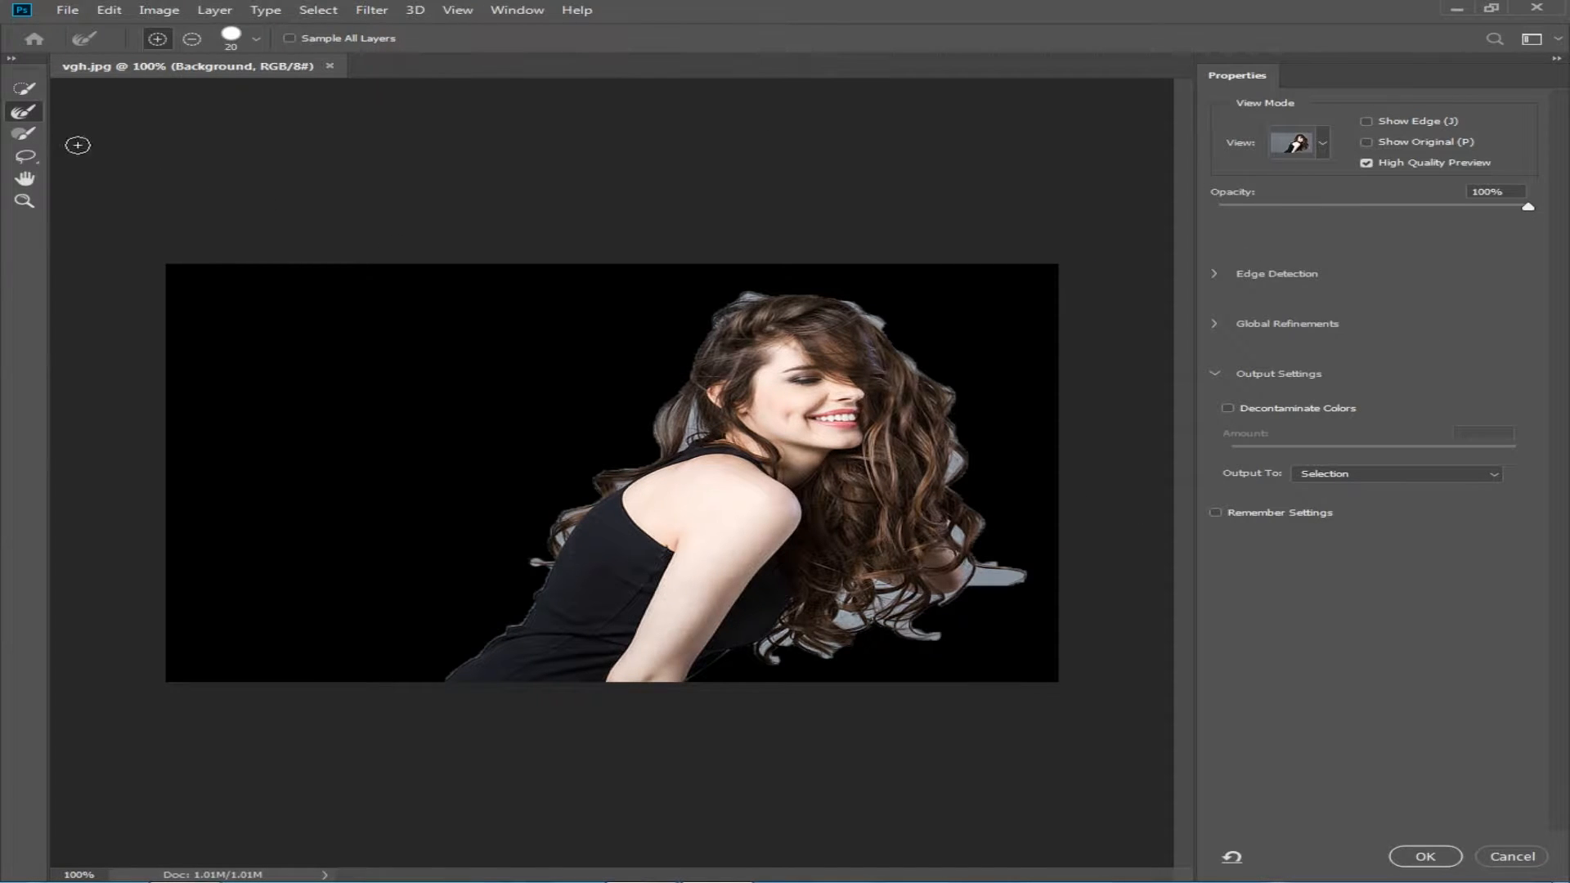
pyautogui.moveTo(772, 663)
pyautogui.mouseDown()
pyautogui.moveTo(790, 617)
pyautogui.moveTo(861, 651)
pyautogui.moveTo(836, 590)
pyautogui.moveTo(943, 637)
pyautogui.moveTo(828, 626)
pyautogui.moveTo(909, 639)
pyautogui.moveTo(995, 576)
pyautogui.moveTo(1018, 580)
pyautogui.moveTo(973, 538)
pyautogui.moveTo(936, 381)
pyautogui.moveTo(859, 314)
pyautogui.moveTo(721, 315)
pyautogui.moveTo(670, 425)
pyautogui.moveTo(725, 453)
pyautogui.moveTo(674, 375)
pyautogui.moveTo(659, 409)
pyautogui.mouseUp()
pyautogui.scroll(5, 659, 409)
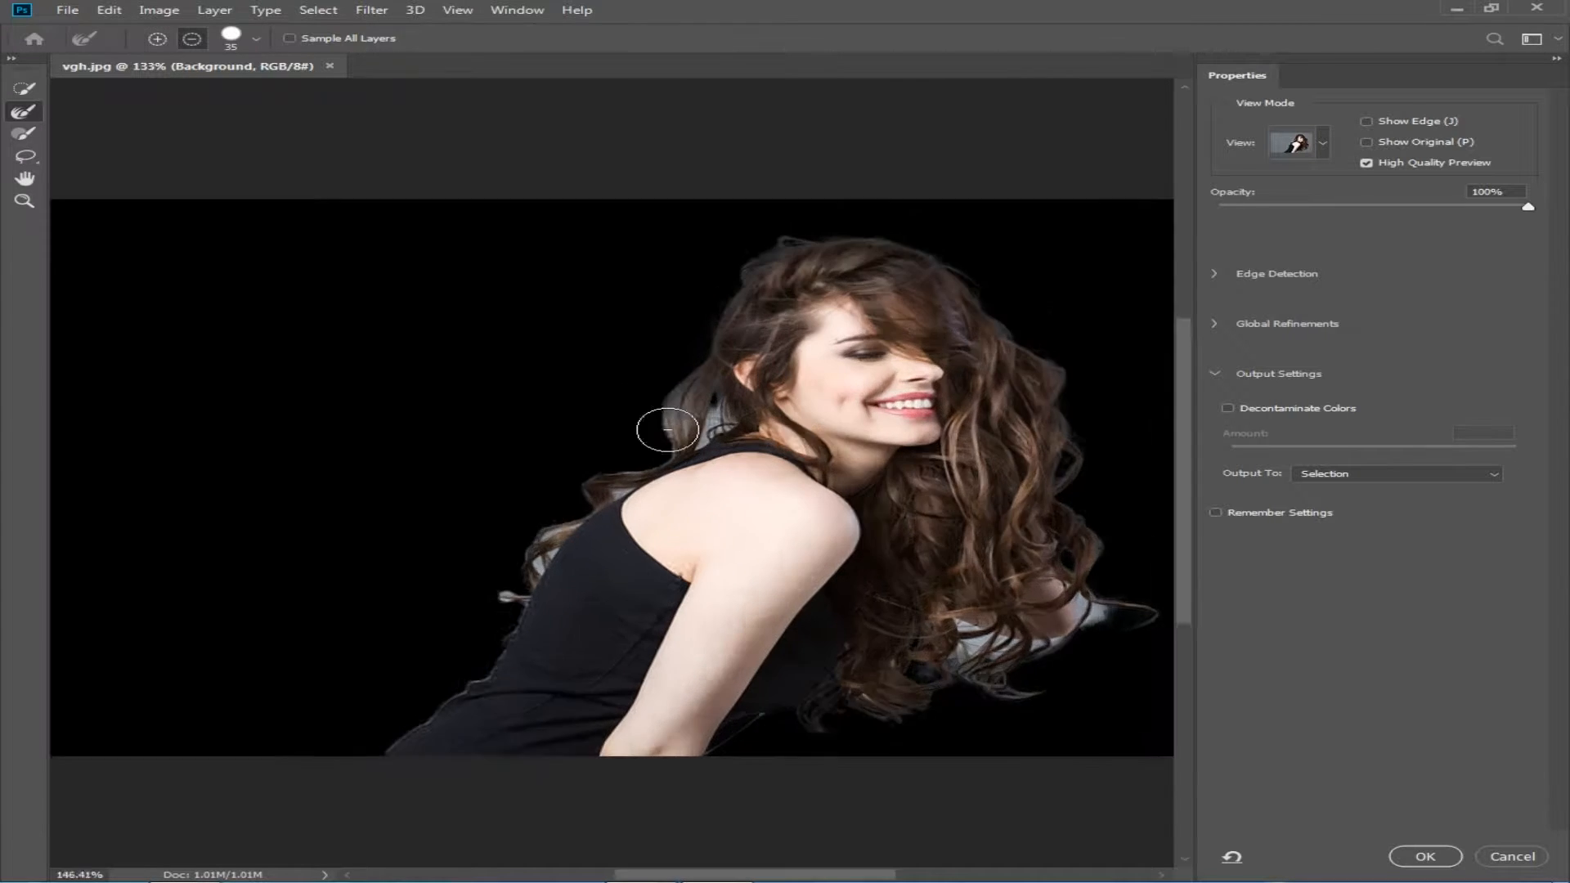
pyautogui.scroll(-4, 652, 379)
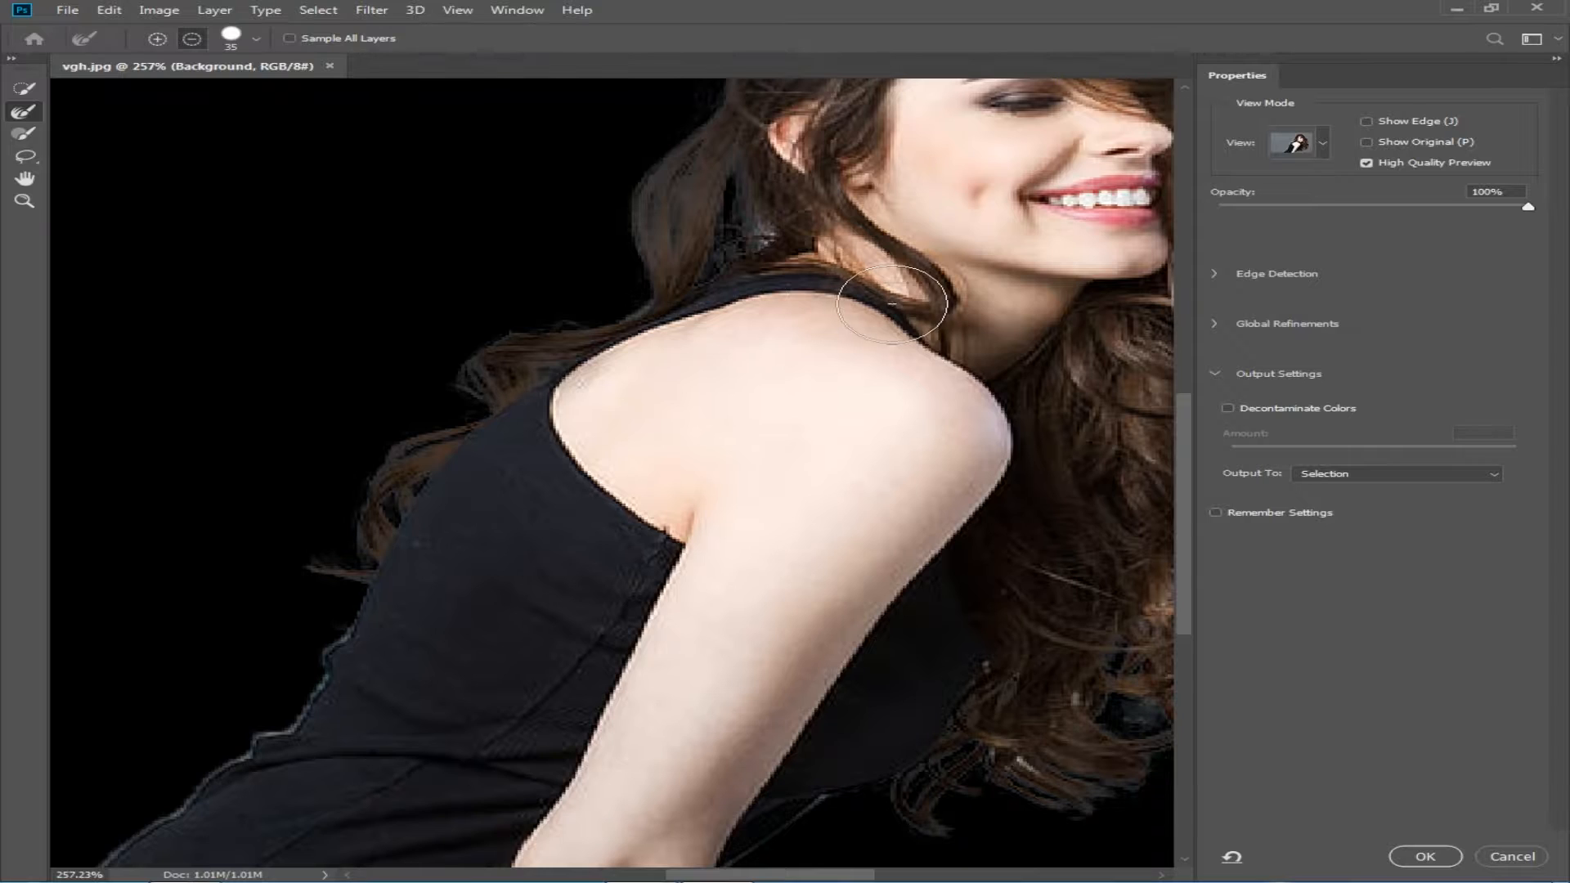
# Step: Refine the lower hair curls and the area around the elbow with the edge brush at size 15, and apply the refined selection
pyautogui.scroll(-7, 894, 304)
pyautogui.scroll(7, 1018, 631)
pyautogui.scroll(2, 1017, 632)
pyautogui.press('[')
pyautogui.press('[')
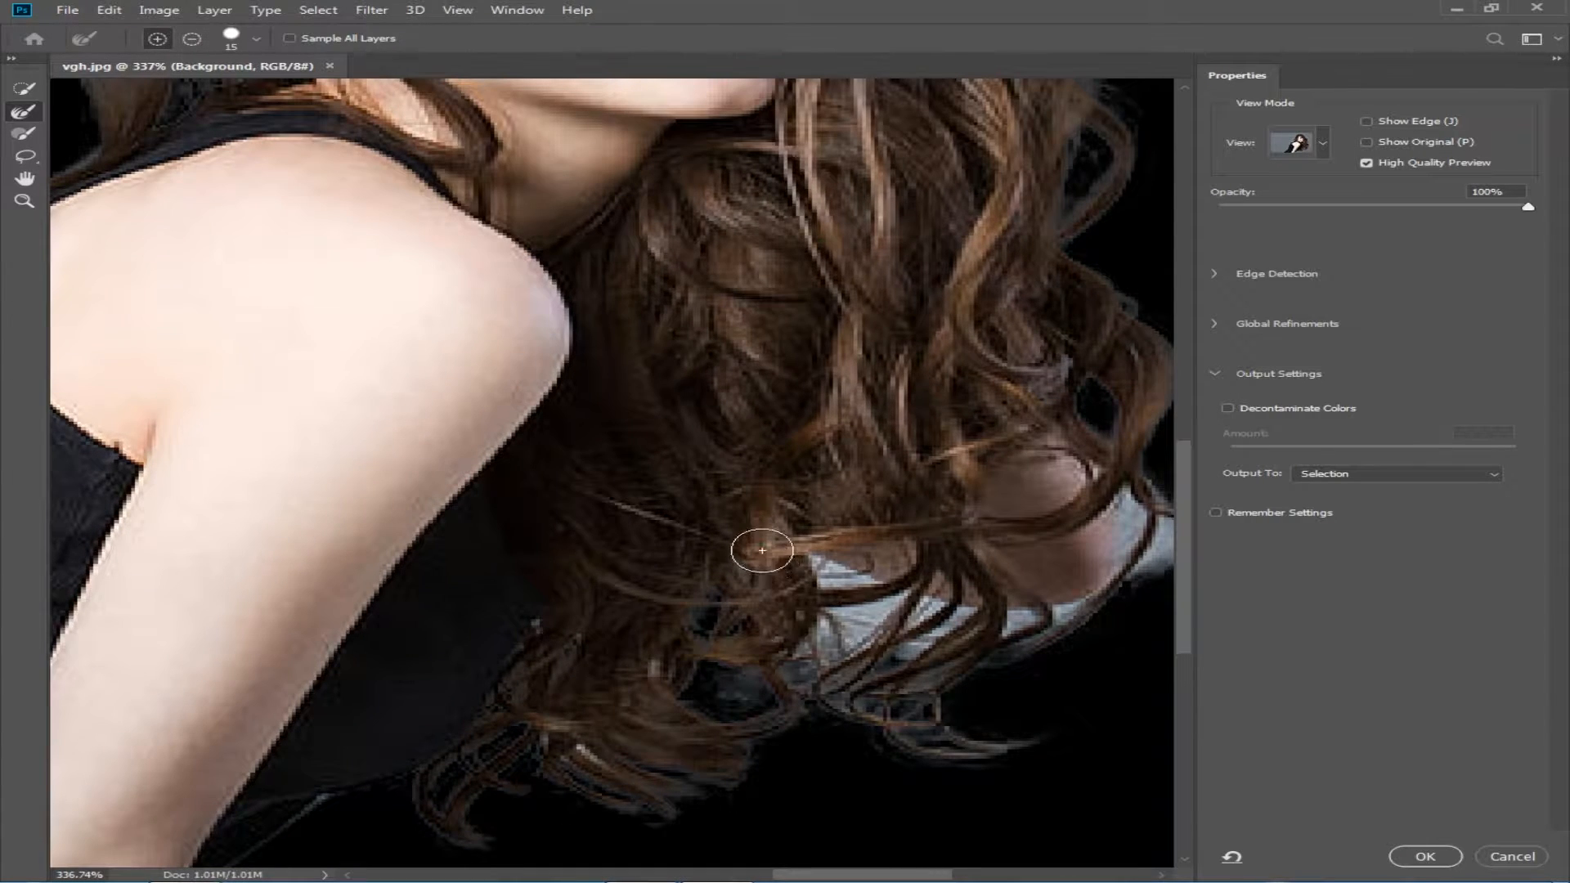
pyautogui.moveTo(841, 658)
pyautogui.mouseDown()
pyautogui.moveTo(912, 674)
pyautogui.moveTo(946, 742)
pyautogui.mouseUp()
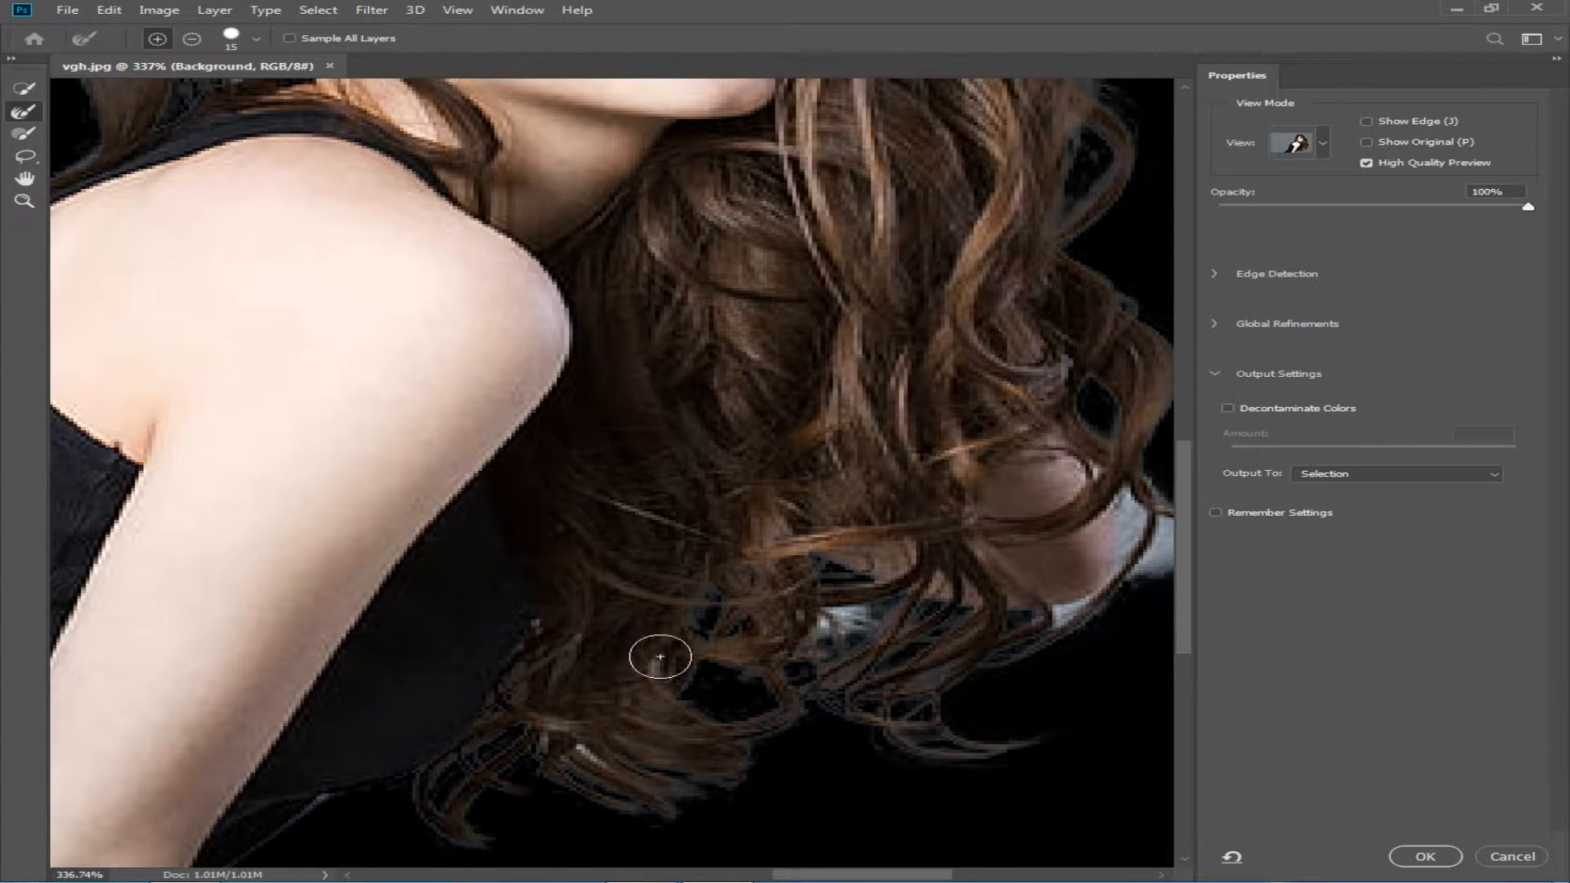
pyautogui.moveTo(1153, 503)
pyautogui.mouseDown()
pyautogui.moveTo(1166, 568)
pyautogui.moveTo(1055, 630)
pyautogui.moveTo(1086, 631)
pyautogui.mouseUp()
pyautogui.moveTo(846, 623); pyautogui.dragTo(907, 626)
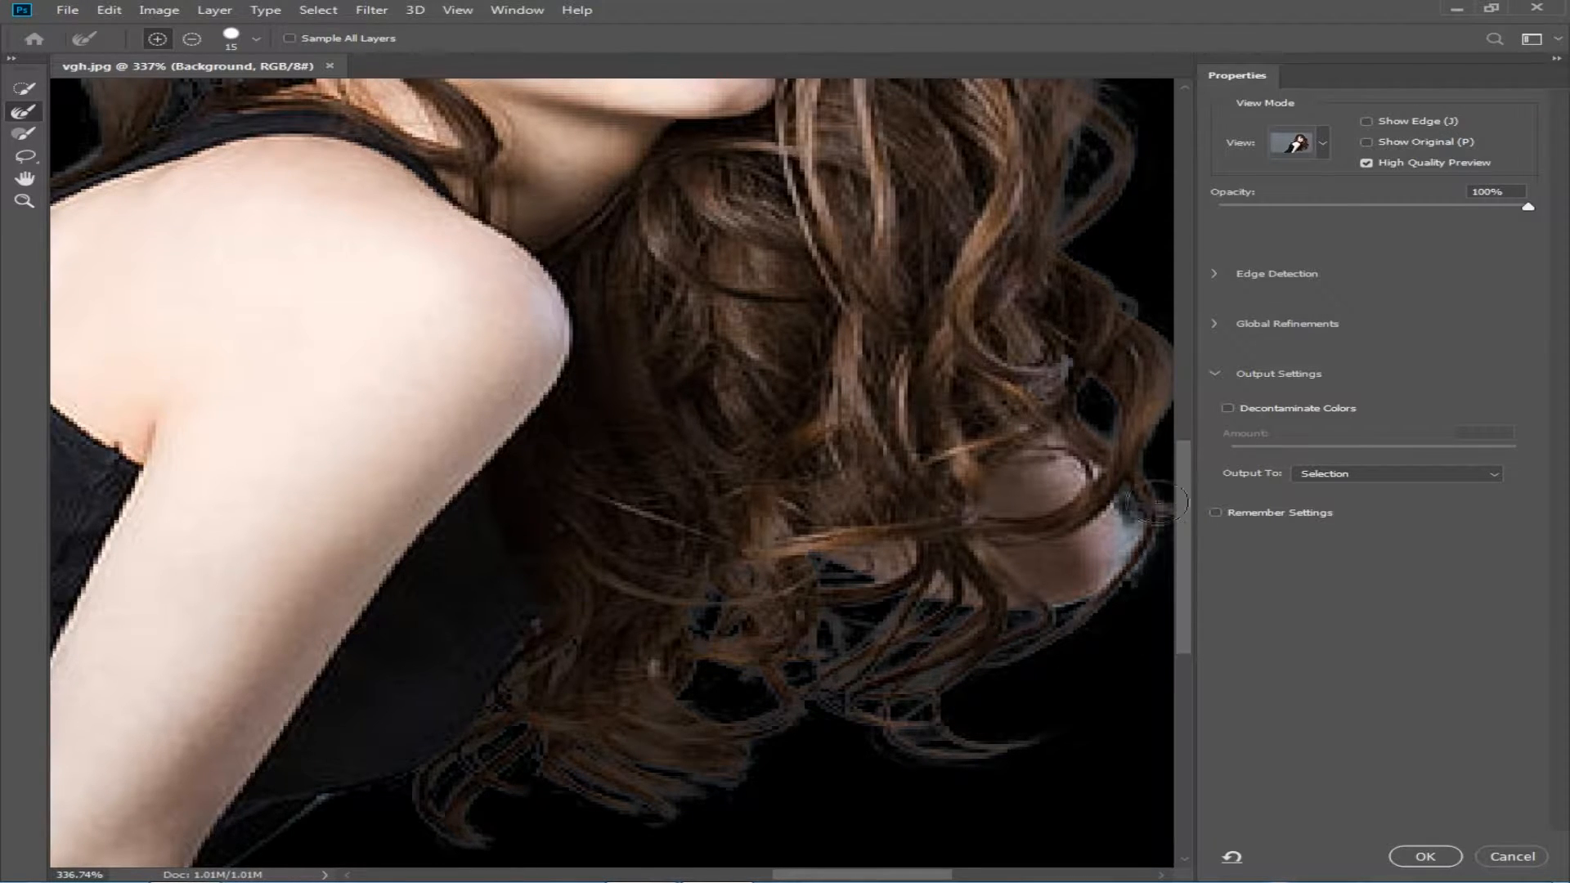
pyautogui.moveTo(1146, 482); pyautogui.dragTo(1176, 550)
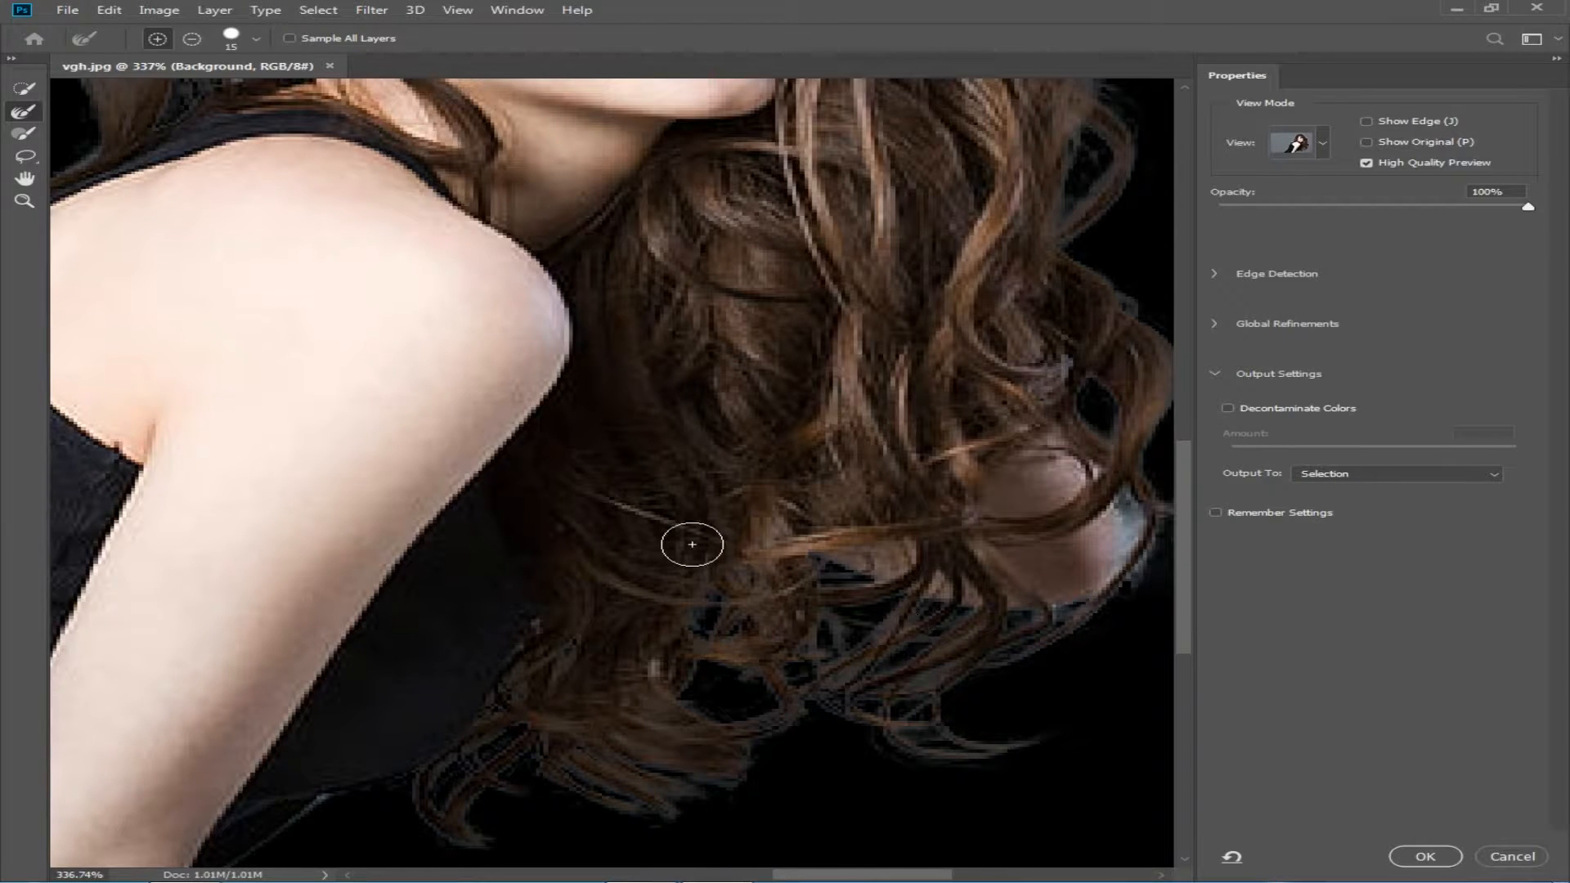
pyautogui.scroll(-5, 659, 382)
pyautogui.scroll(4, 659, 384)
pyautogui.scroll(-2, 659, 384)
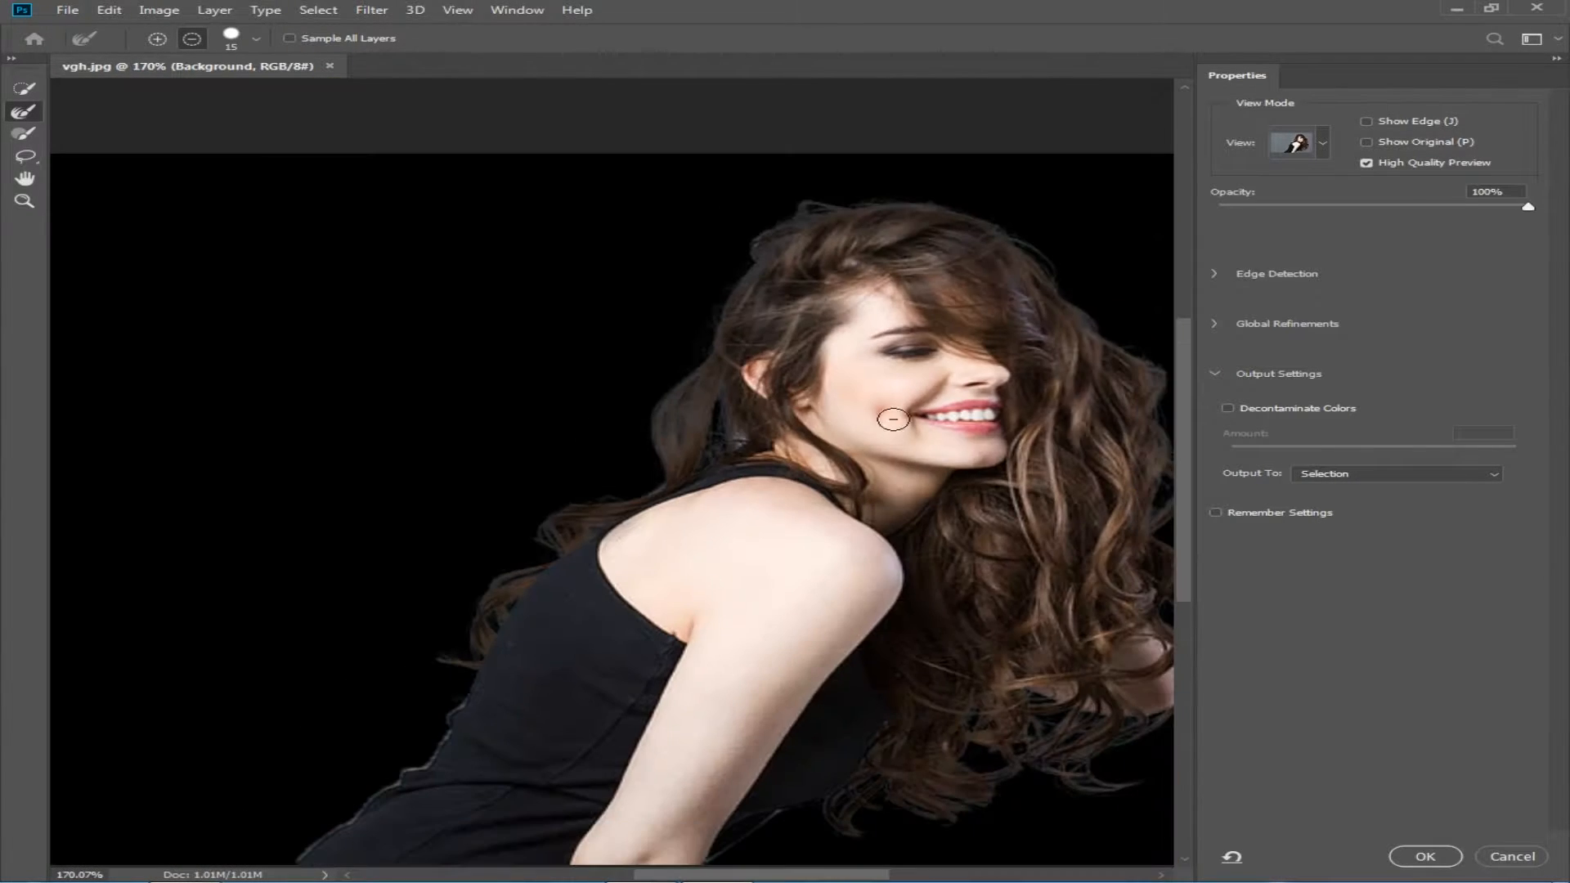
pyautogui.click(1421, 855)
# Step: Create a new 1280 x 720 px document at 300 pixels/inch in RGB Color with a white background
pyautogui.click(67, 9)
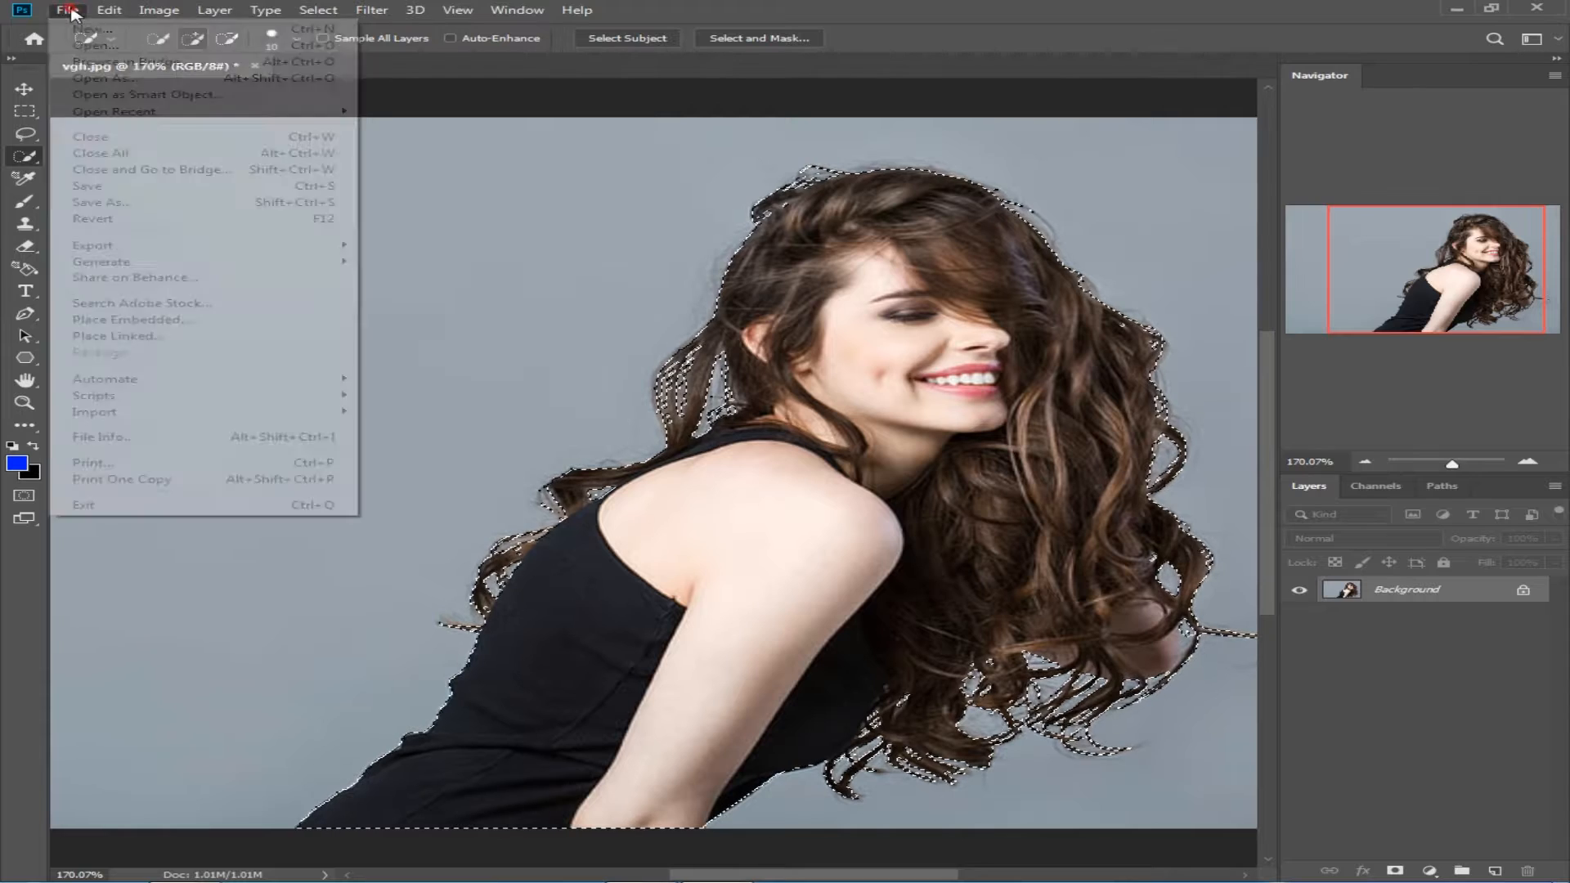
pyautogui.click(93, 32)
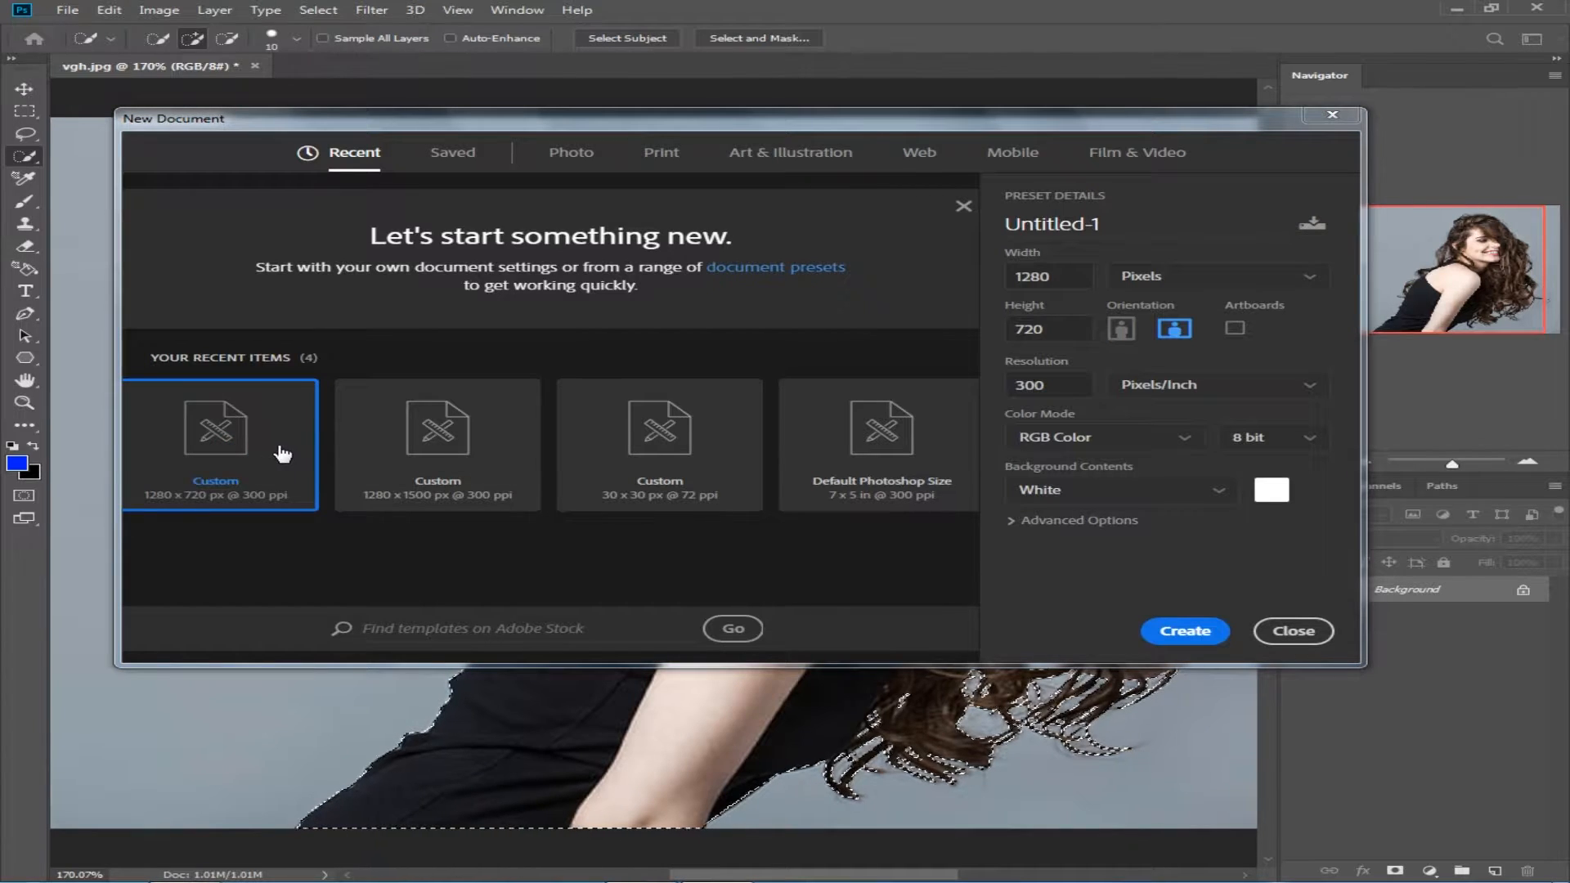
pyautogui.click(1185, 631)
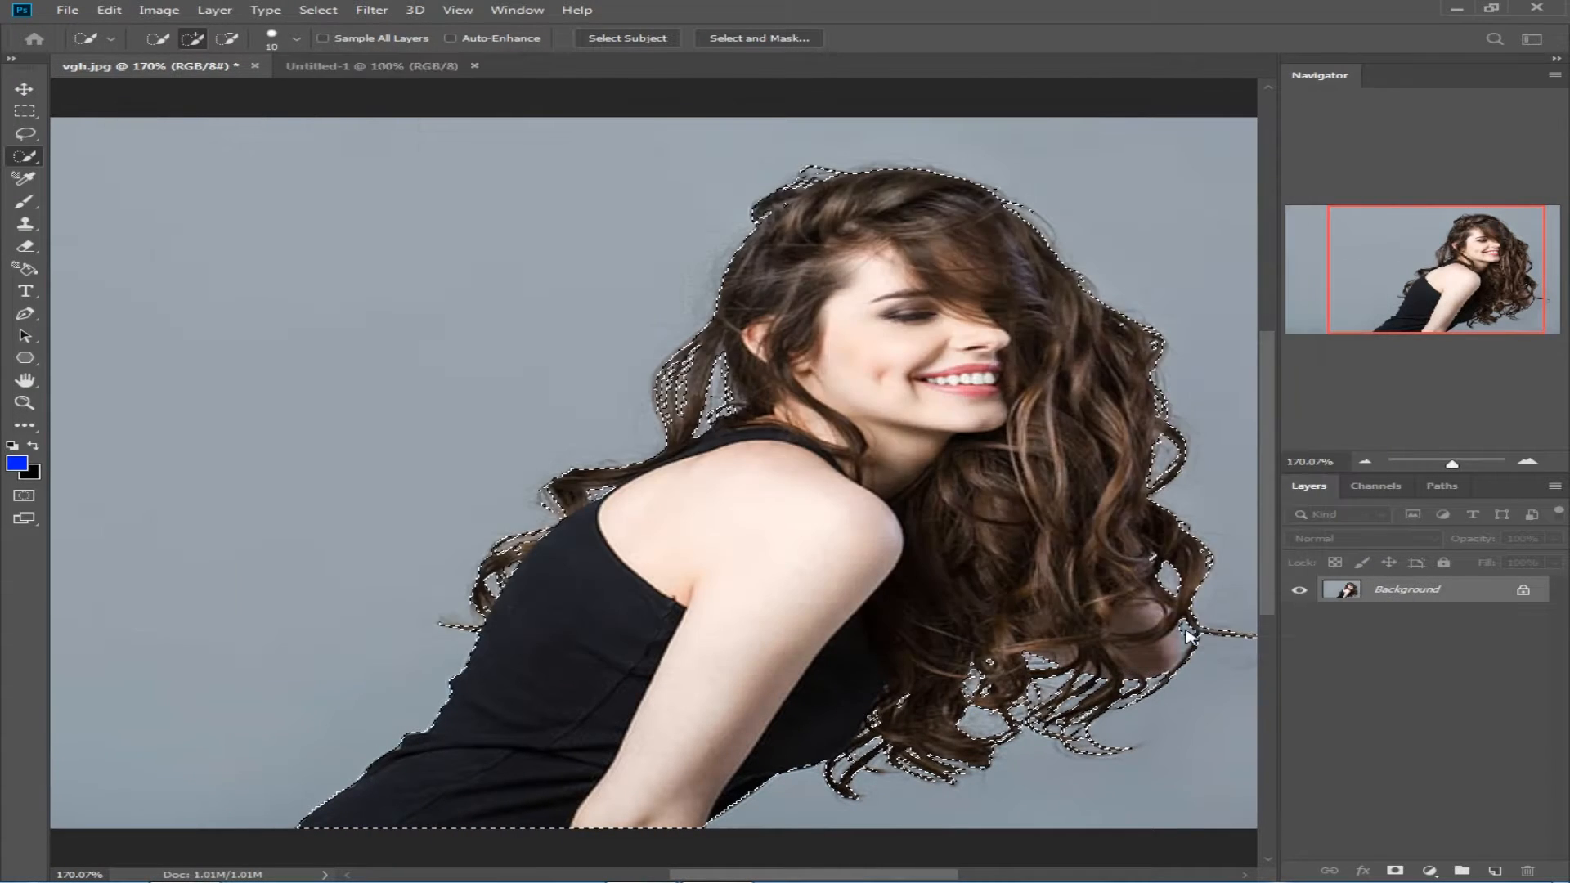
# Step: Unlock the Background layer of the new document and apply a black Color Overlay to it
pyautogui.click(1523, 589)
pyautogui.rightClick(1507, 596)
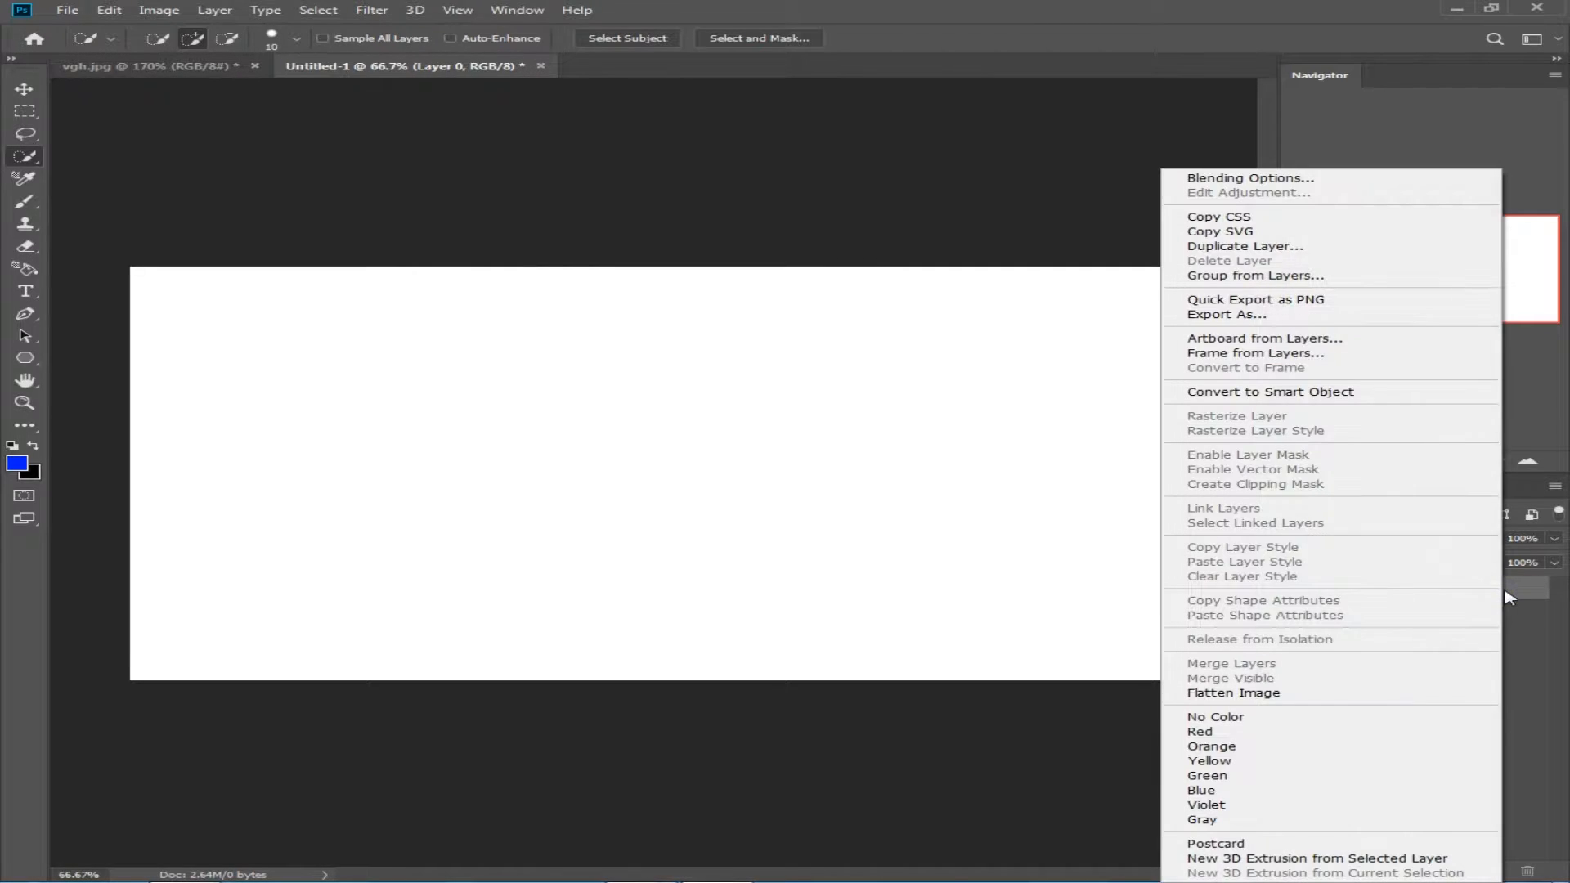
pyautogui.click(1226, 179)
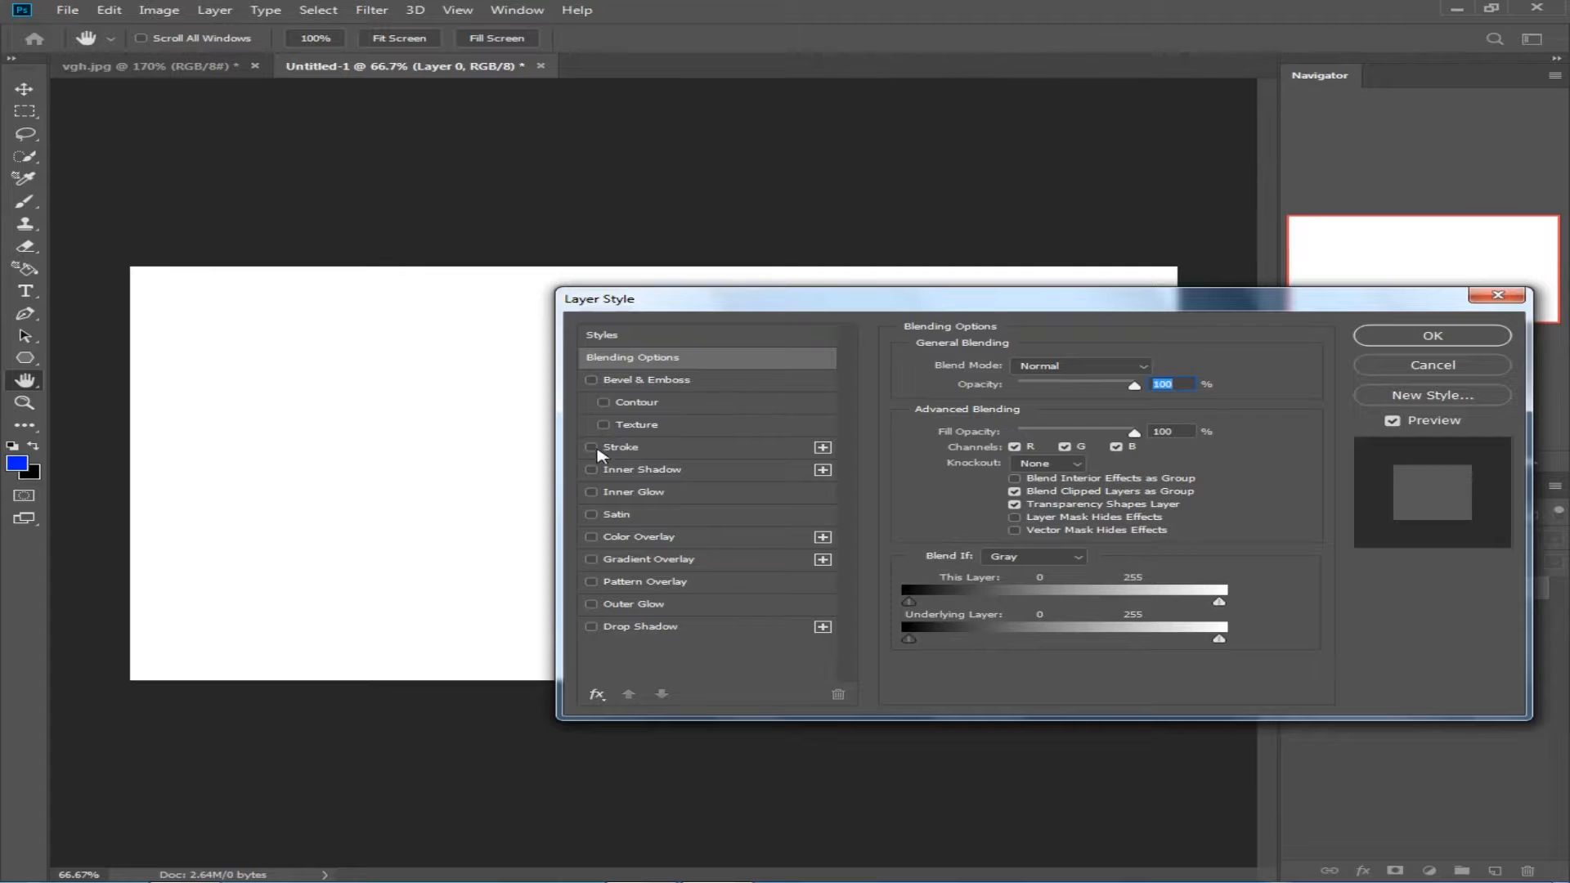
pyautogui.click(591, 538)
pyautogui.click(1431, 336)
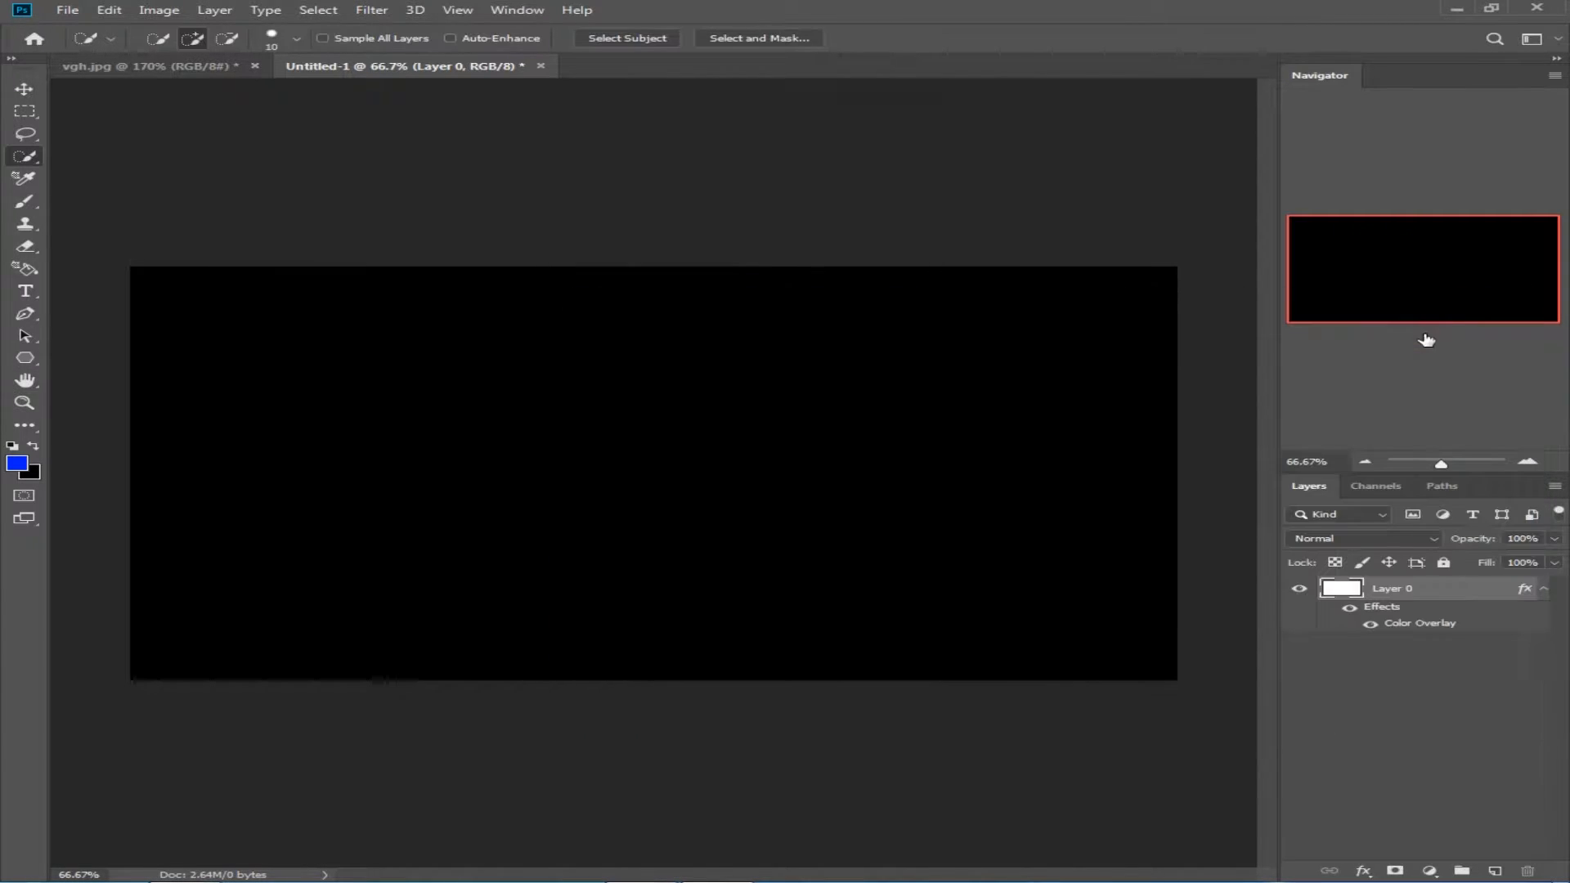
# Step: Move the selected woman from vgh.jpg onto the black canvas of the Untitled-1 document
pyautogui.click(204, 66)
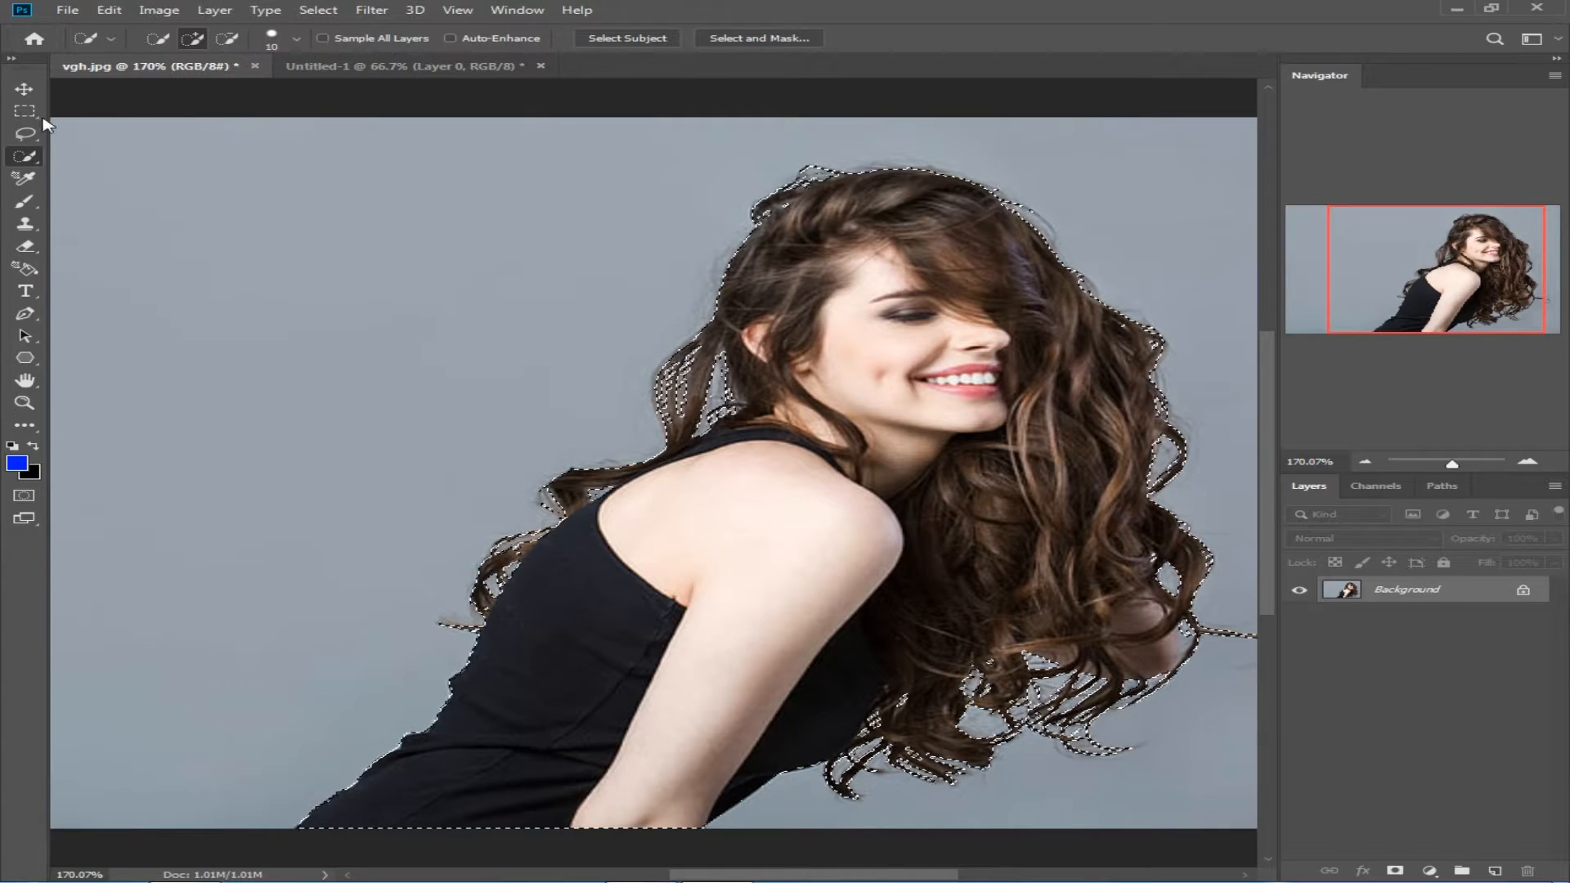
pyautogui.click(25, 92)
pyautogui.moveTo(981, 344); pyautogui.dragTo(693, 412)
# Step: Scale the woman layer to about 147% and position her slightly left of centre, aligned with the canvas's bottom edge
pyautogui.hotkey('ctrl', 't')
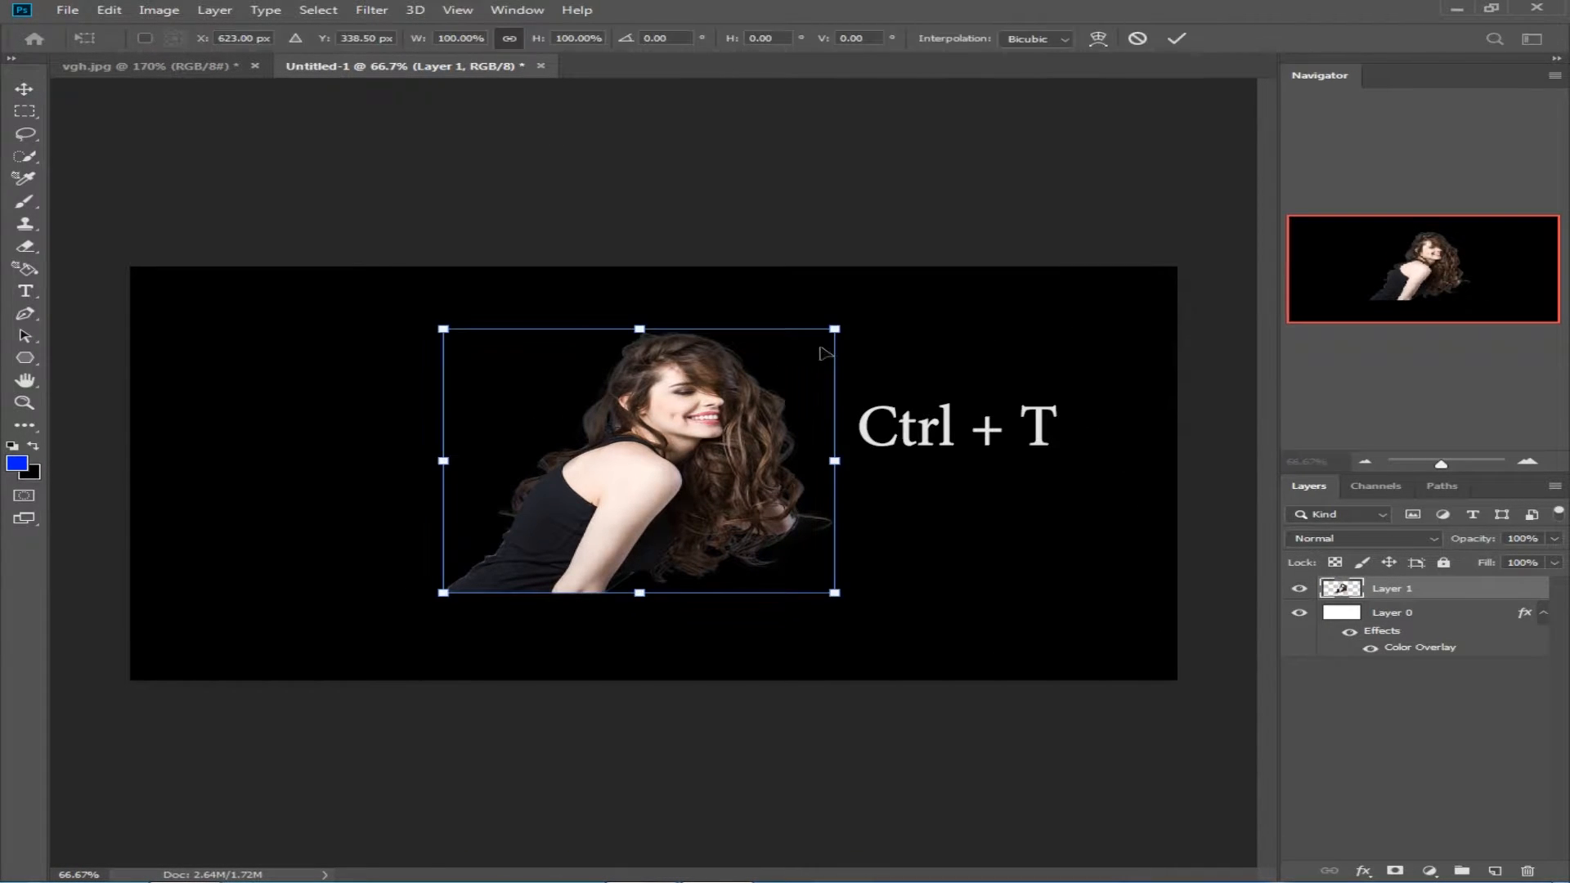
pyautogui.moveTo(835, 329); pyautogui.dragTo(1046, 186)
pyautogui.moveTo(900, 337); pyautogui.dragTo(723, 426)
pyautogui.moveTo(873, 277); pyautogui.dragTo(876, 320)
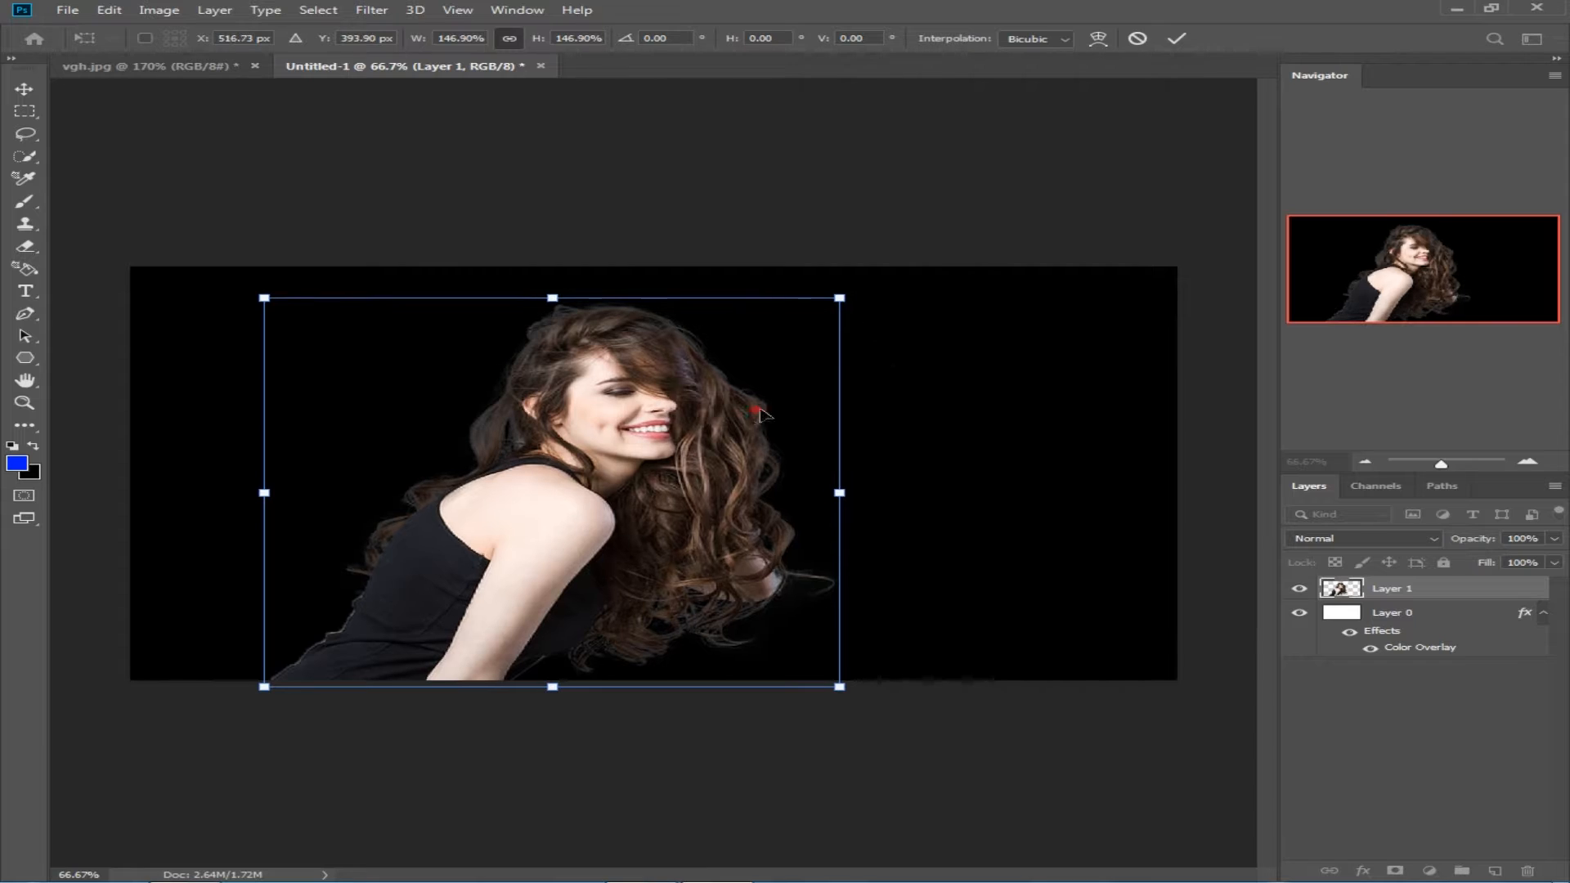
pyautogui.moveTo(756, 418); pyautogui.dragTo(811, 410)
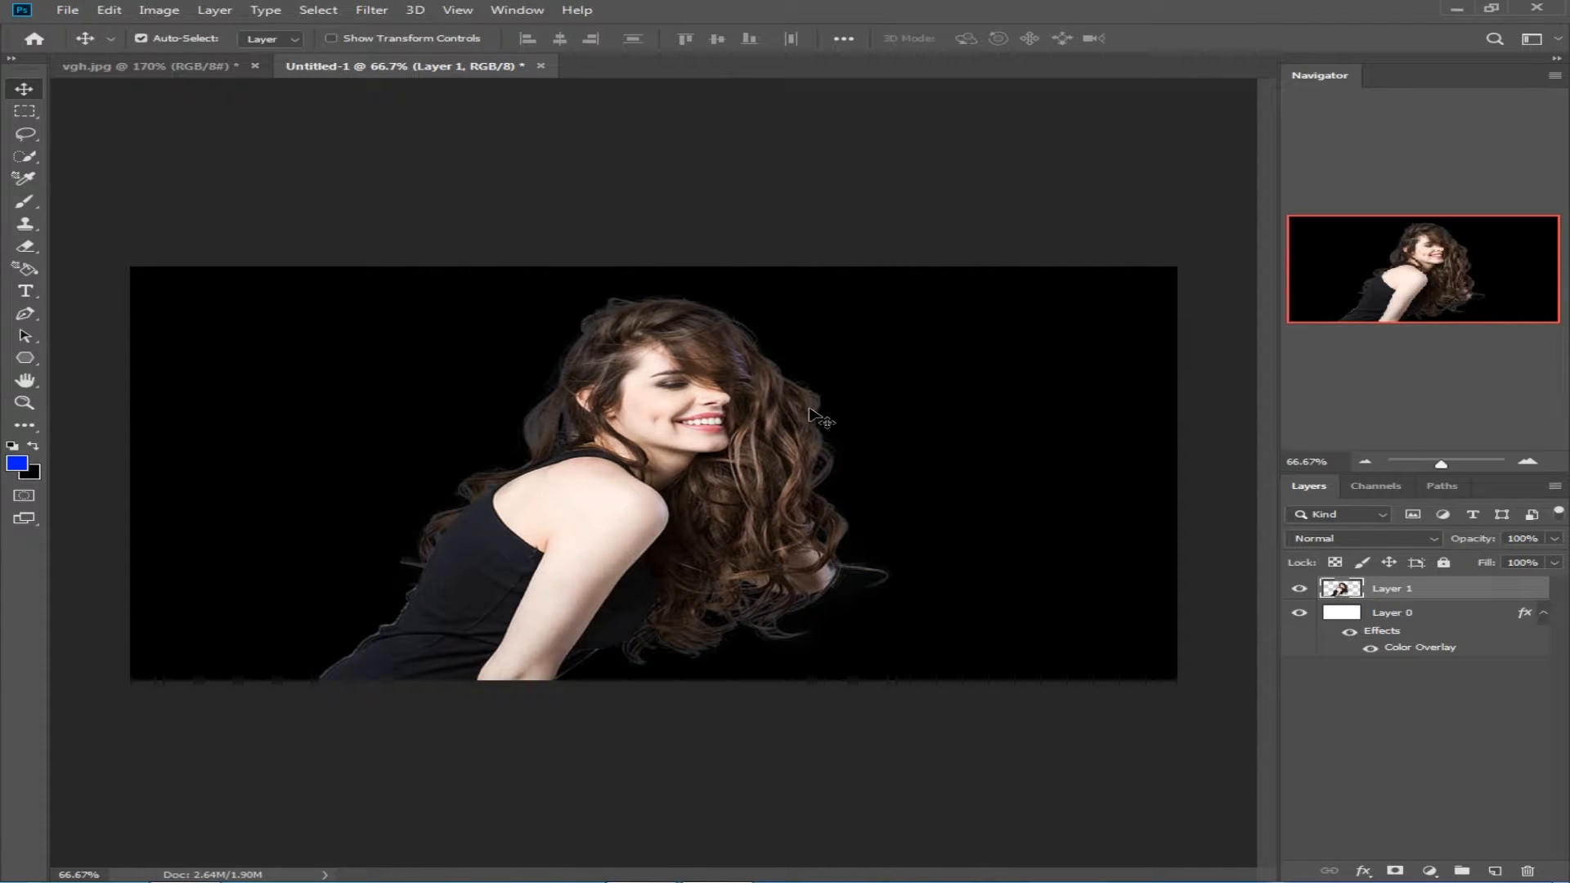
# Step: Activate the Polygon Tool and load the Red Dwarf tool preset
pyautogui.press('i')
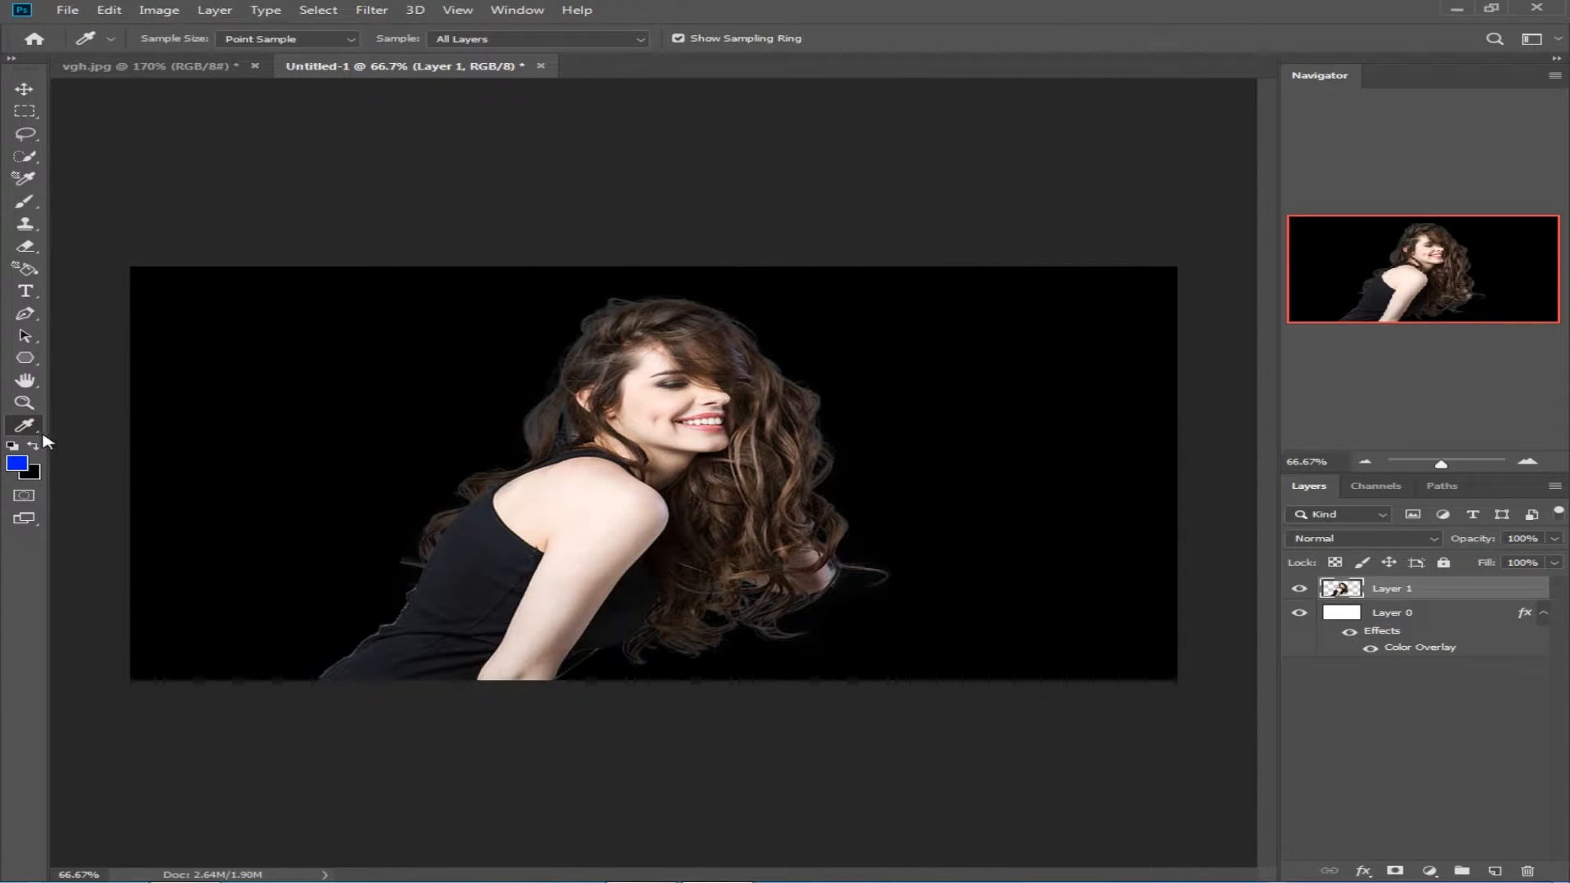
pyautogui.click(30, 360)
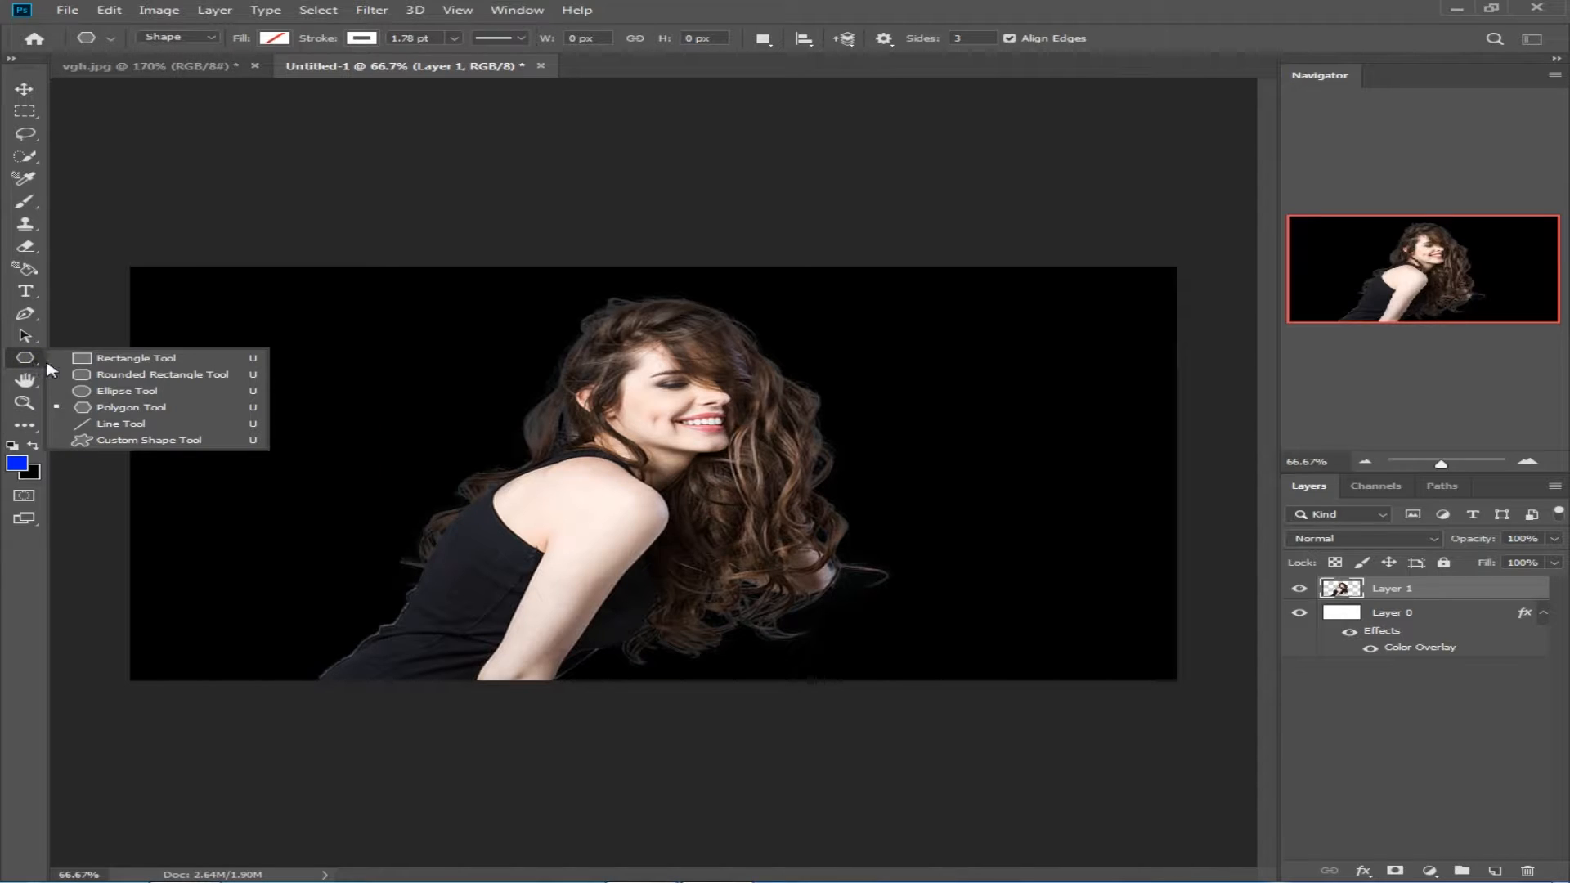
pyautogui.click(145, 412)
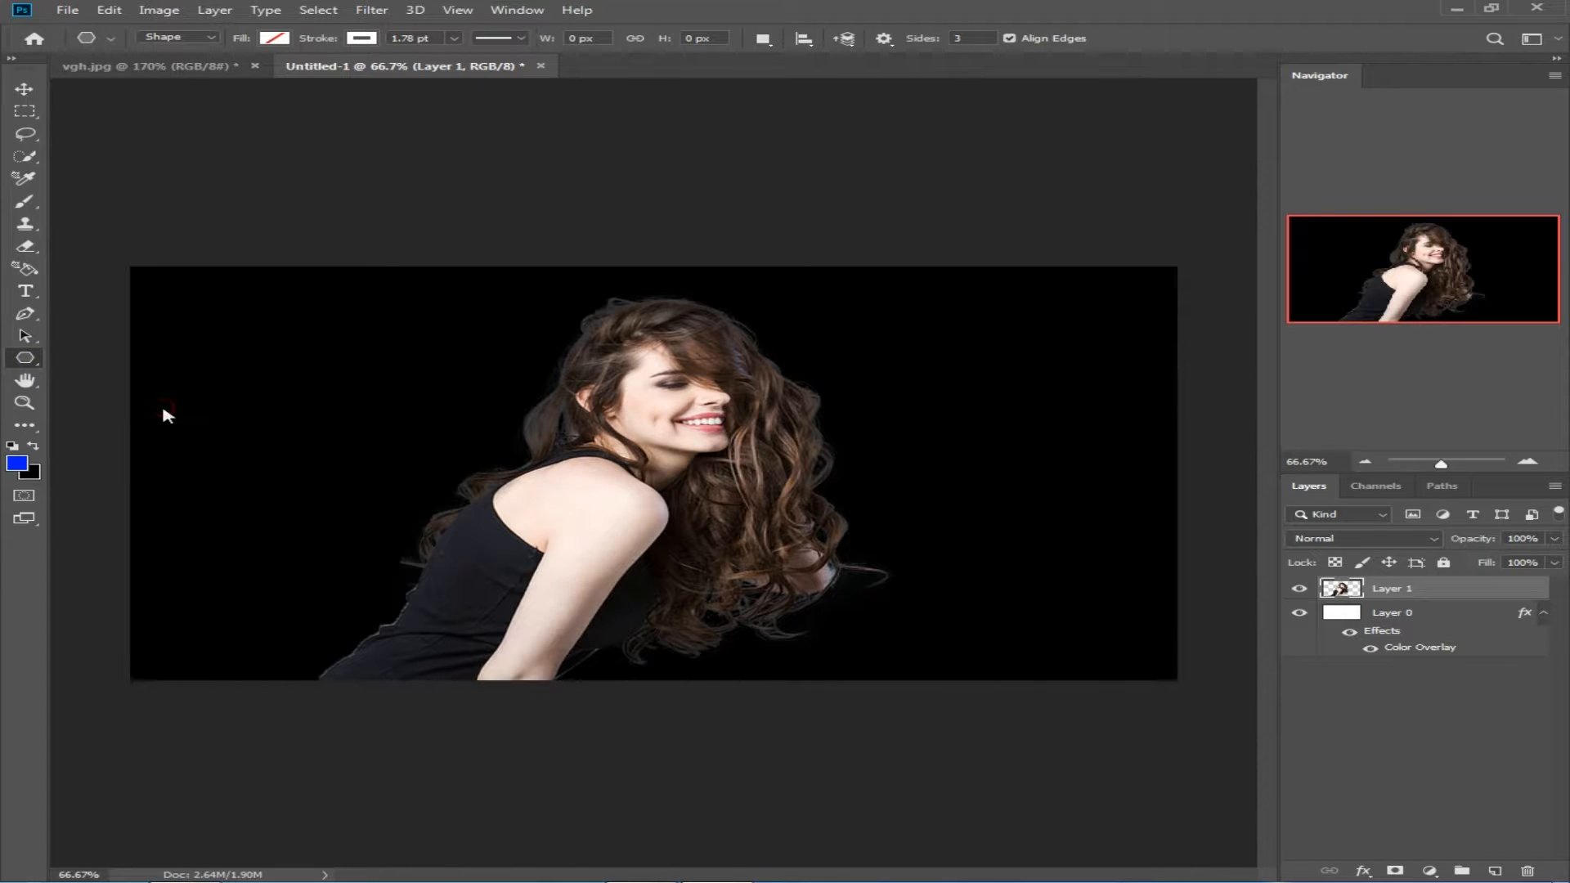
pyautogui.click(112, 40)
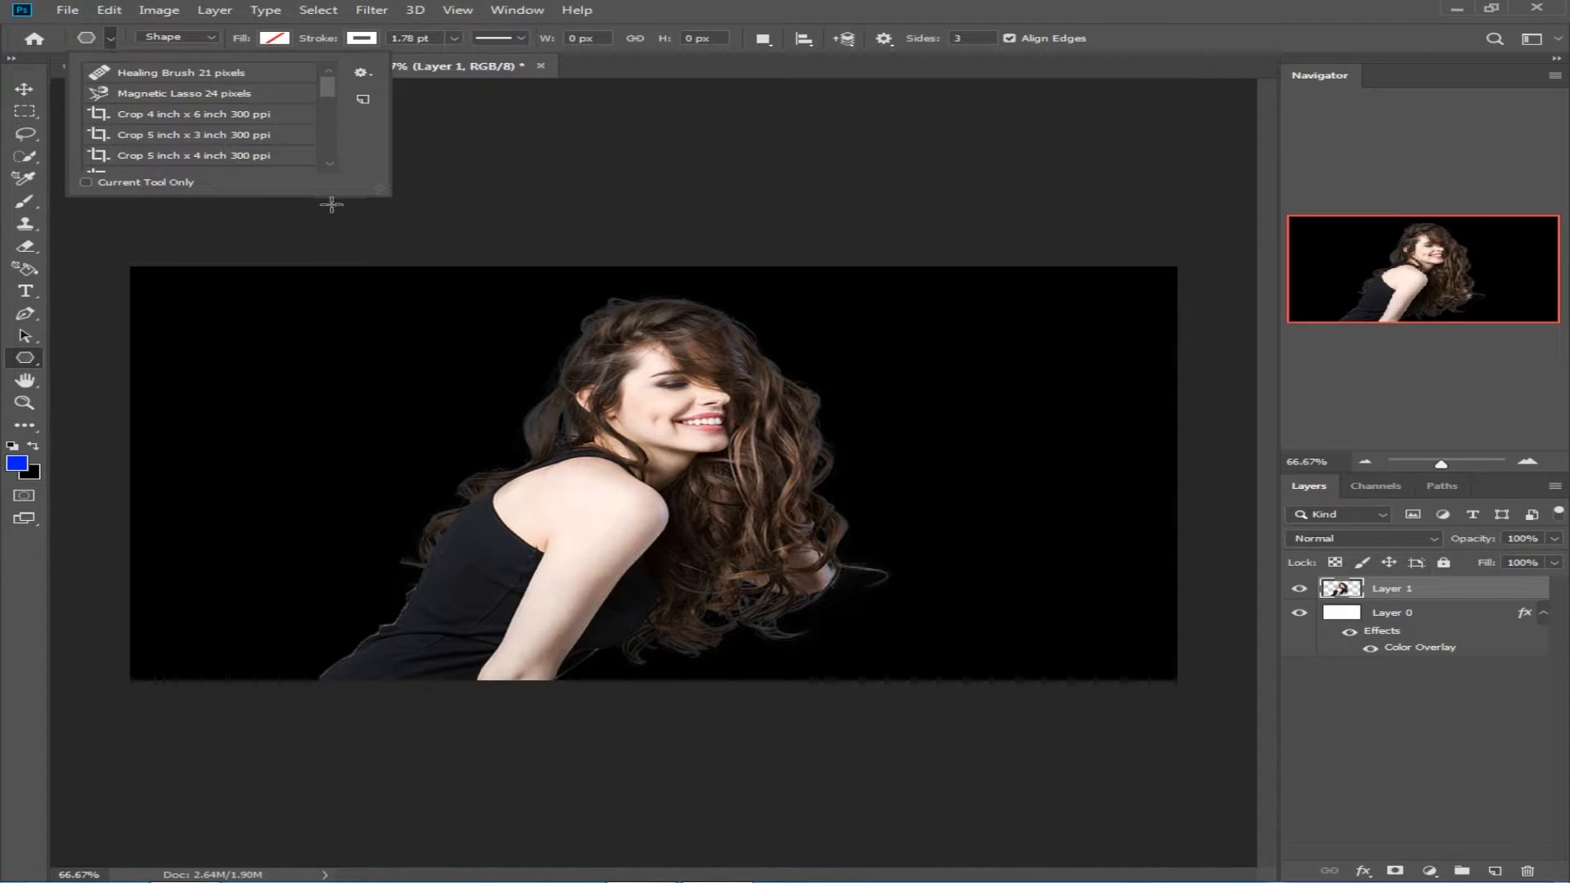
pyautogui.moveTo(389, 191); pyautogui.dragTo(704, 538)
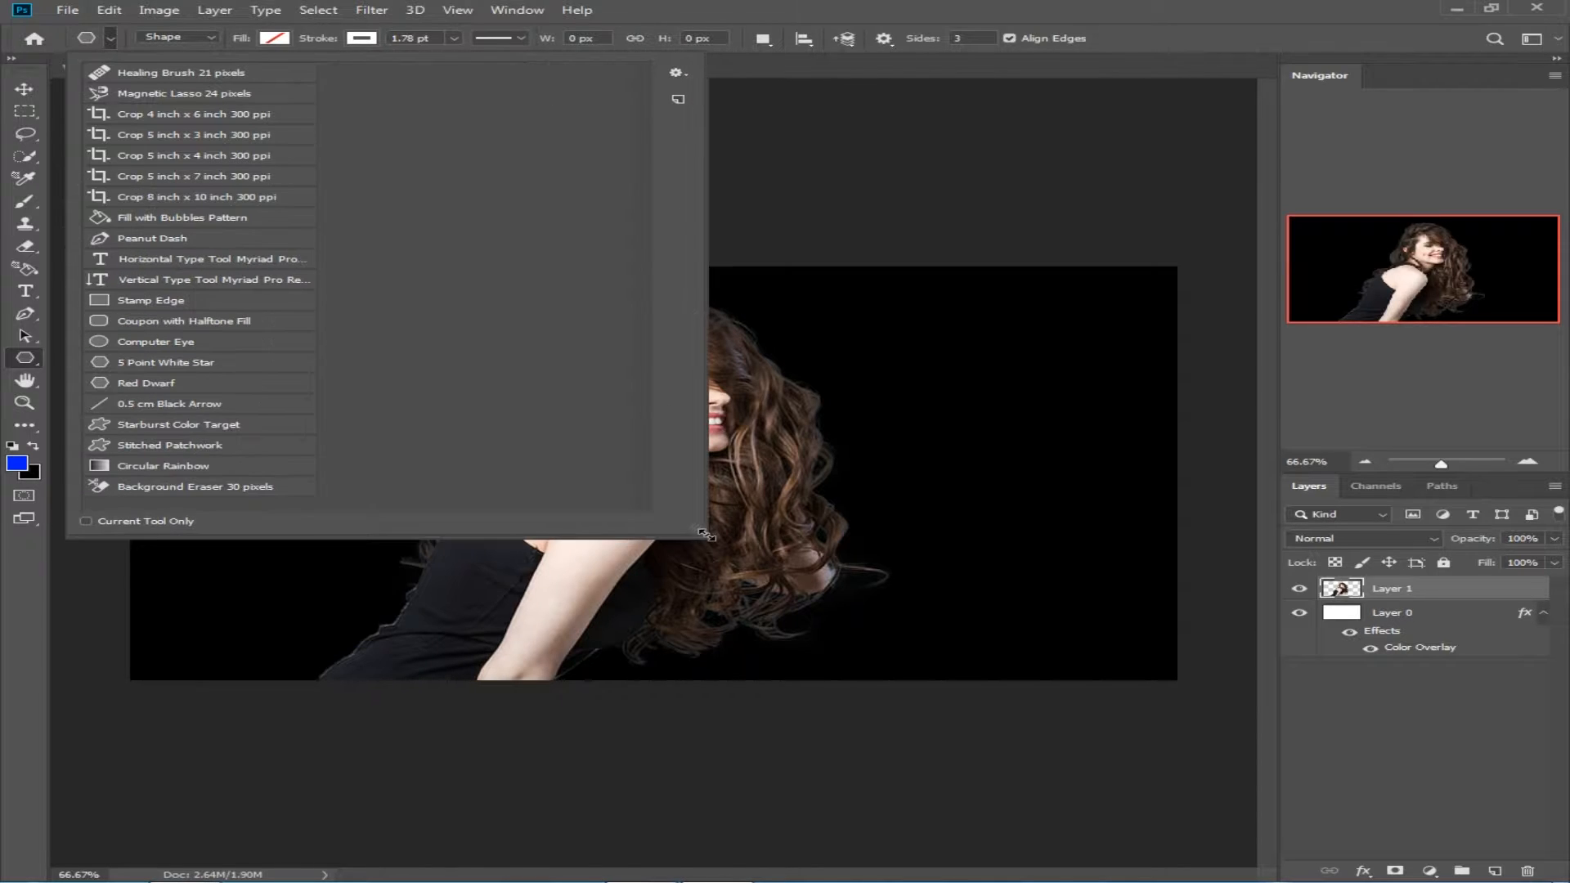
pyautogui.click(120, 385)
pyautogui.rightClick(33, 360)
pyautogui.click(123, 409)
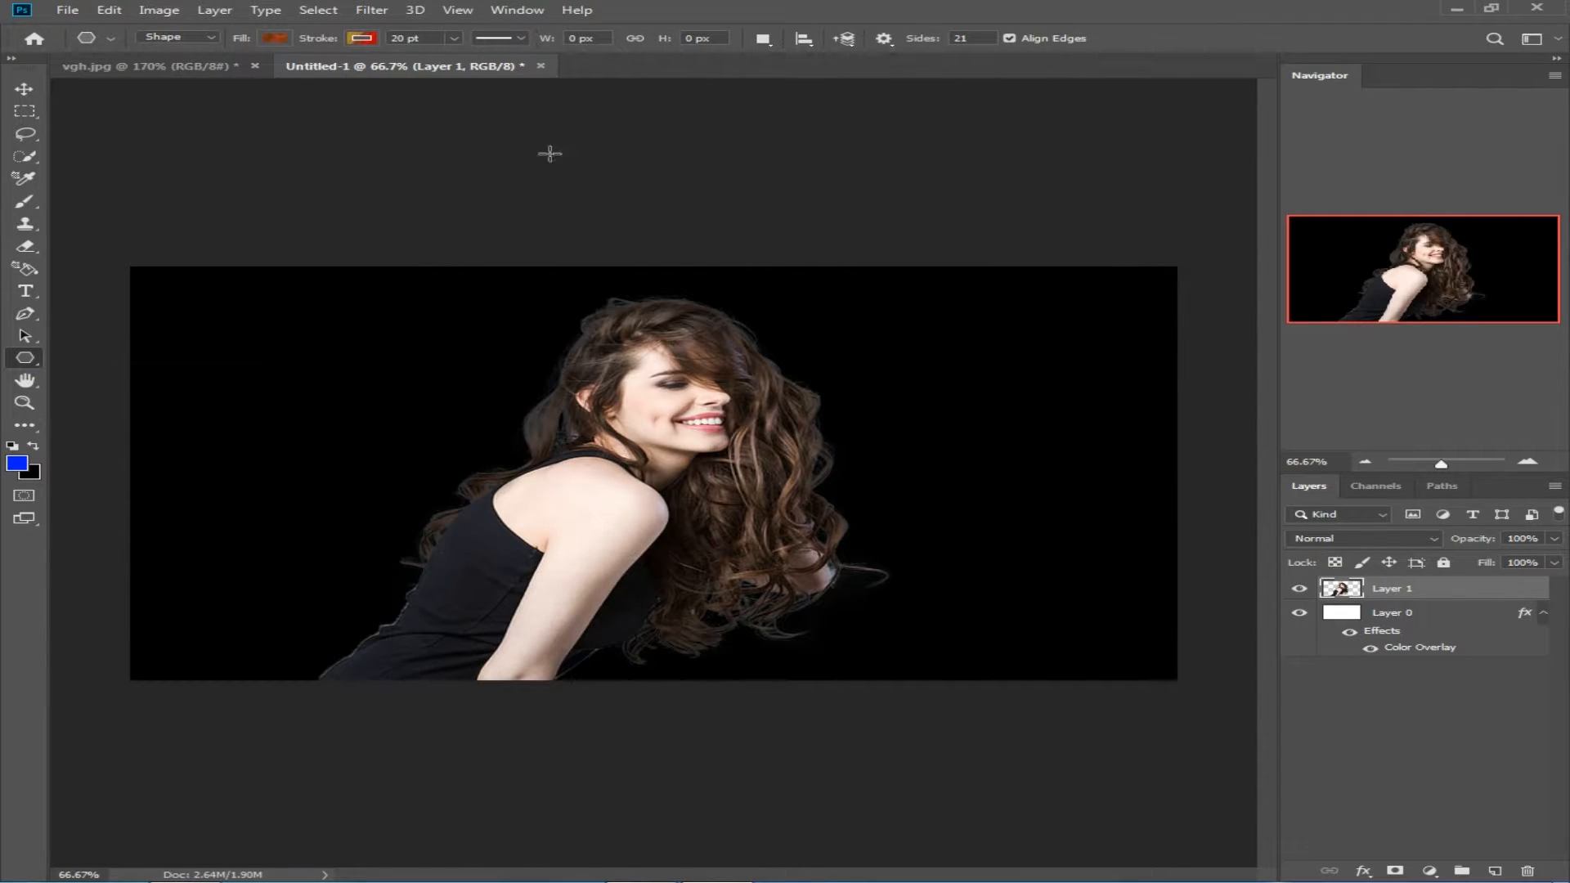
# Step: Set the polygon to 3 sides without the Star option and give it no fill
pyautogui.click(887, 39)
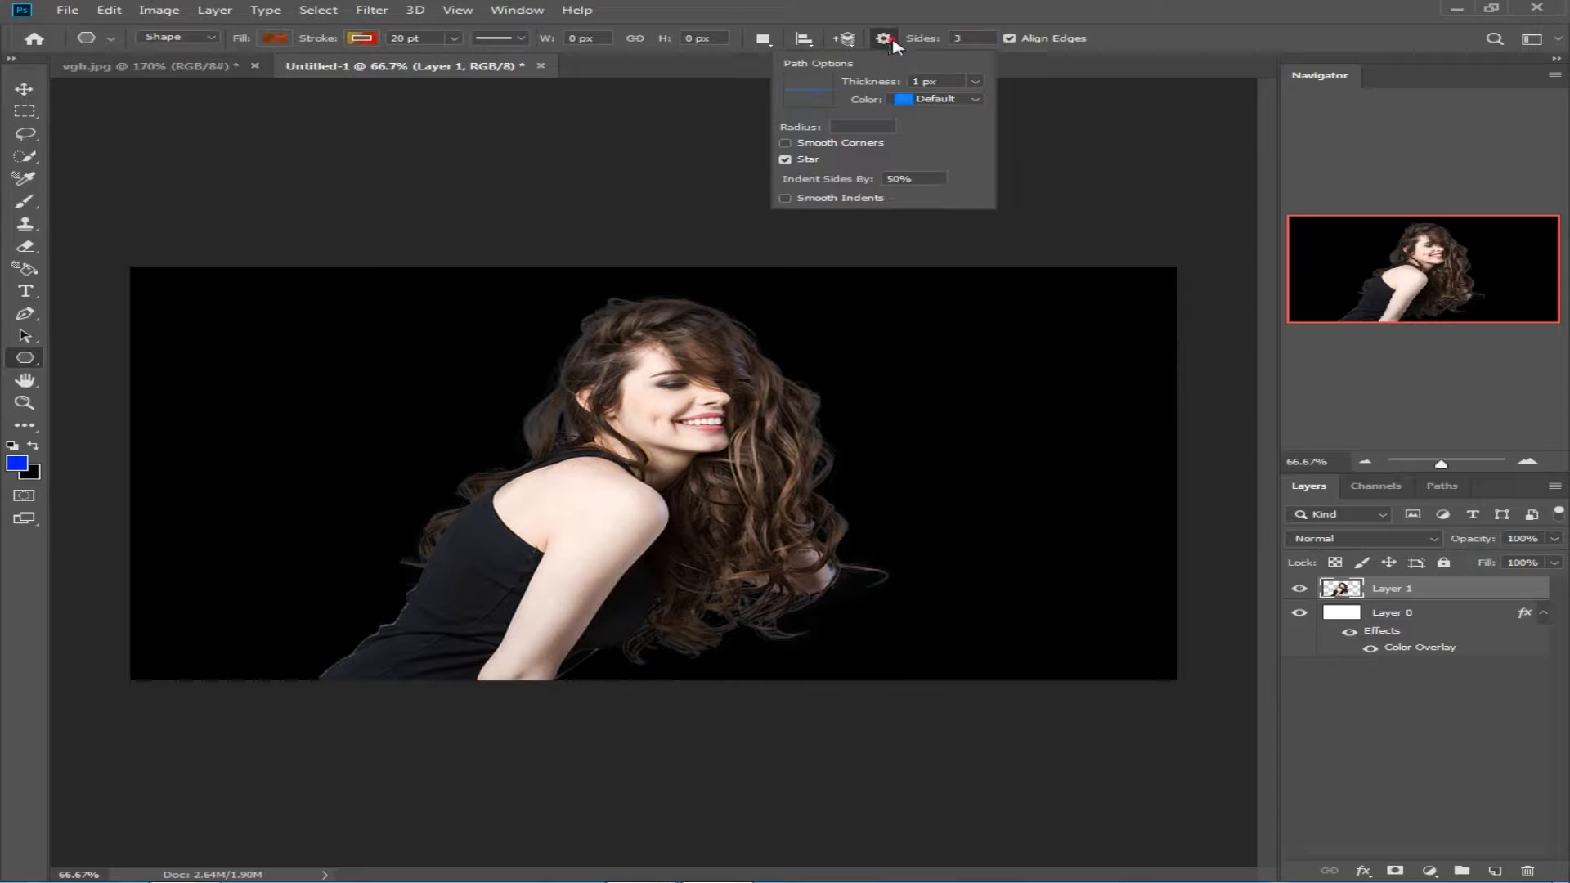
pyautogui.click(785, 160)
pyautogui.click(282, 40)
pyautogui.click(174, 72)
# Step: Give the polygon a solid white stroke 1.78 pt wide
pyautogui.click(365, 39)
pyautogui.click(255, 72)
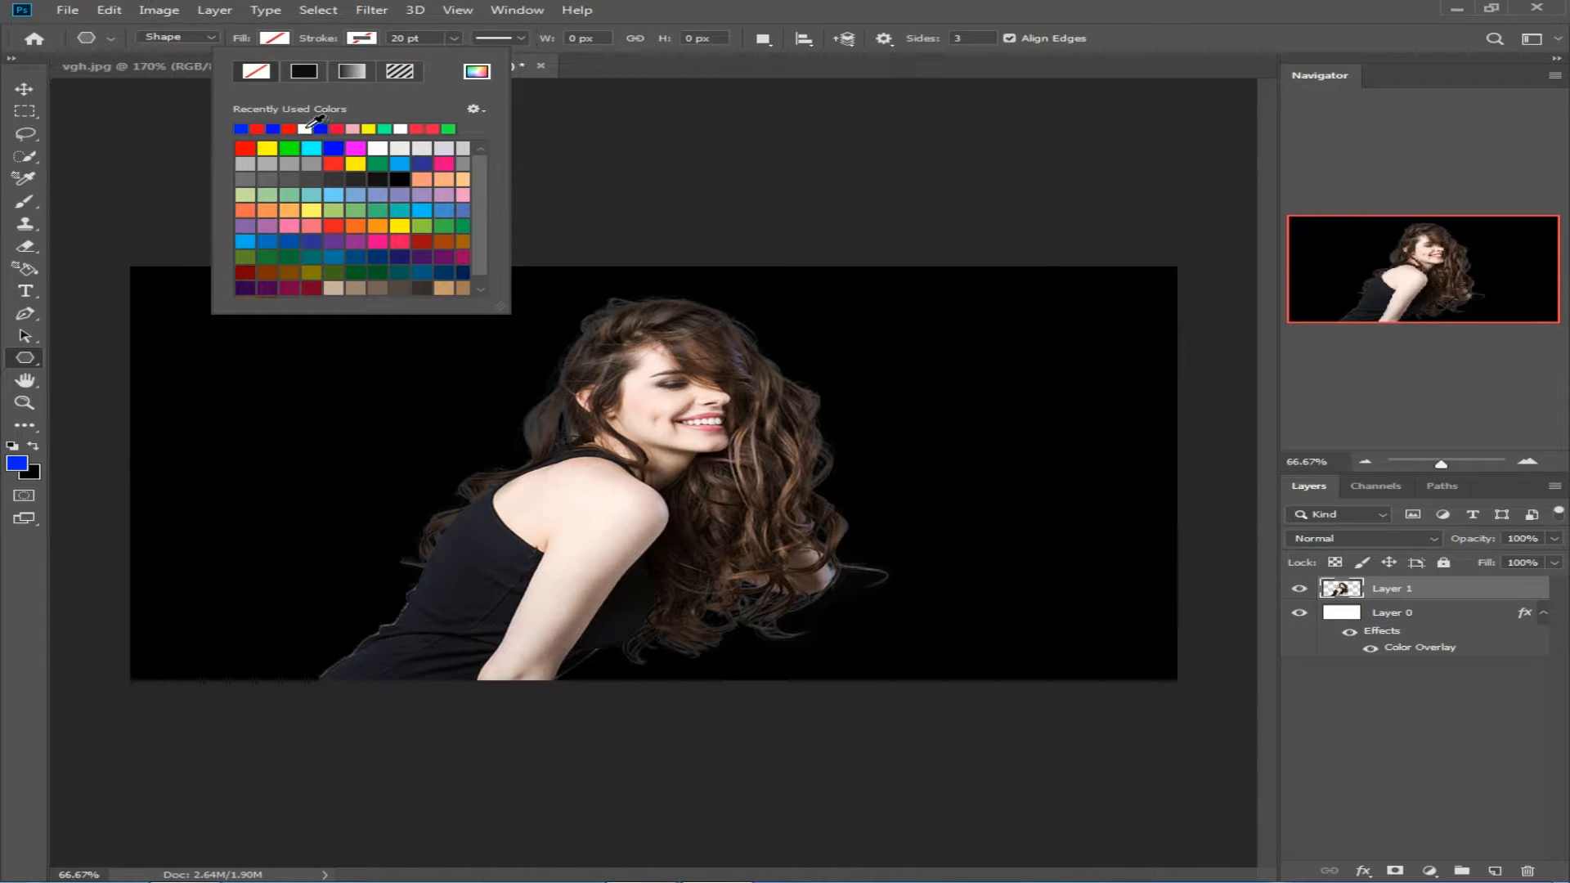
pyautogui.click(400, 128)
pyautogui.click(454, 38)
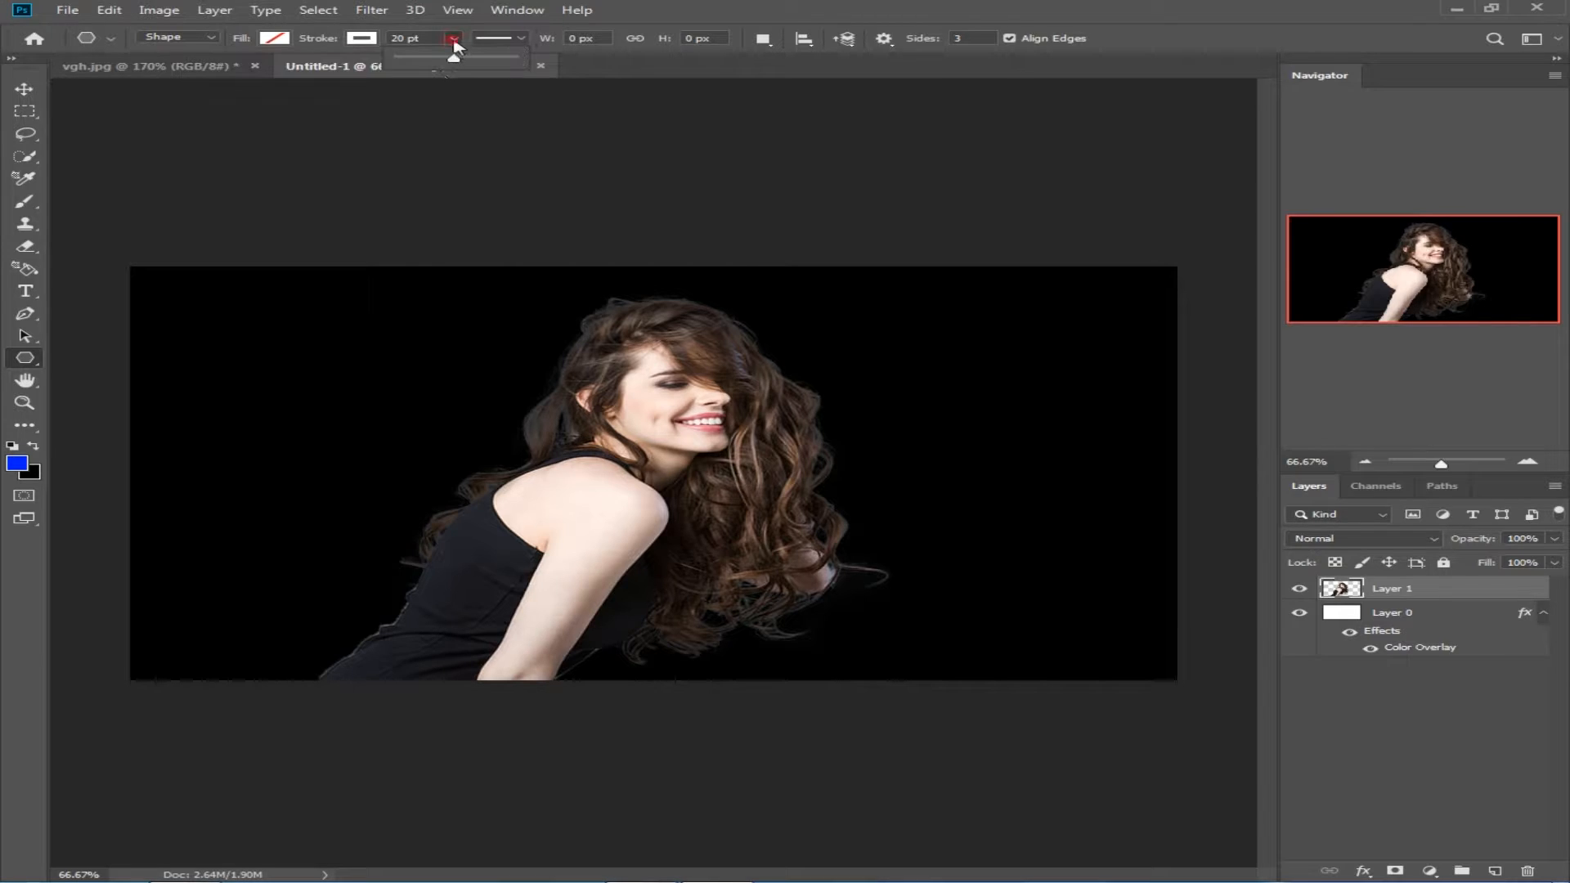
pyautogui.moveTo(441, 59); pyautogui.dragTo(411, 59)
pyautogui.click(501, 40)
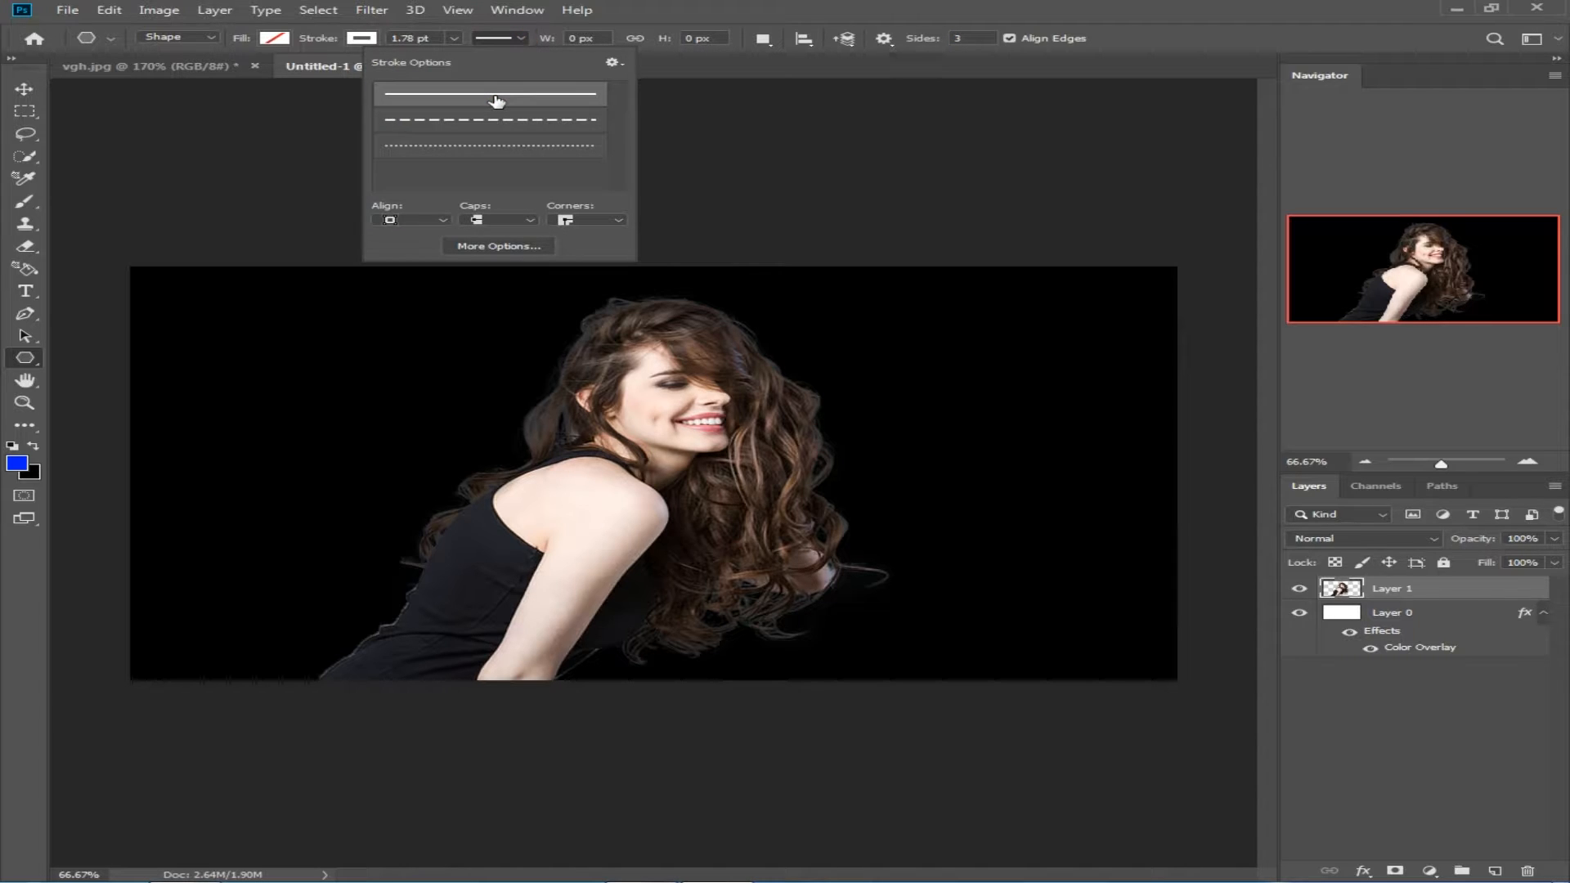
pyautogui.click(693, 8)
# Step: Draw a downward-pointing triangle about 691 by 605 px and move it to the centre so it frames the woman
pyautogui.moveTo(463, 498)
pyautogui.mouseDown()
pyautogui.moveTo(760, 374)
pyautogui.moveTo(746, 389)
pyautogui.mouseUp()
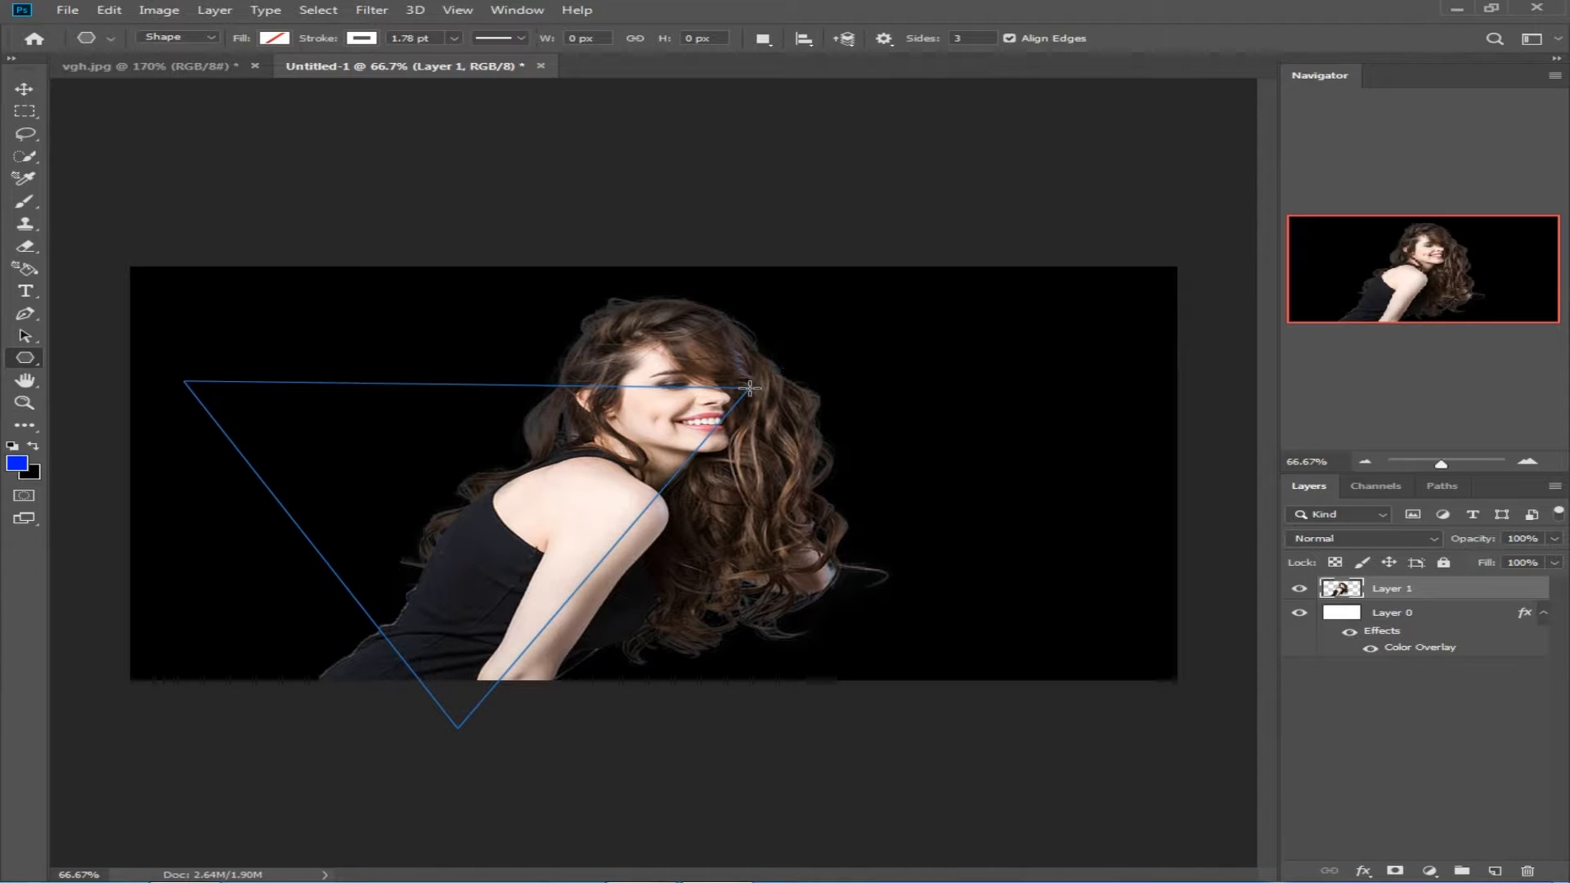
pyautogui.click(22, 89)
pyautogui.moveTo(425, 385); pyautogui.dragTo(640, 345)
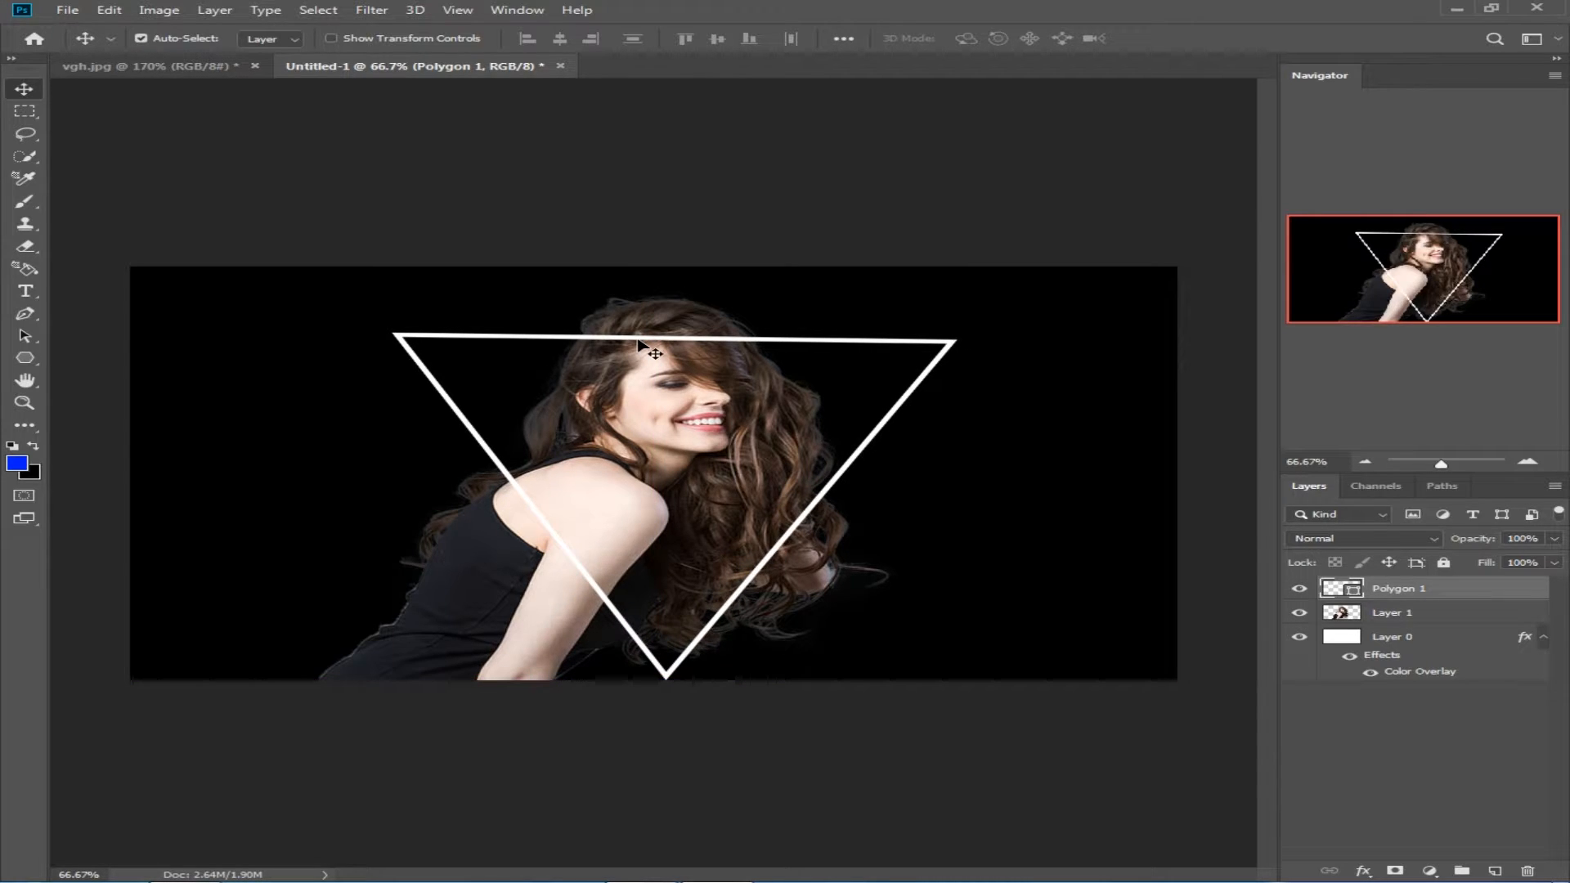
# Step: Duplicate the triangle shape layer
pyautogui.click(1300, 589)
pyautogui.click(1299, 589)
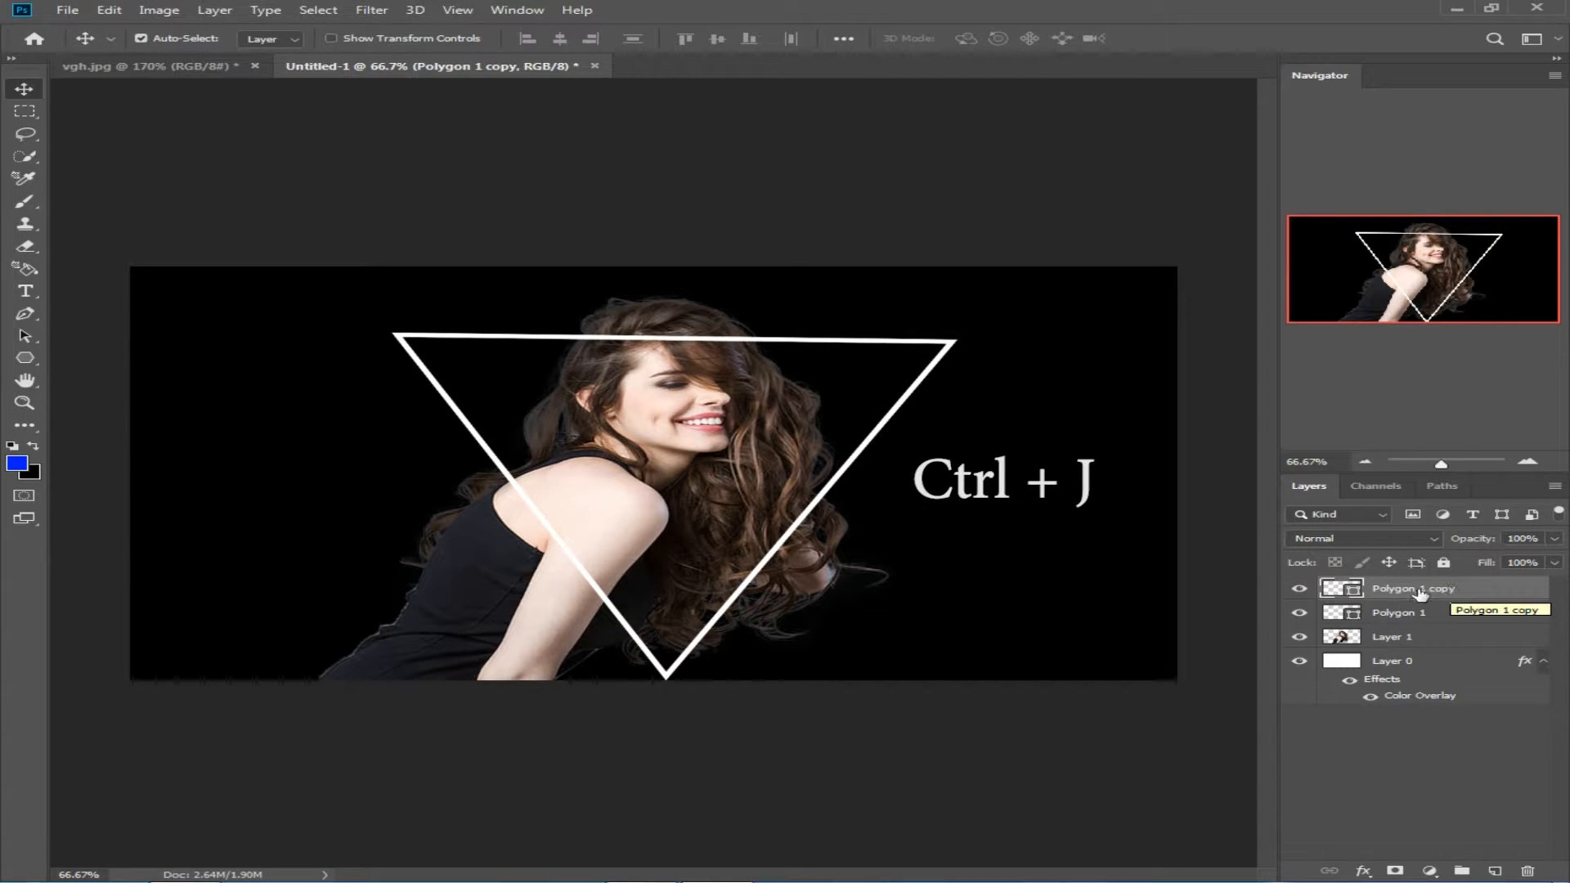
pyautogui.hotkey('ctrl', 'j')
# Step: Give the original Polygon 1 layer a Bevel & Emboss style without the Texture option
pyautogui.click(1467, 615)
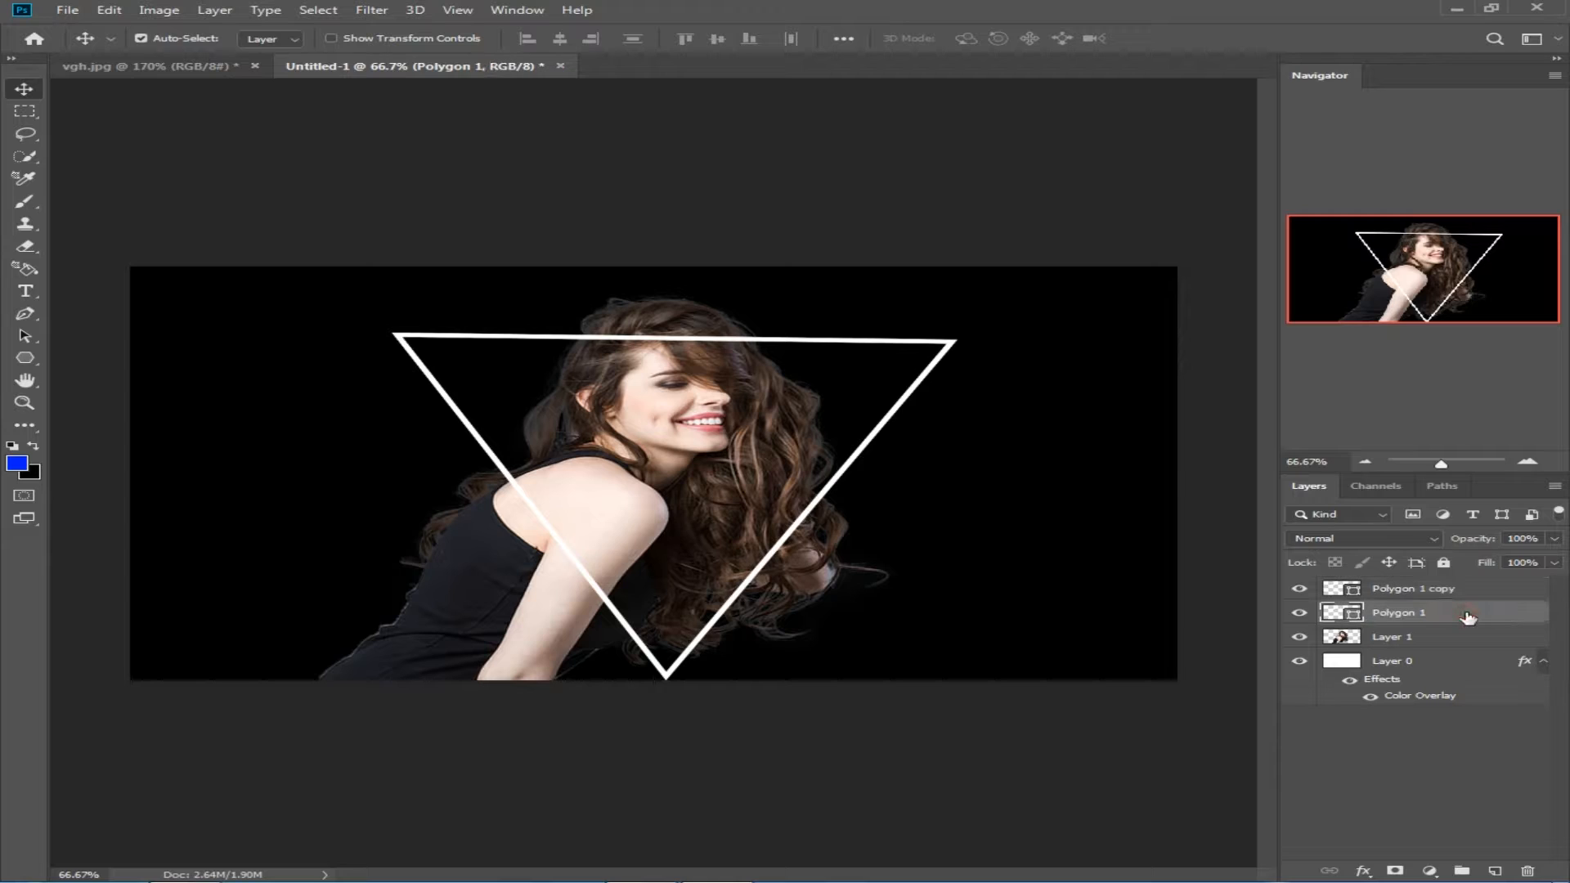
pyautogui.rightClick(1490, 616)
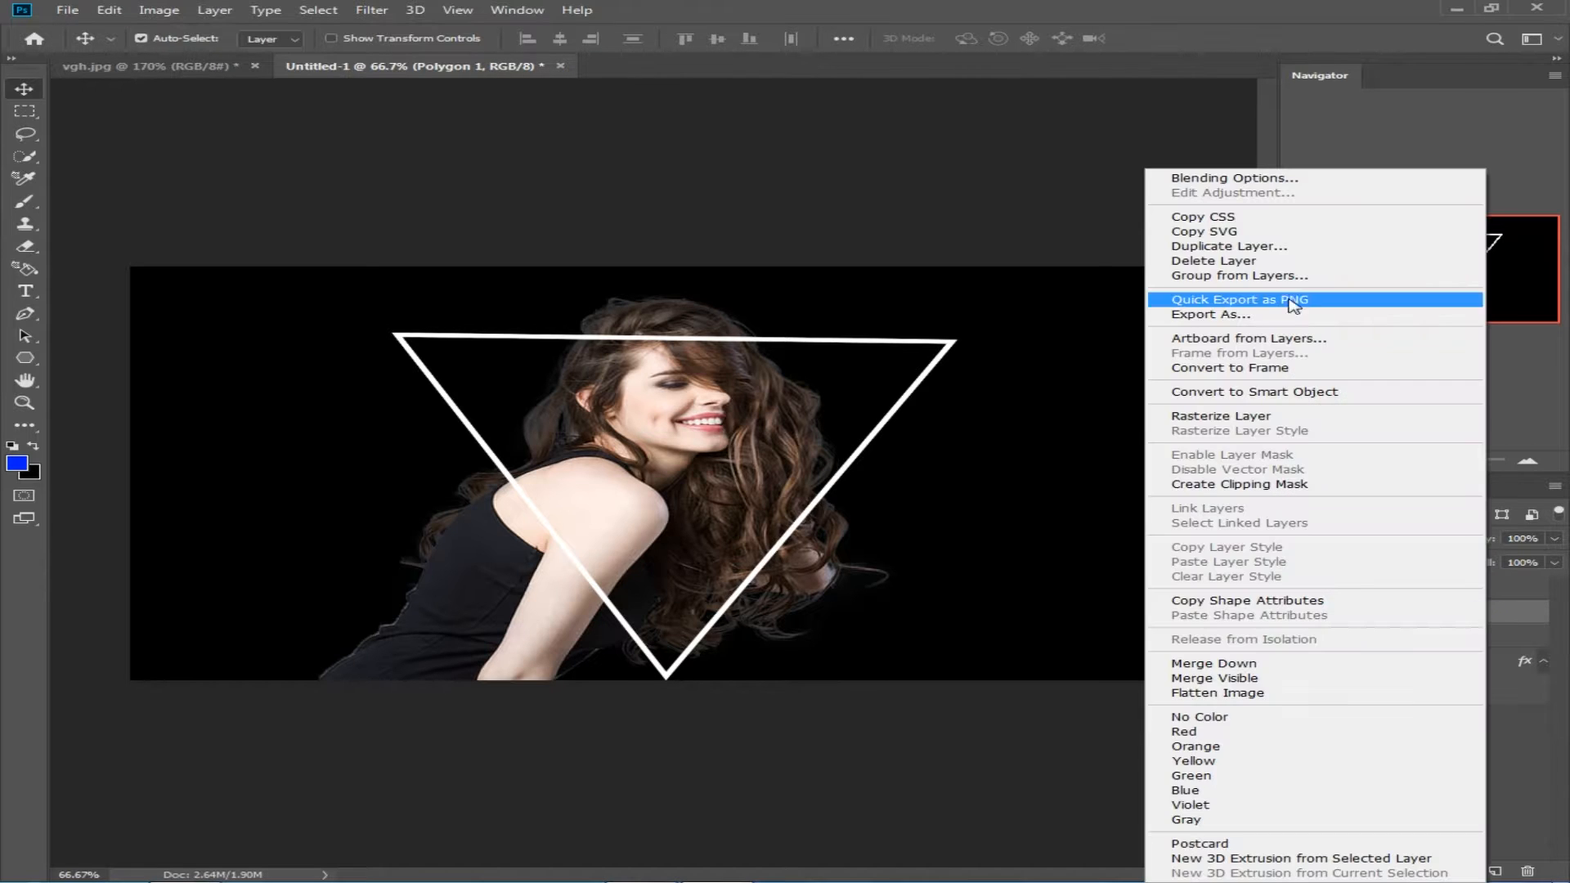
pyautogui.click(1263, 179)
pyautogui.click(623, 427)
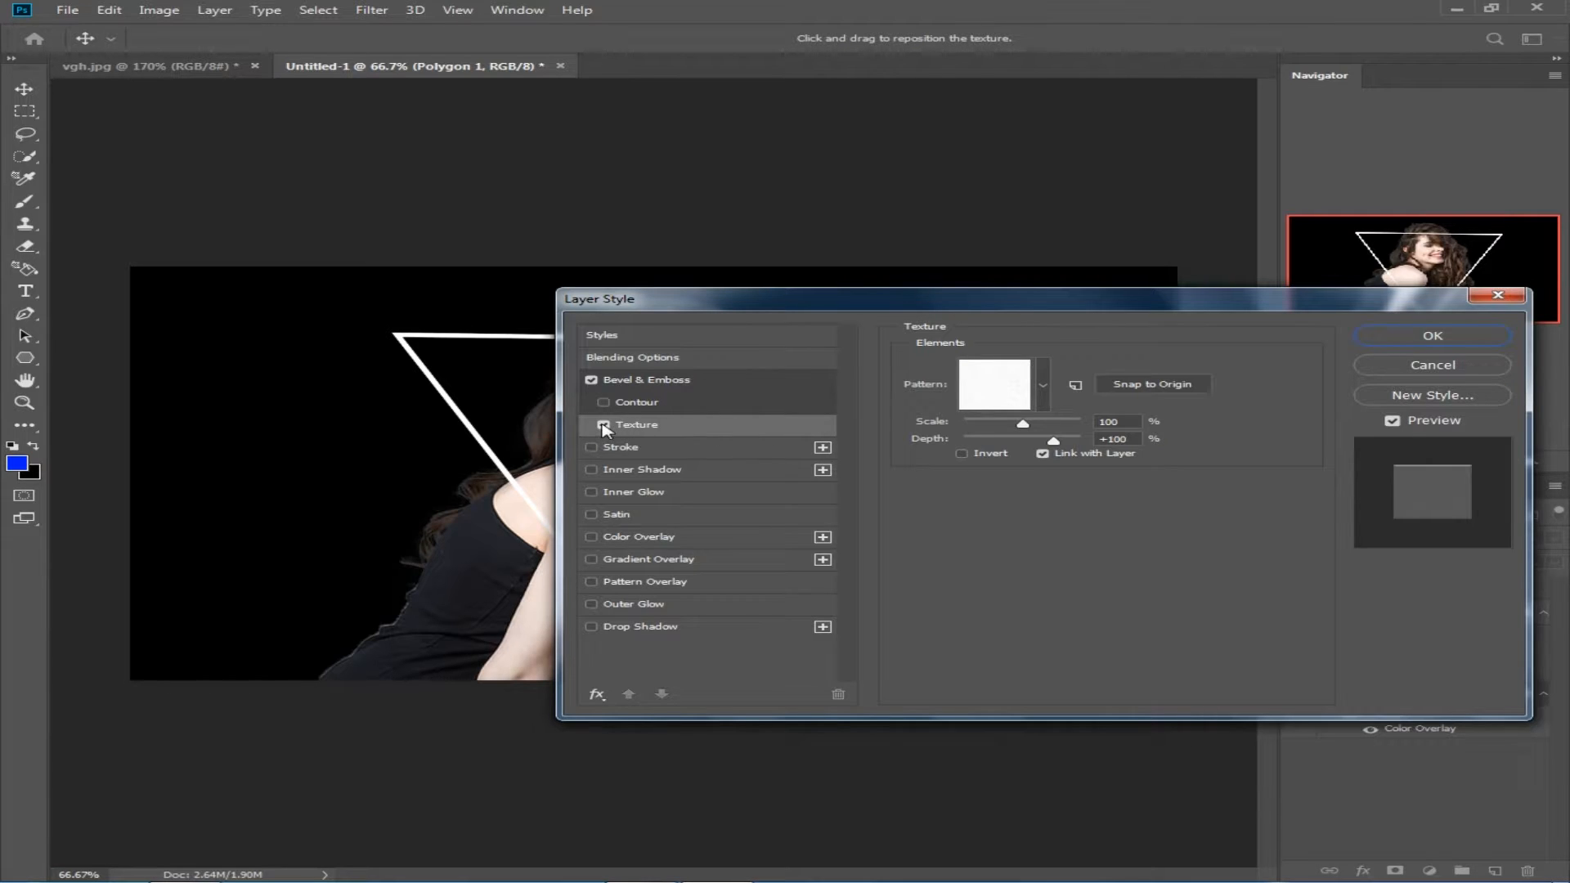
pyautogui.click(603, 424)
# Step: Add a 10 px outside Stroke with a linear red-to-blue gradient to the triangle's layer style
pyautogui.click(591, 447)
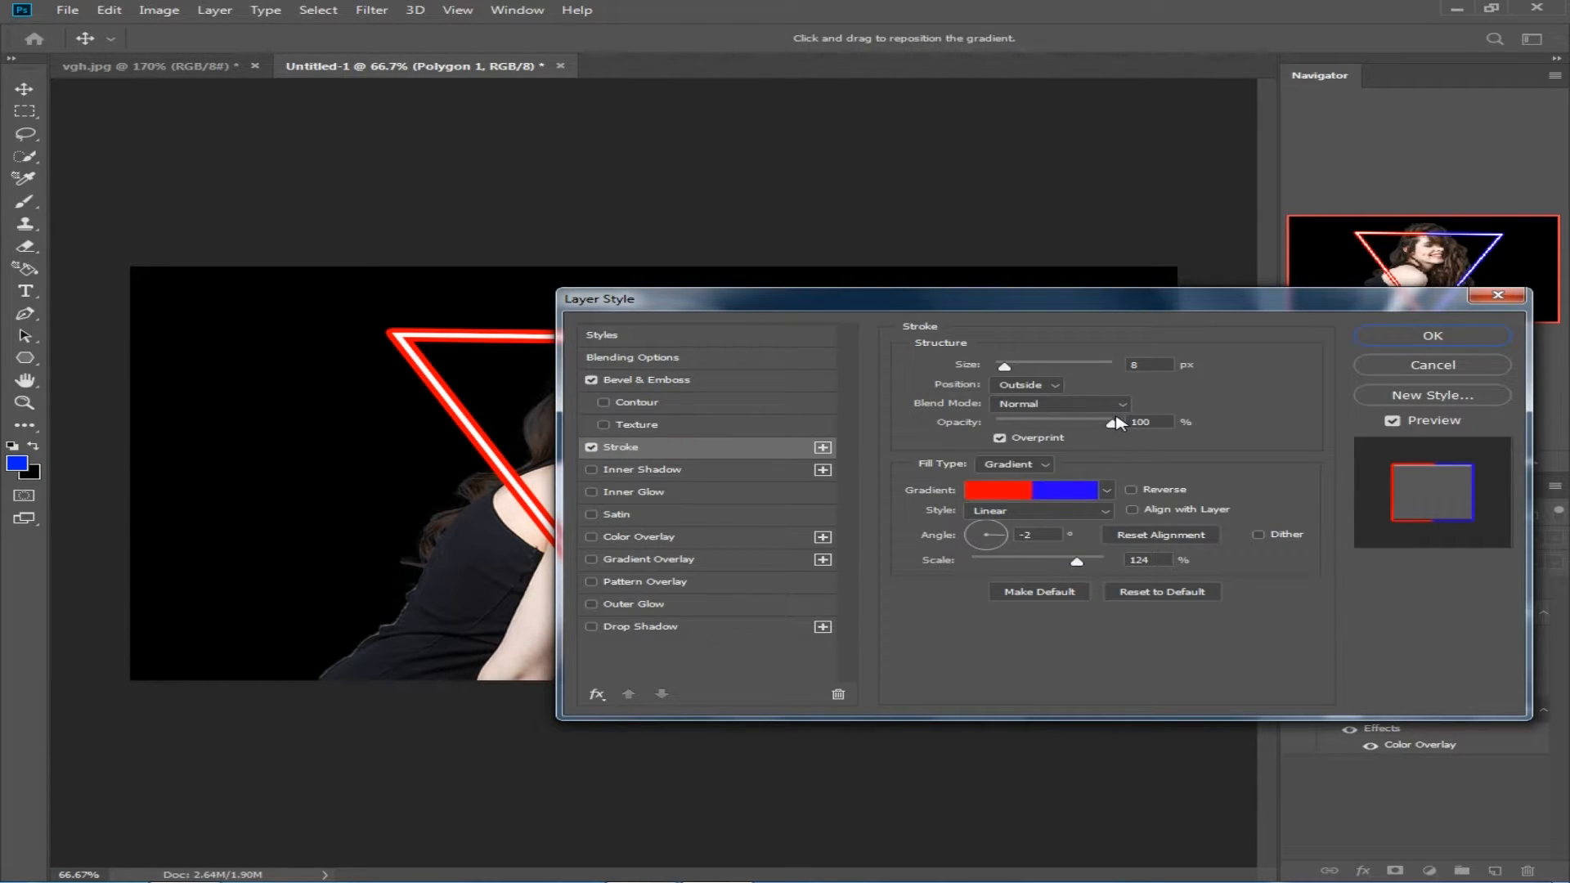
pyautogui.moveTo(1056, 306); pyautogui.dragTo(1118, 270)
pyautogui.click(1115, 352)
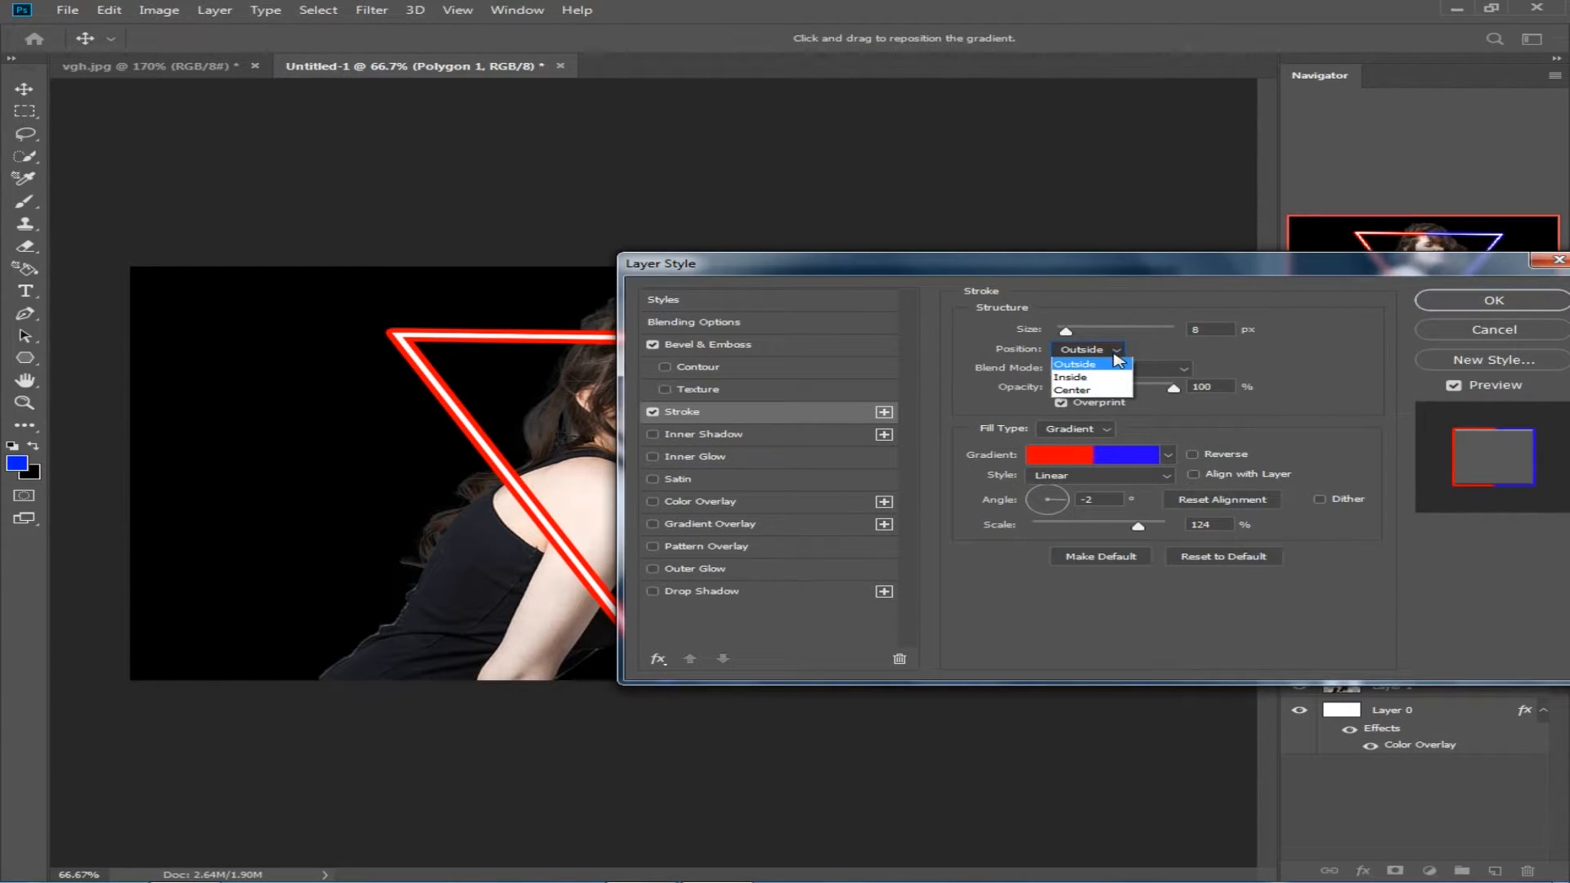
pyautogui.click(1081, 365)
pyautogui.click(1070, 331)
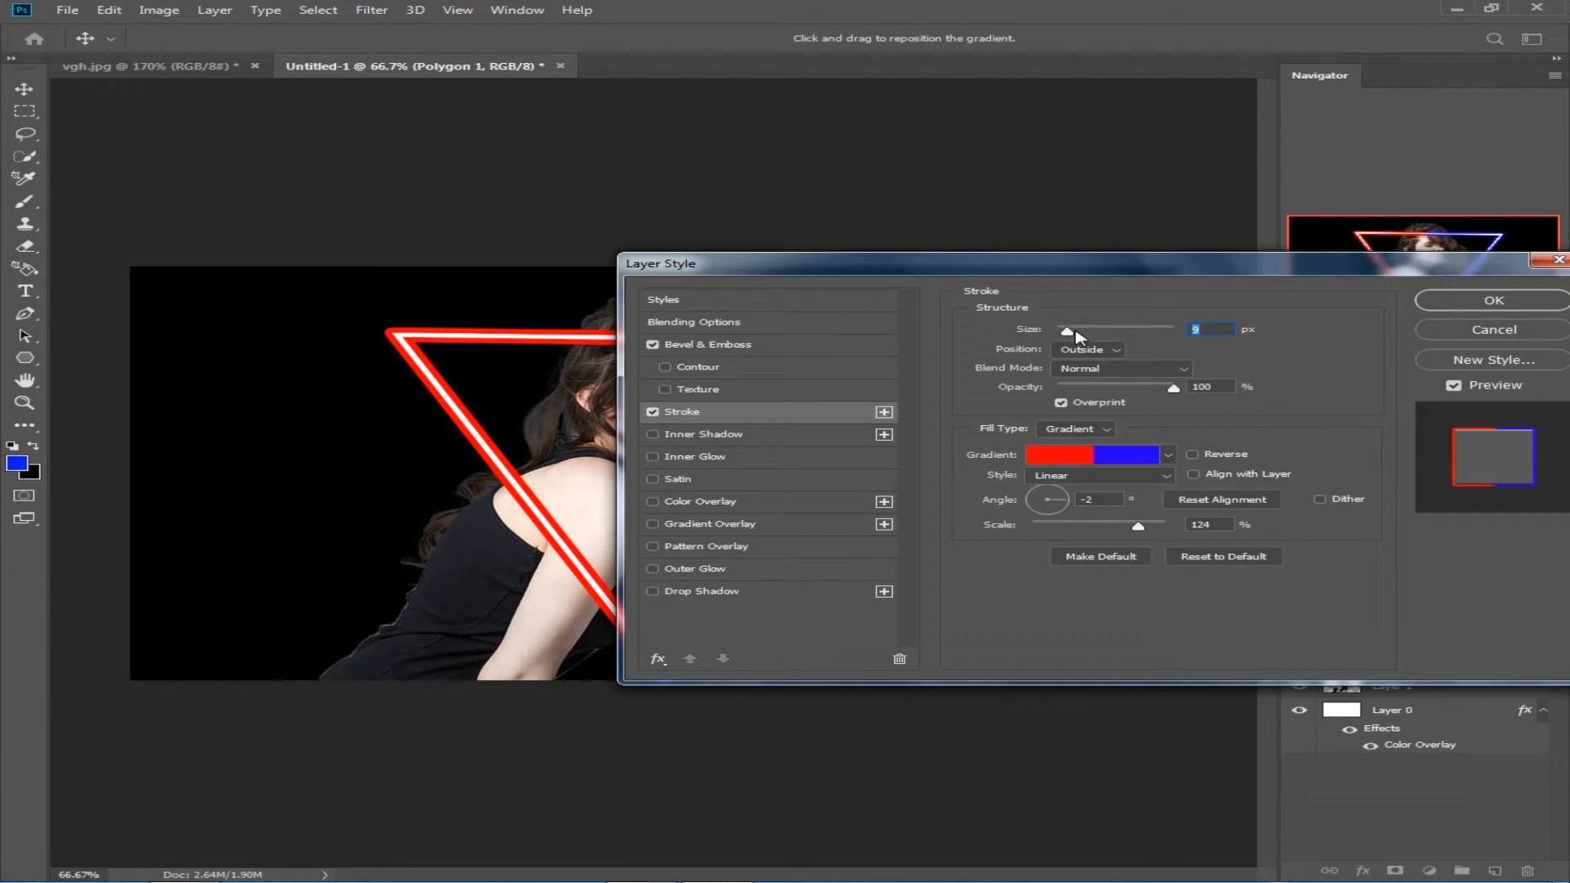
pyautogui.write('10')
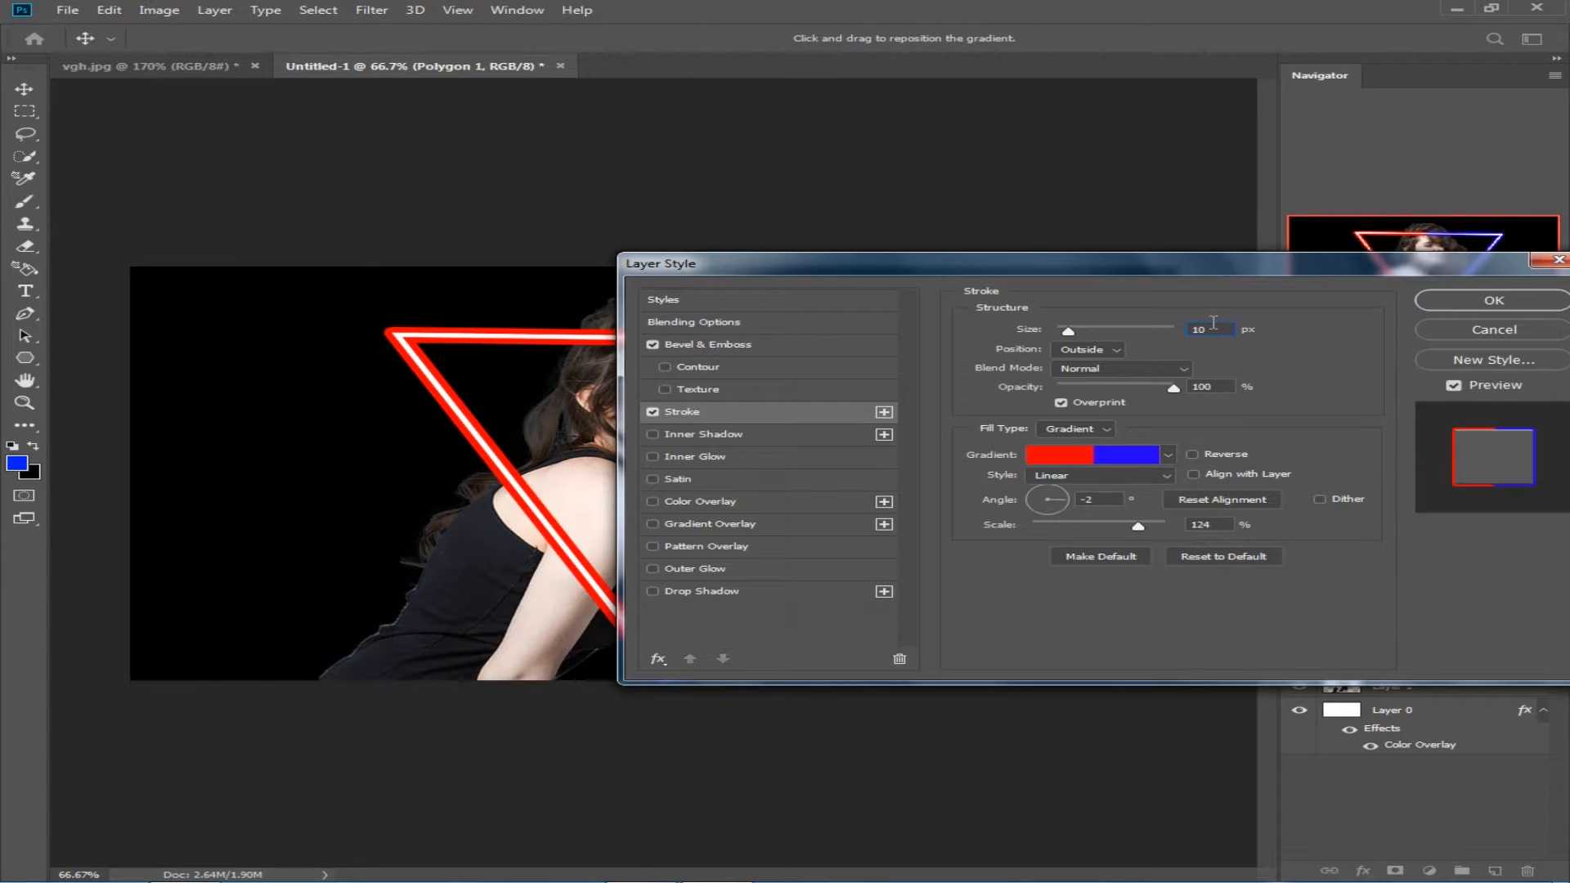
# Step: Check the red and blue colour stops of the stroke gradient and keep them
pyautogui.click(1144, 448)
pyautogui.click(765, 446)
pyautogui.click(636, 518)
pyautogui.press('Return')
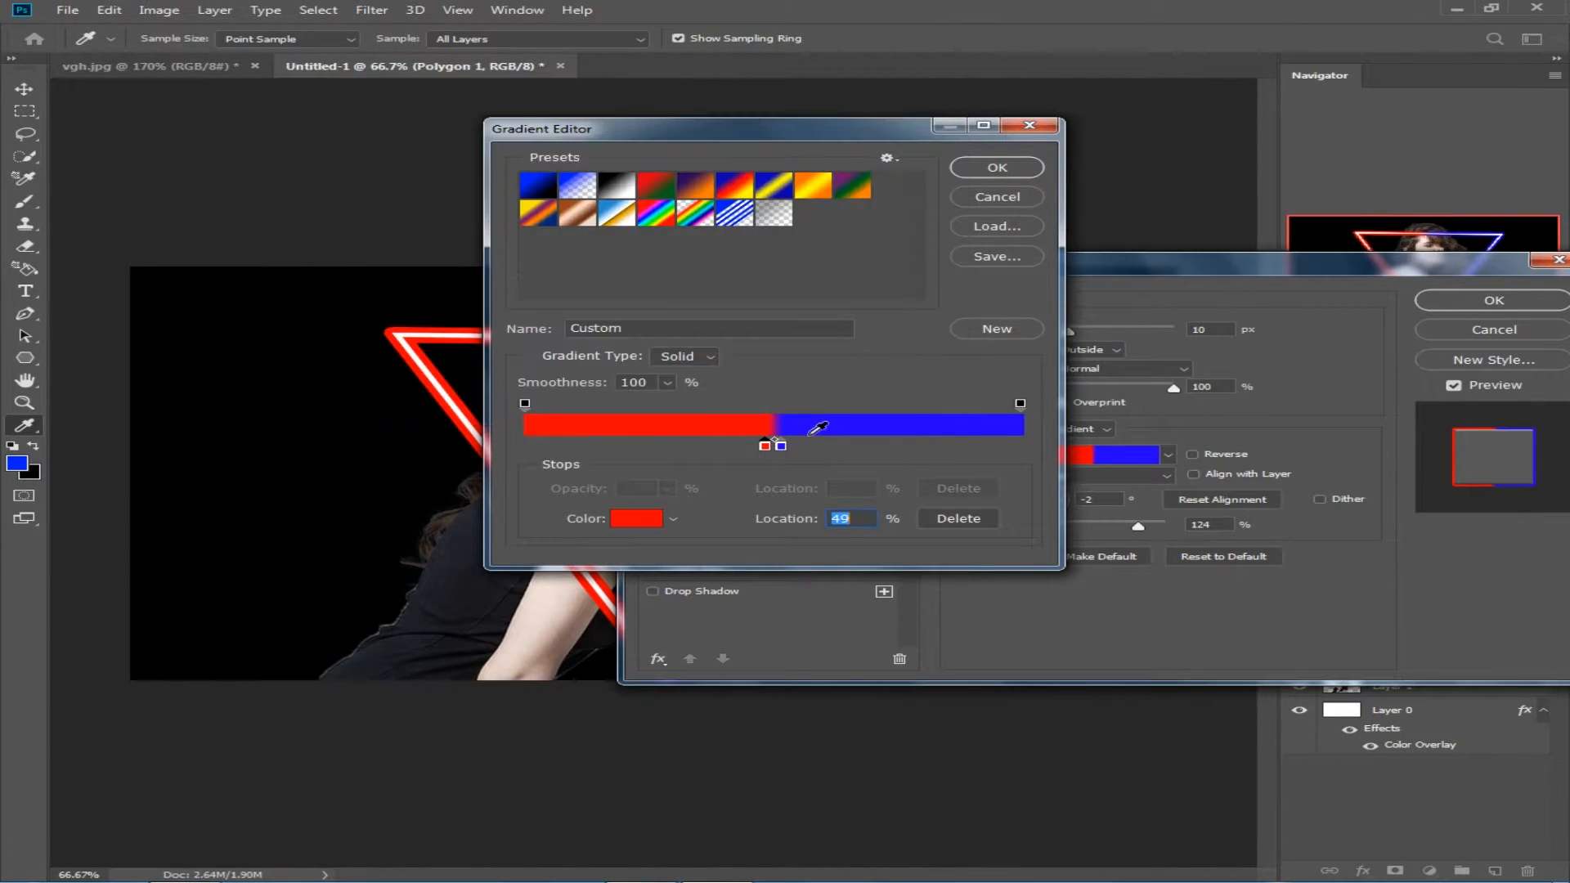
pyautogui.click(780, 447)
pyautogui.click(658, 518)
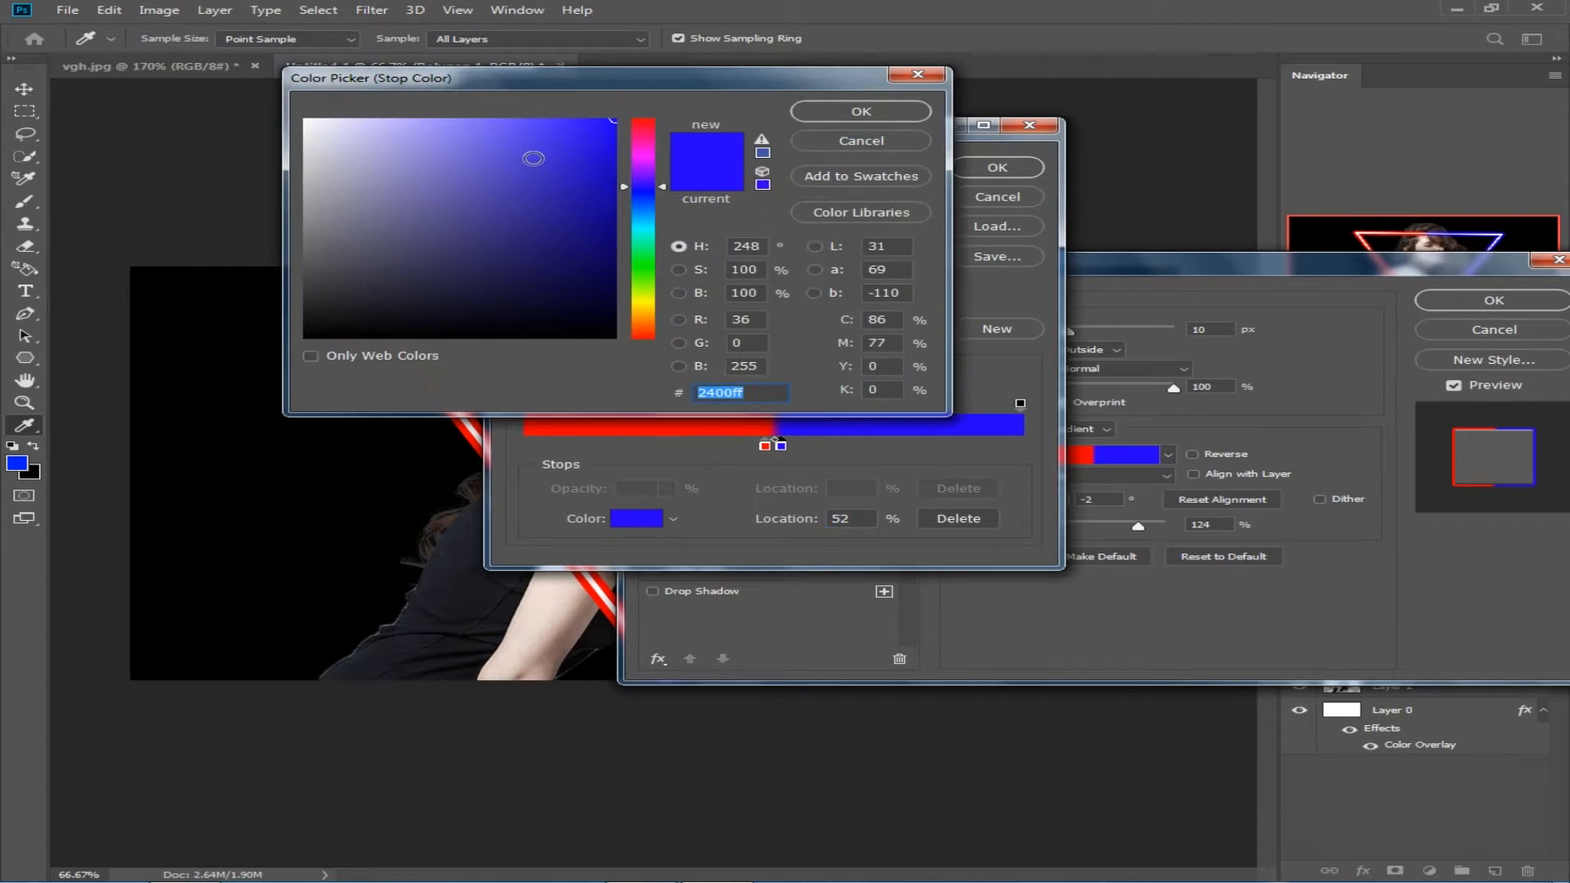
pyautogui.click(909, 117)
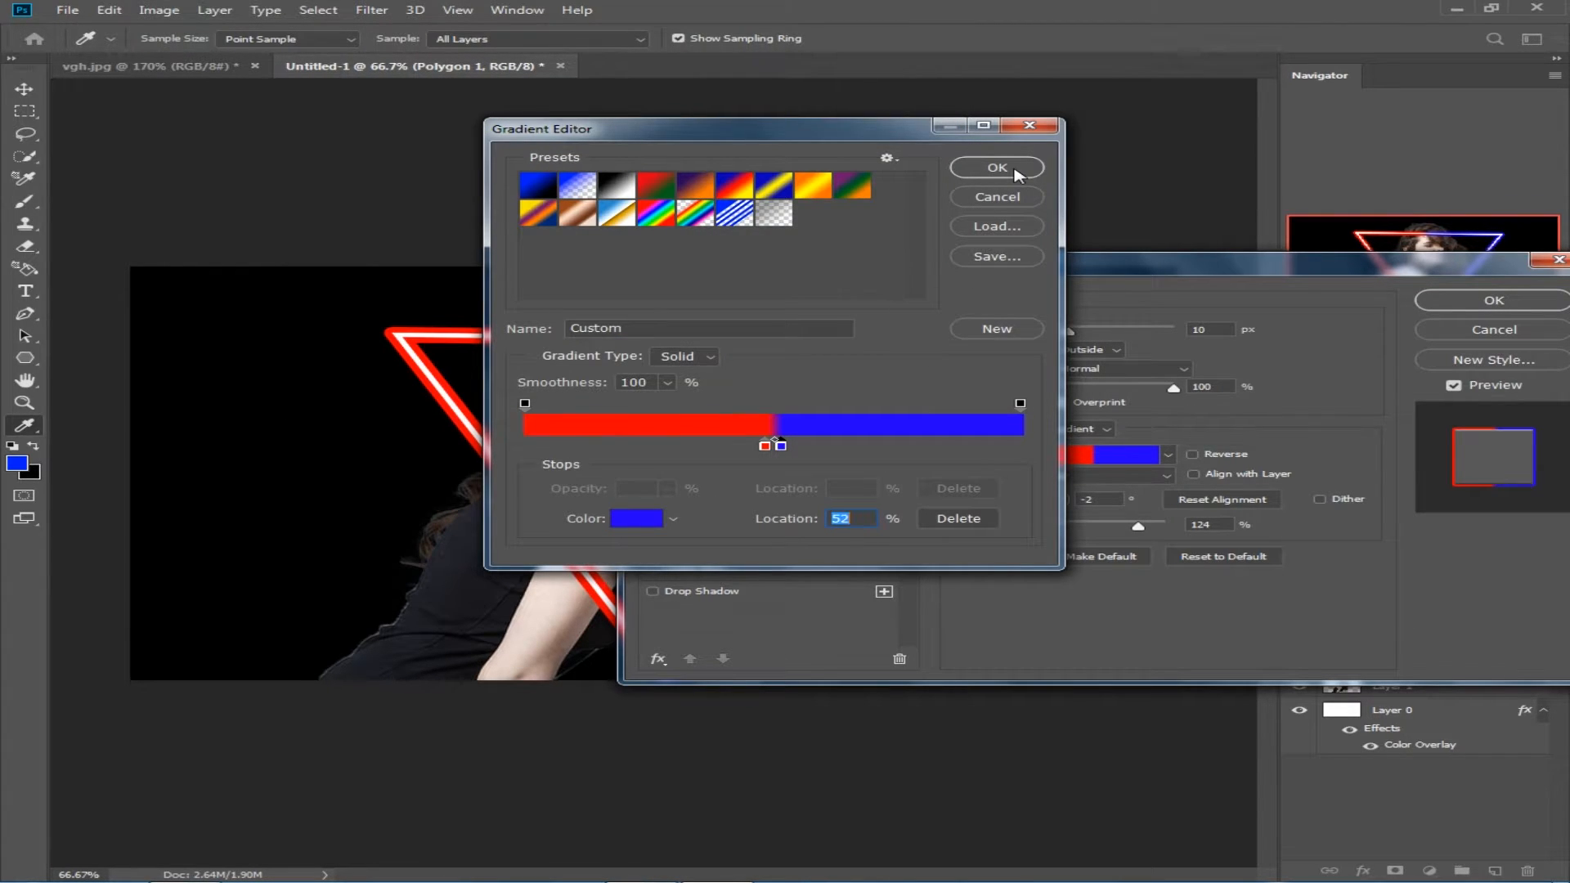
pyautogui.click(998, 168)
# Step: Set the stroke gradient's angle to -1° and apply the layer style
pyautogui.moveTo(1166, 267); pyautogui.dragTo(1359, 113)
pyautogui.moveTo(1255, 361); pyautogui.dragTo(1294, 354)
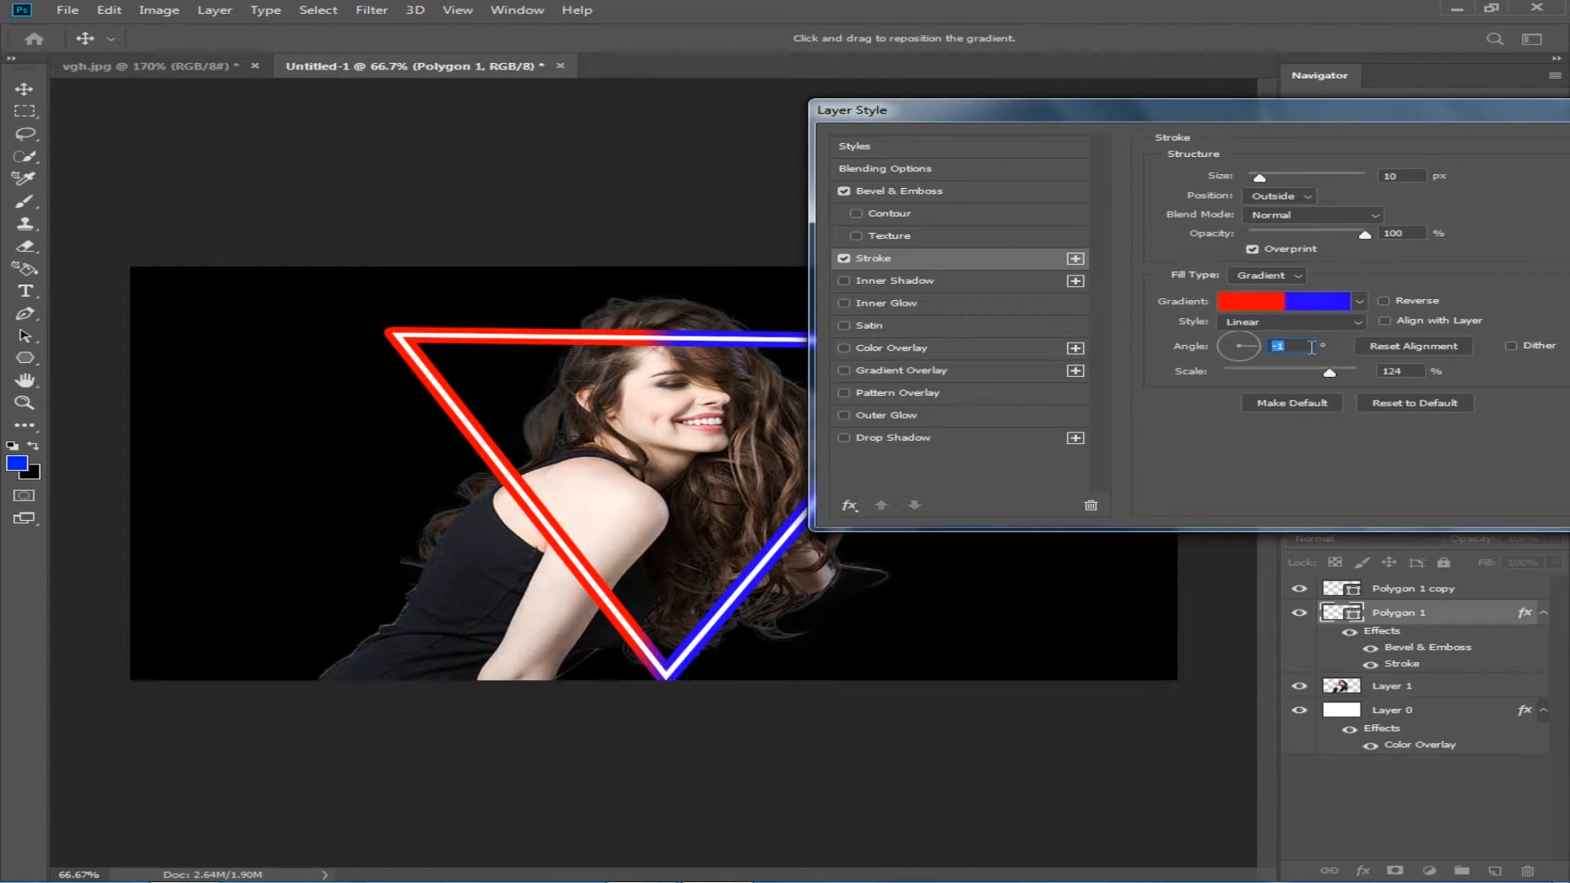
pyautogui.moveTo(1476, 122); pyautogui.dragTo(1181, 234)
pyautogui.click(1375, 267)
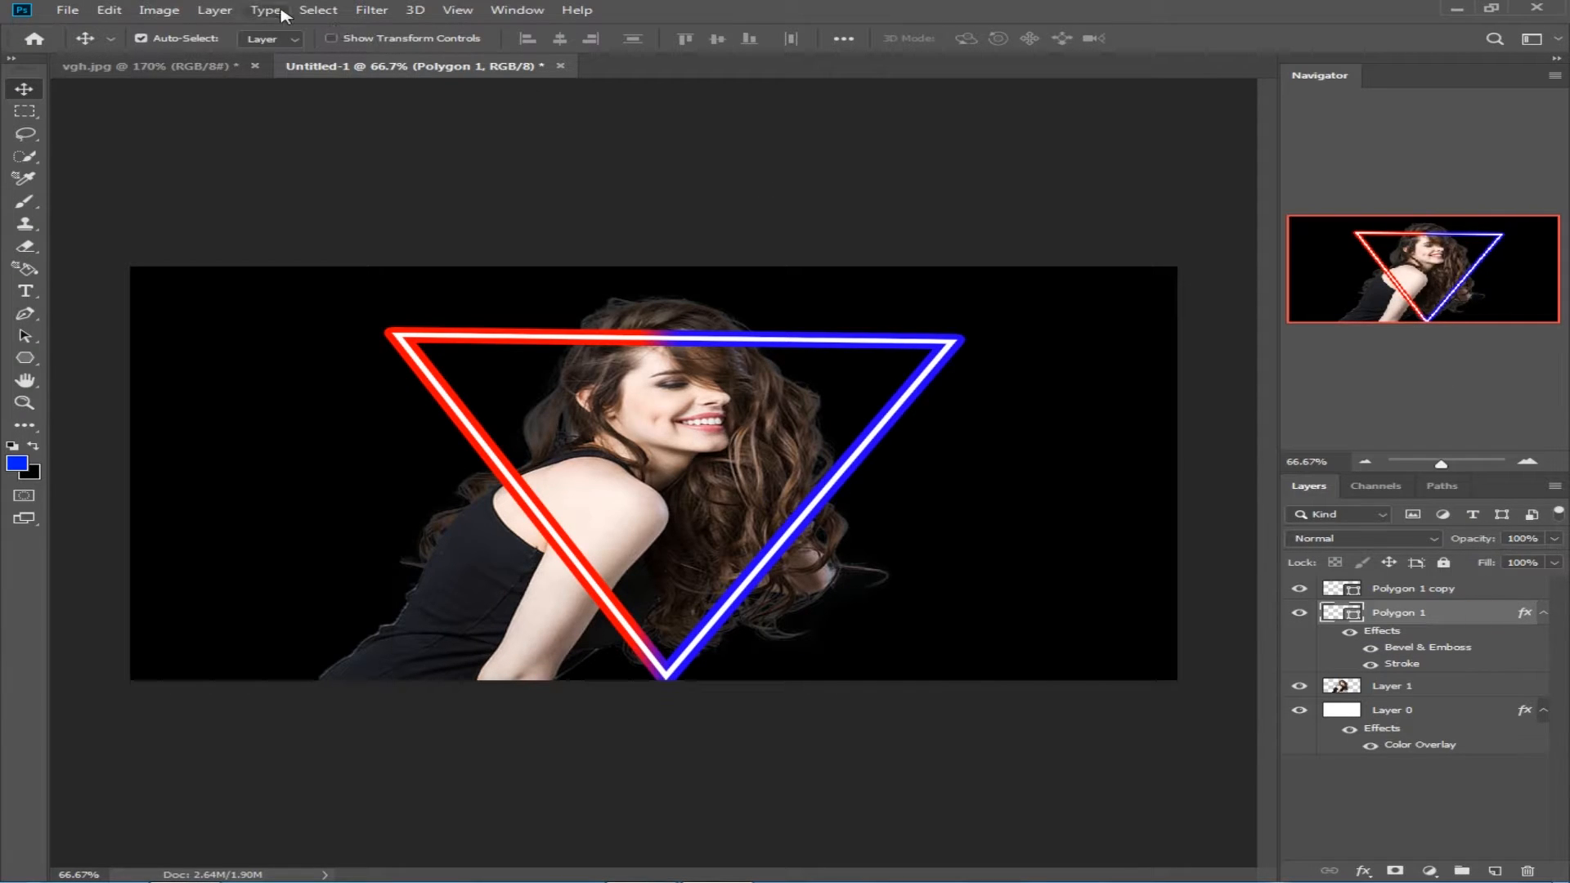
# Step: Convert the styled triangle to a smart object and apply a Gaussian Blur to make its outline glow
pyautogui.click(371, 10)
pyautogui.moveTo(560, 205)
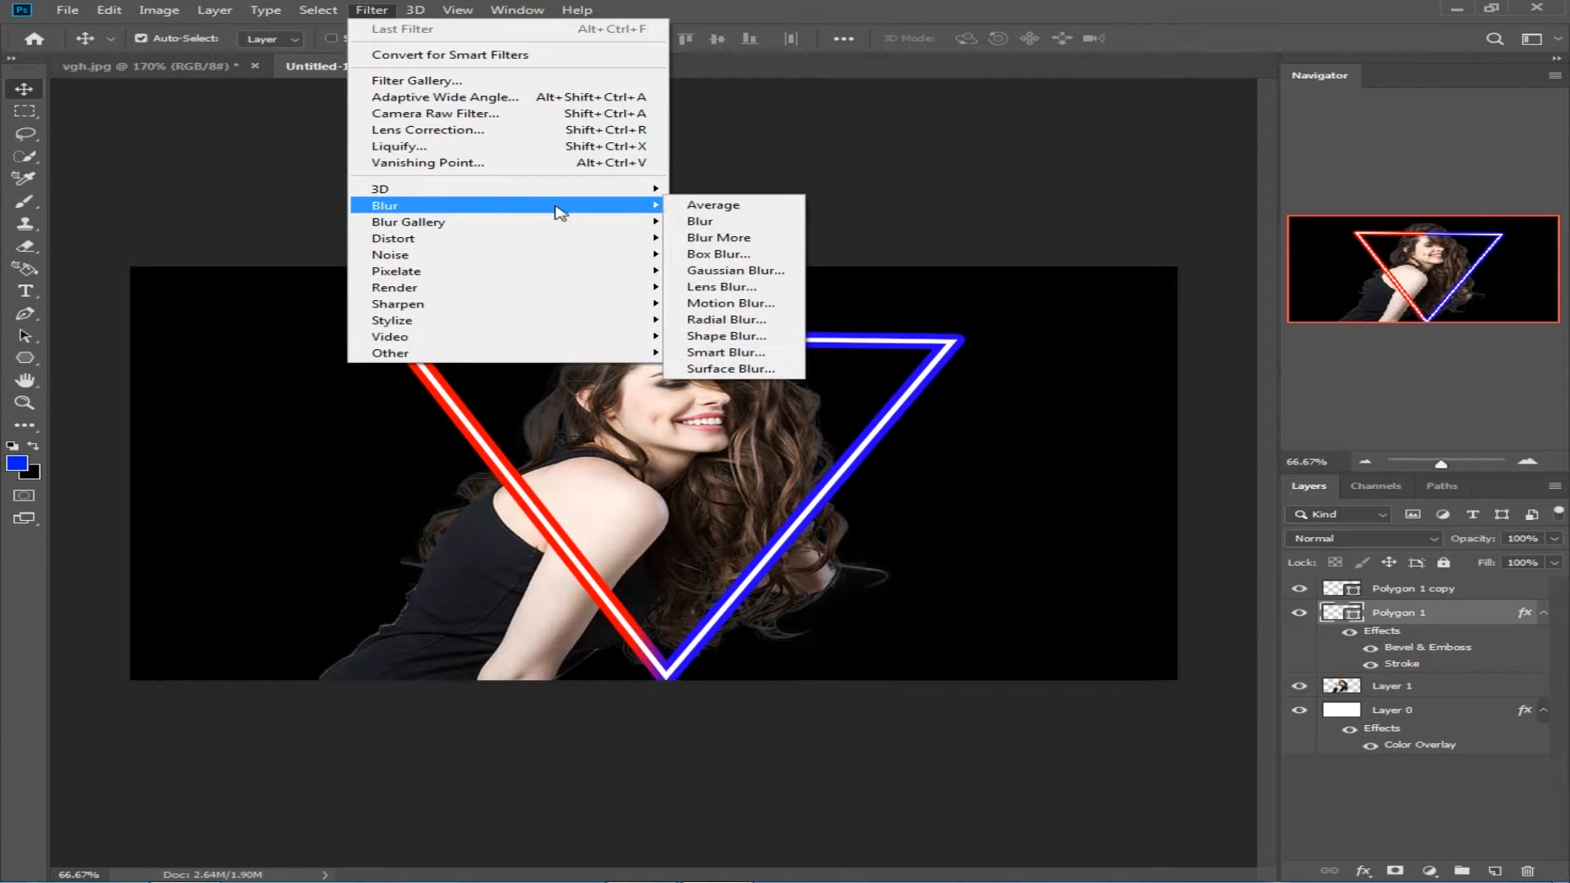
pyautogui.click(763, 273)
pyautogui.click(759, 335)
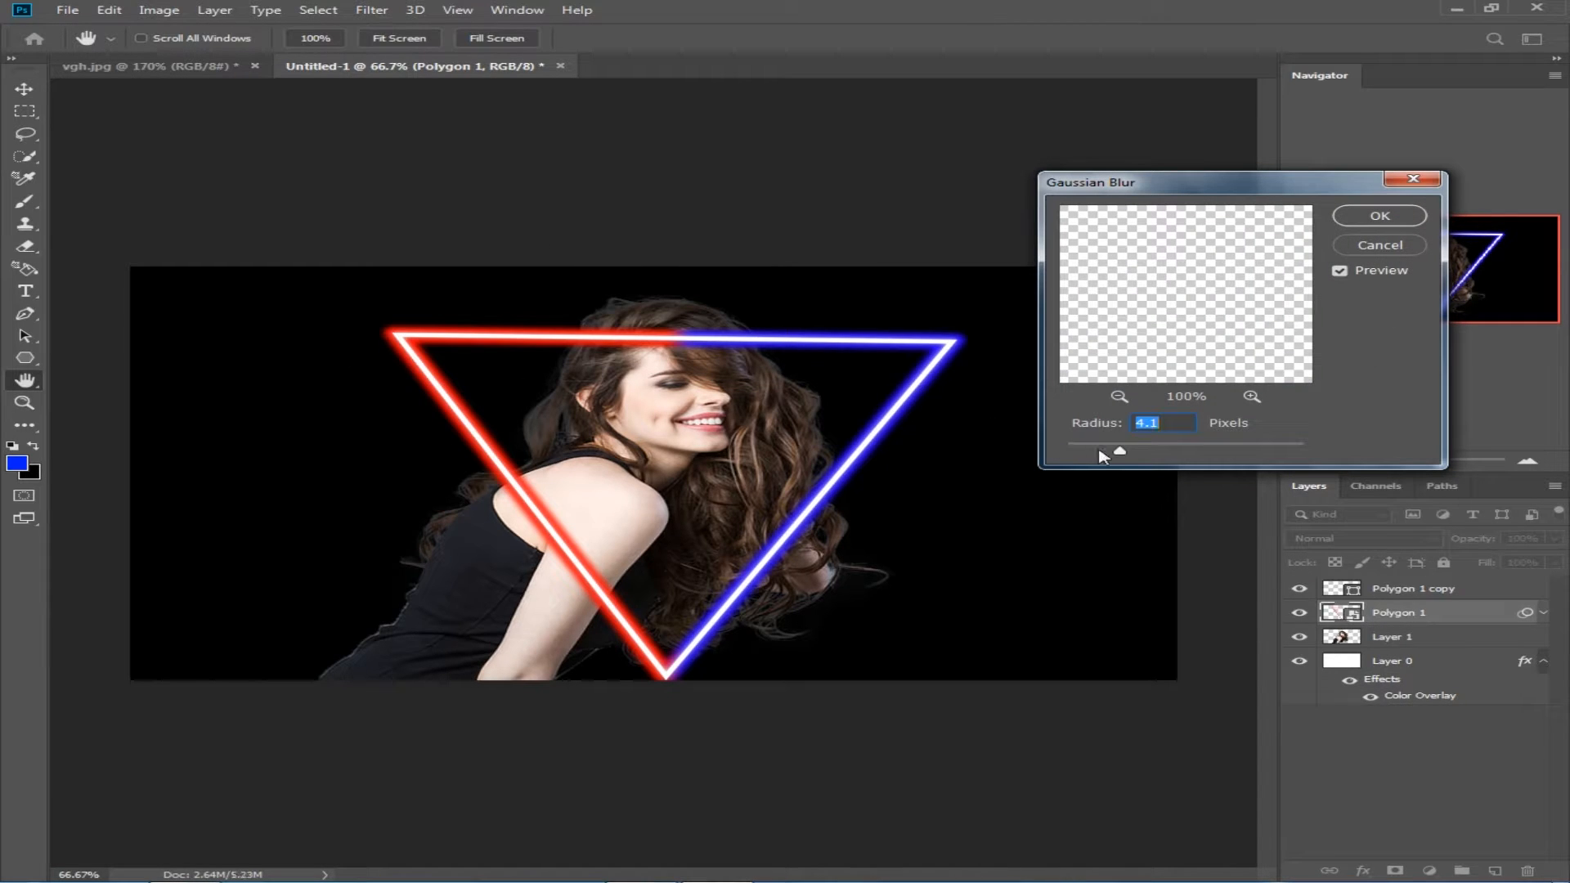
pyautogui.moveTo(1142, 455)
pyautogui.mouseDown()
pyautogui.moveTo(1154, 448)
pyautogui.moveTo(1128, 449)
pyautogui.moveTo(1136, 460)
pyautogui.mouseUp()
pyautogui.click(1379, 216)
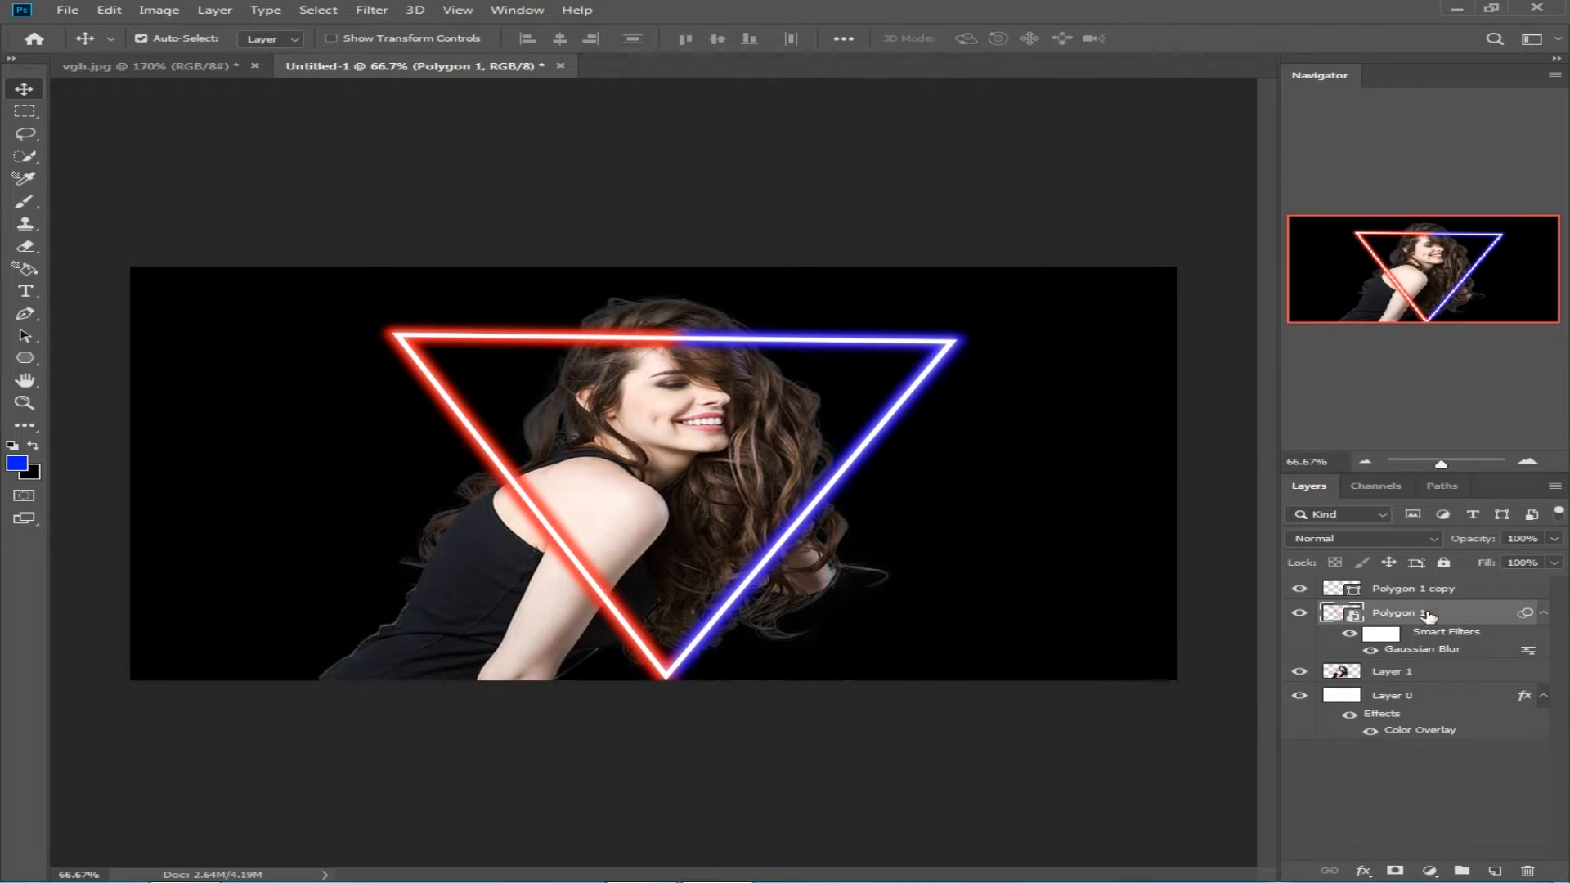
# Step: Duplicate the blurred triangle layer and merge the copy with the original into one glow layer
pyautogui.hotkey('ctrl', 'j')
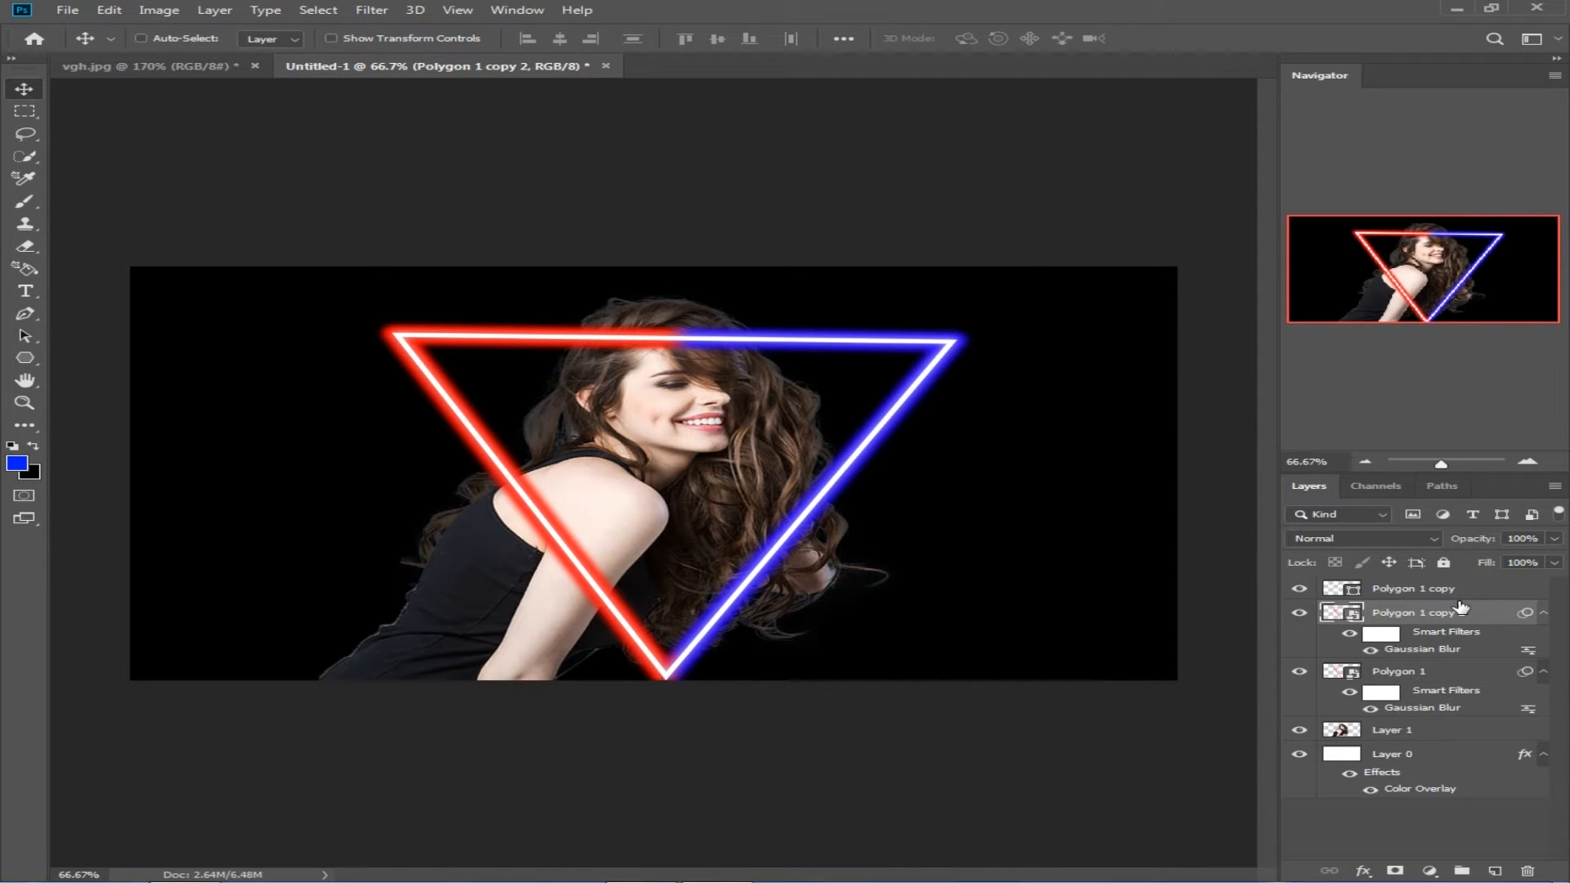
pyautogui.keyDown('ctrl'); pyautogui.click(1417, 672); pyautogui.keyUp('ctrl')
pyautogui.click(1299, 613)
pyautogui.click(1299, 613)
pyautogui.click(1299, 672)
pyautogui.click(1299, 671)
pyautogui.hotkey('ctrl', 'e')
pyautogui.click(1299, 613)
pyautogui.click(1299, 614)
pyautogui.click(1299, 589)
pyautogui.click(1299, 589)
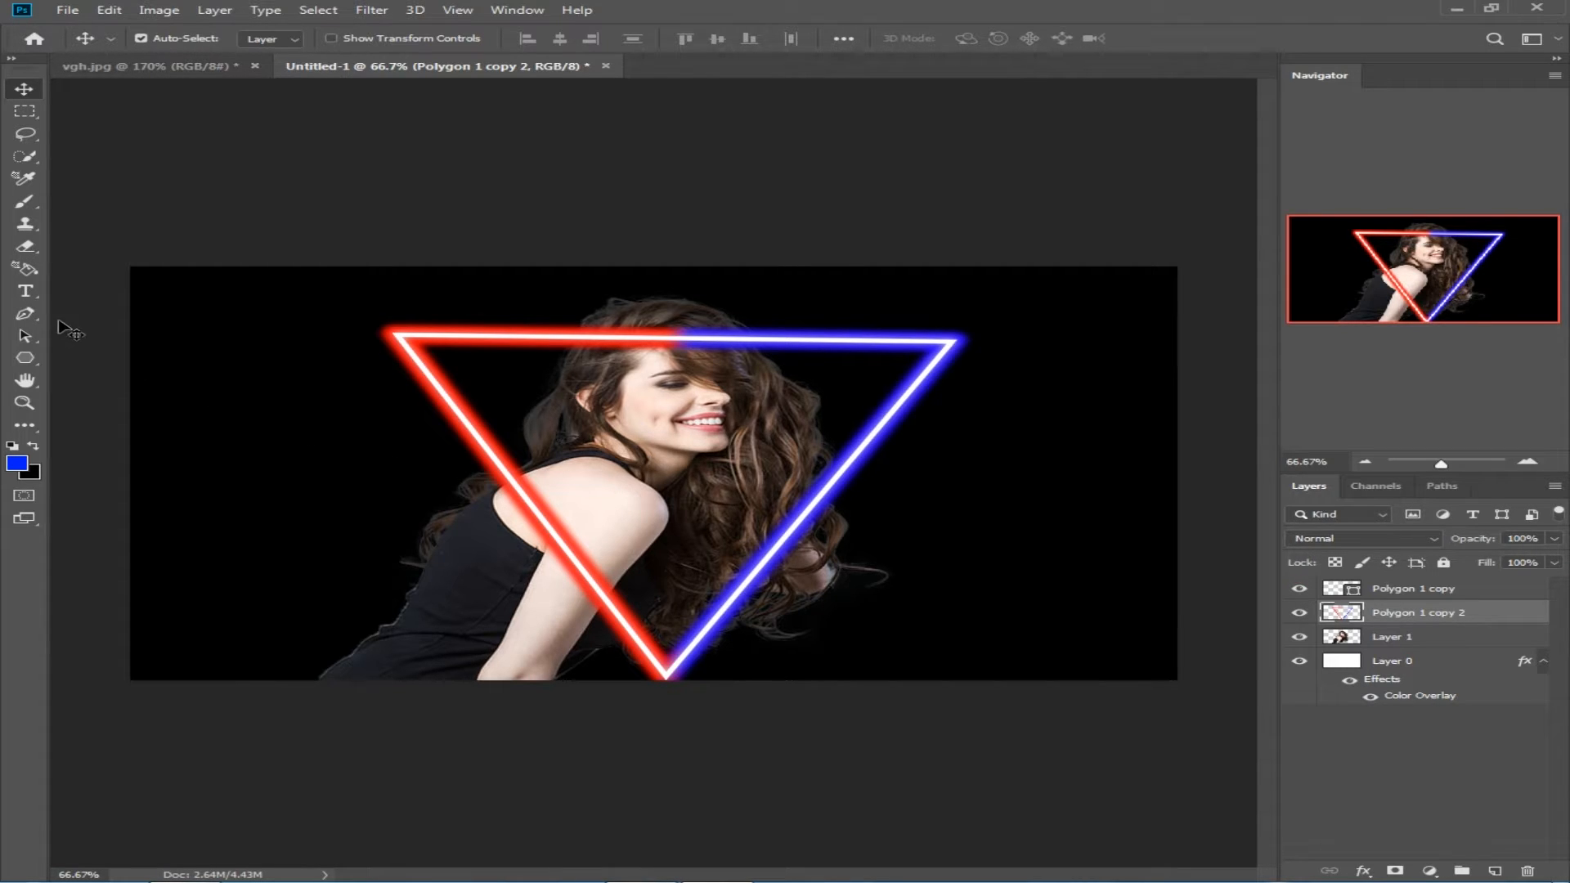
# Step: Erase the glow layer where it crosses the woman's head, using a 30 px Eraser at 100% opacity
pyautogui.click(25, 248)
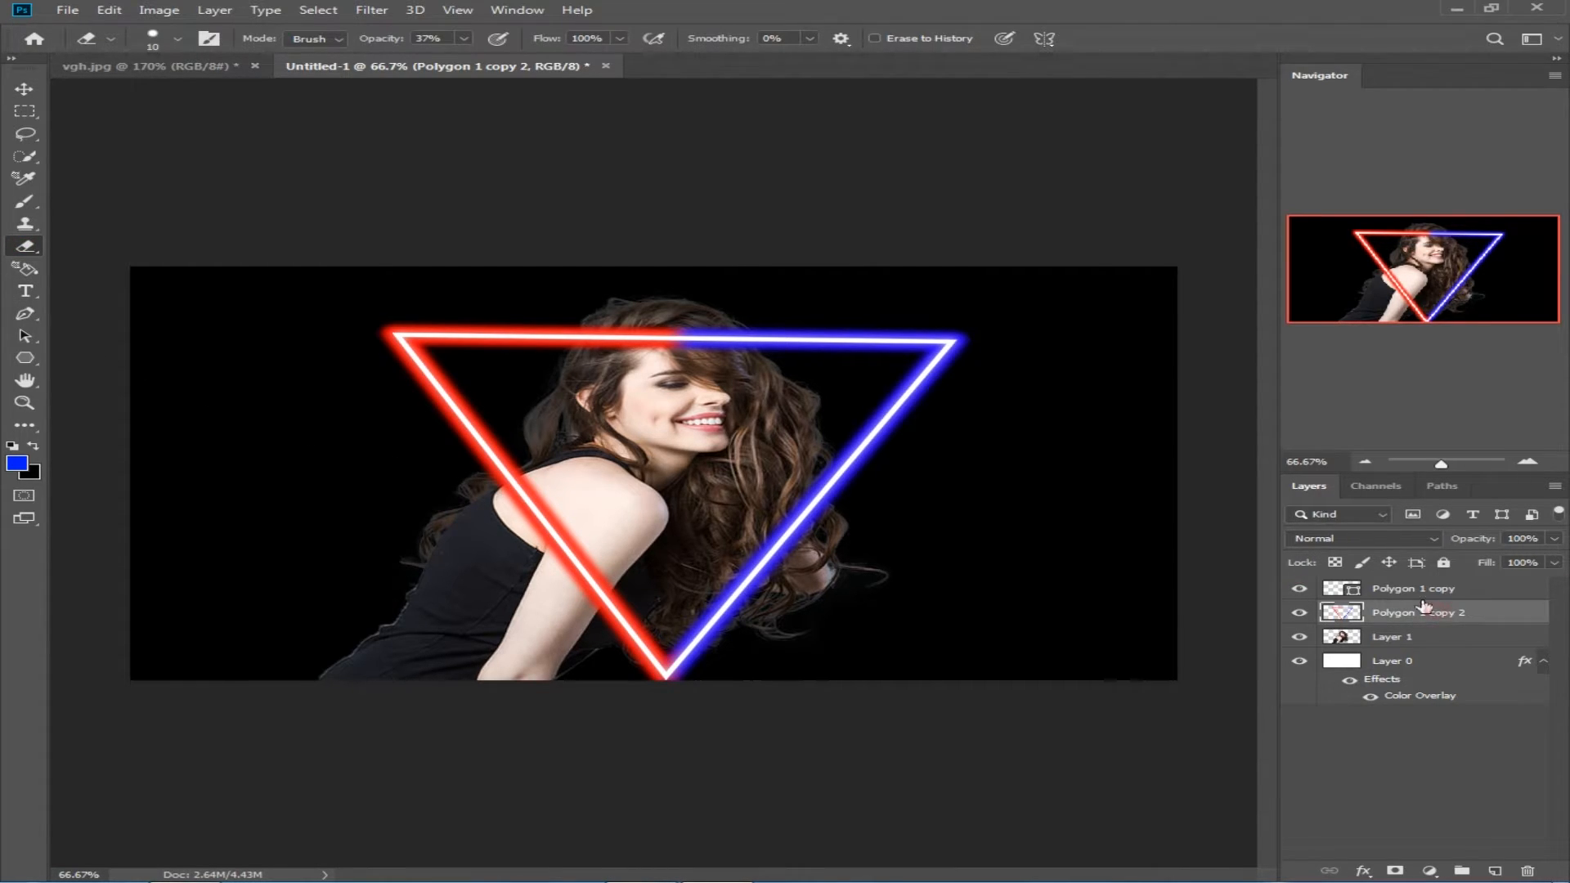
pyautogui.moveTo(377, 41); pyautogui.dragTo(527, 47)
pyautogui.scroll(5, 743, 426)
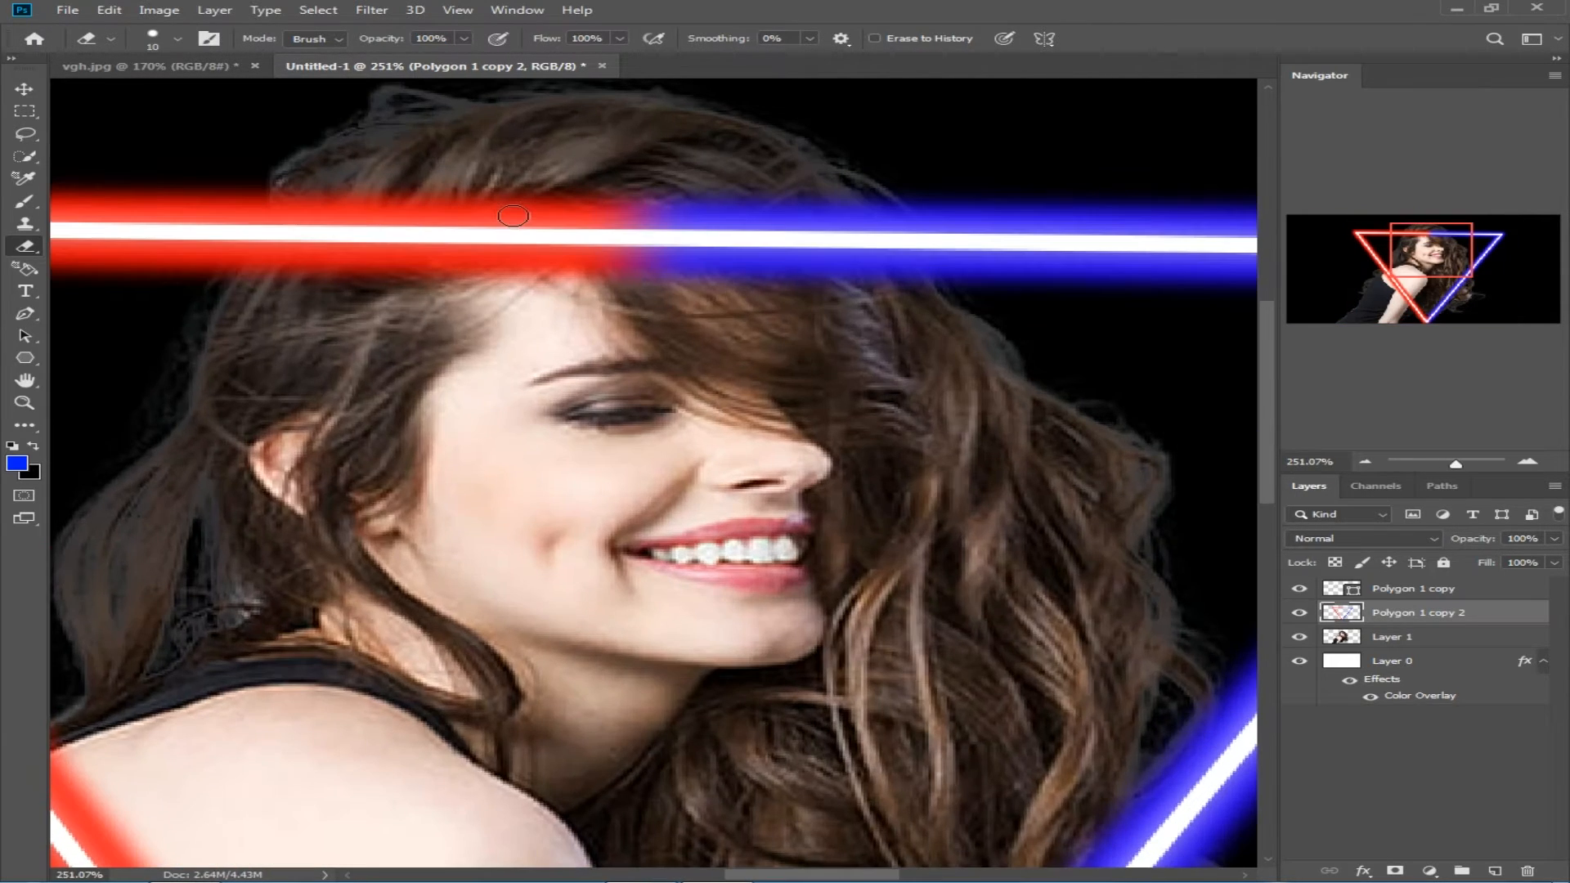
pyautogui.moveTo(463, 234)
pyautogui.mouseDown()
pyautogui.moveTo(826, 248)
pyautogui.moveTo(856, 281)
pyautogui.moveTo(735, 221)
pyautogui.moveTo(426, 209)
pyautogui.moveTo(319, 244)
pyautogui.moveTo(306, 288)
pyautogui.moveTo(475, 285)
pyautogui.moveTo(339, 225)
pyautogui.moveTo(318, 227)
pyautogui.moveTo(297, 269)
pyautogui.moveTo(721, 217)
pyautogui.moveTo(662, 288)
pyautogui.moveTo(799, 260)
pyautogui.mouseUp()
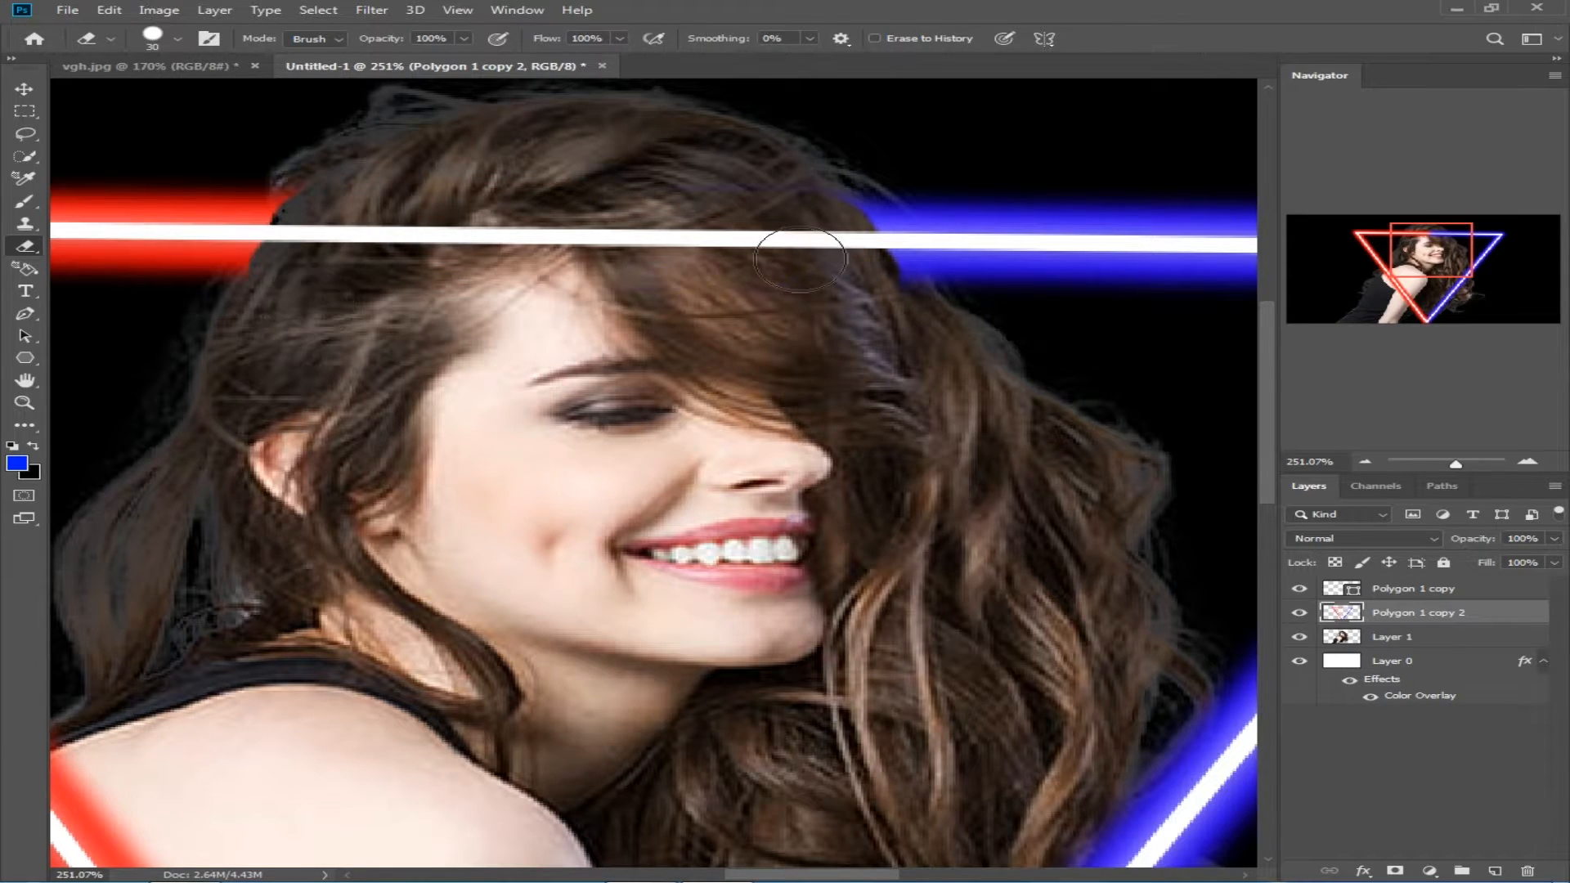
# Step: Rasterize the Polygon 1 copy shape and erase its white line where it crosses the woman's head
pyautogui.click(1414, 595)
pyautogui.click(335, 241)
pyautogui.press('Return')
pyautogui.moveTo(309, 240); pyautogui.dragTo(827, 247)
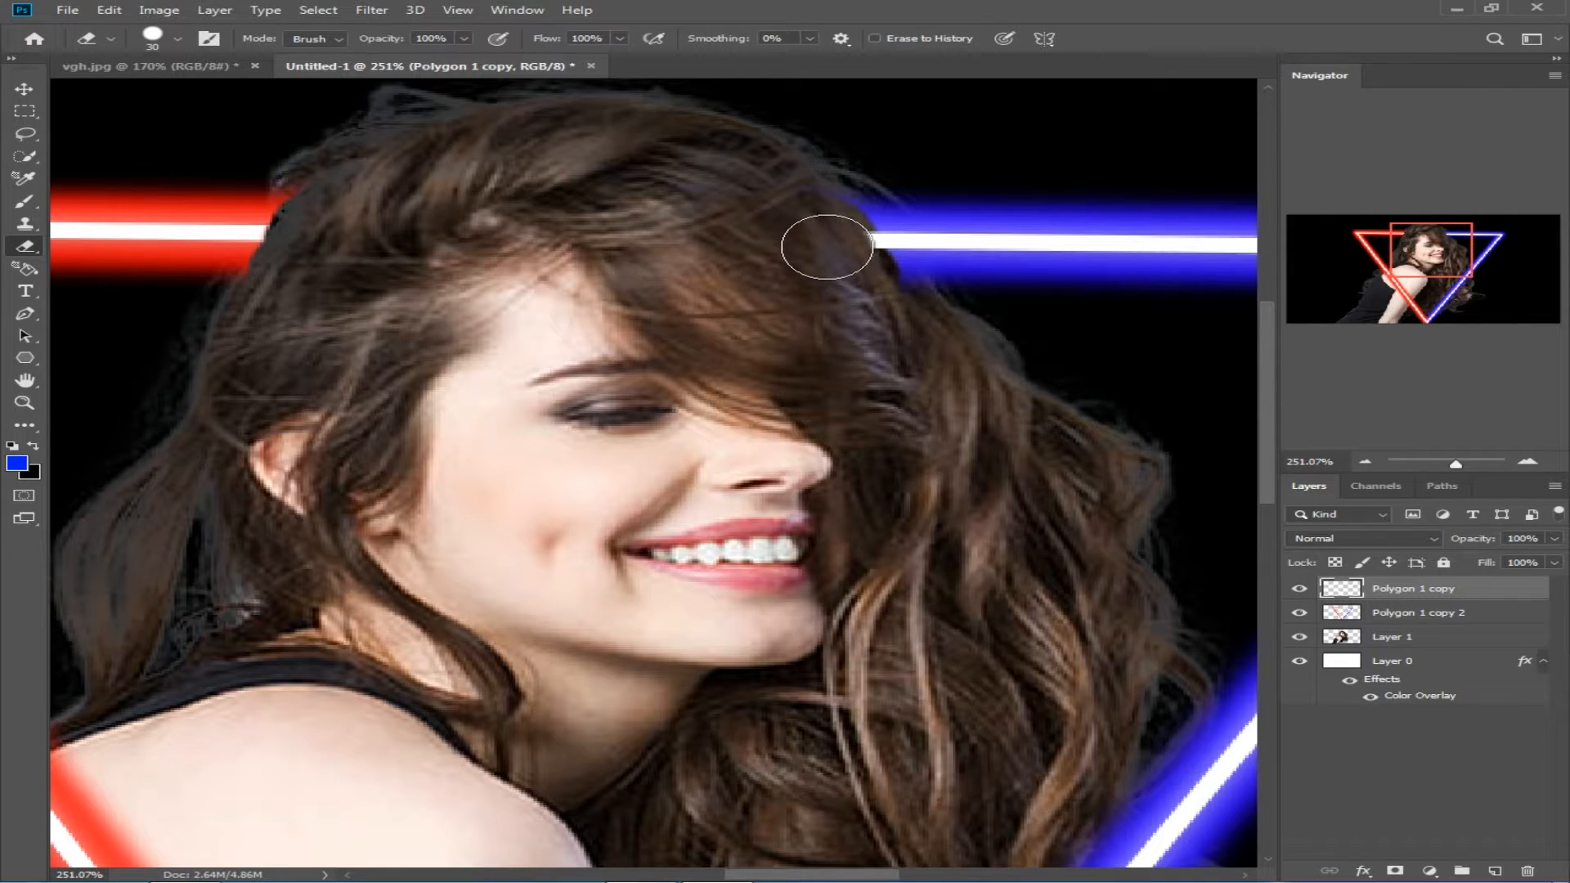
# Step: Soften the line and glow ends beside the hair with a 7 px Eraser, at 25% opacity on the line and 48% on the glow
pyautogui.press('[')
pyautogui.press('[')
pyautogui.press('[')
pyautogui.press('[')
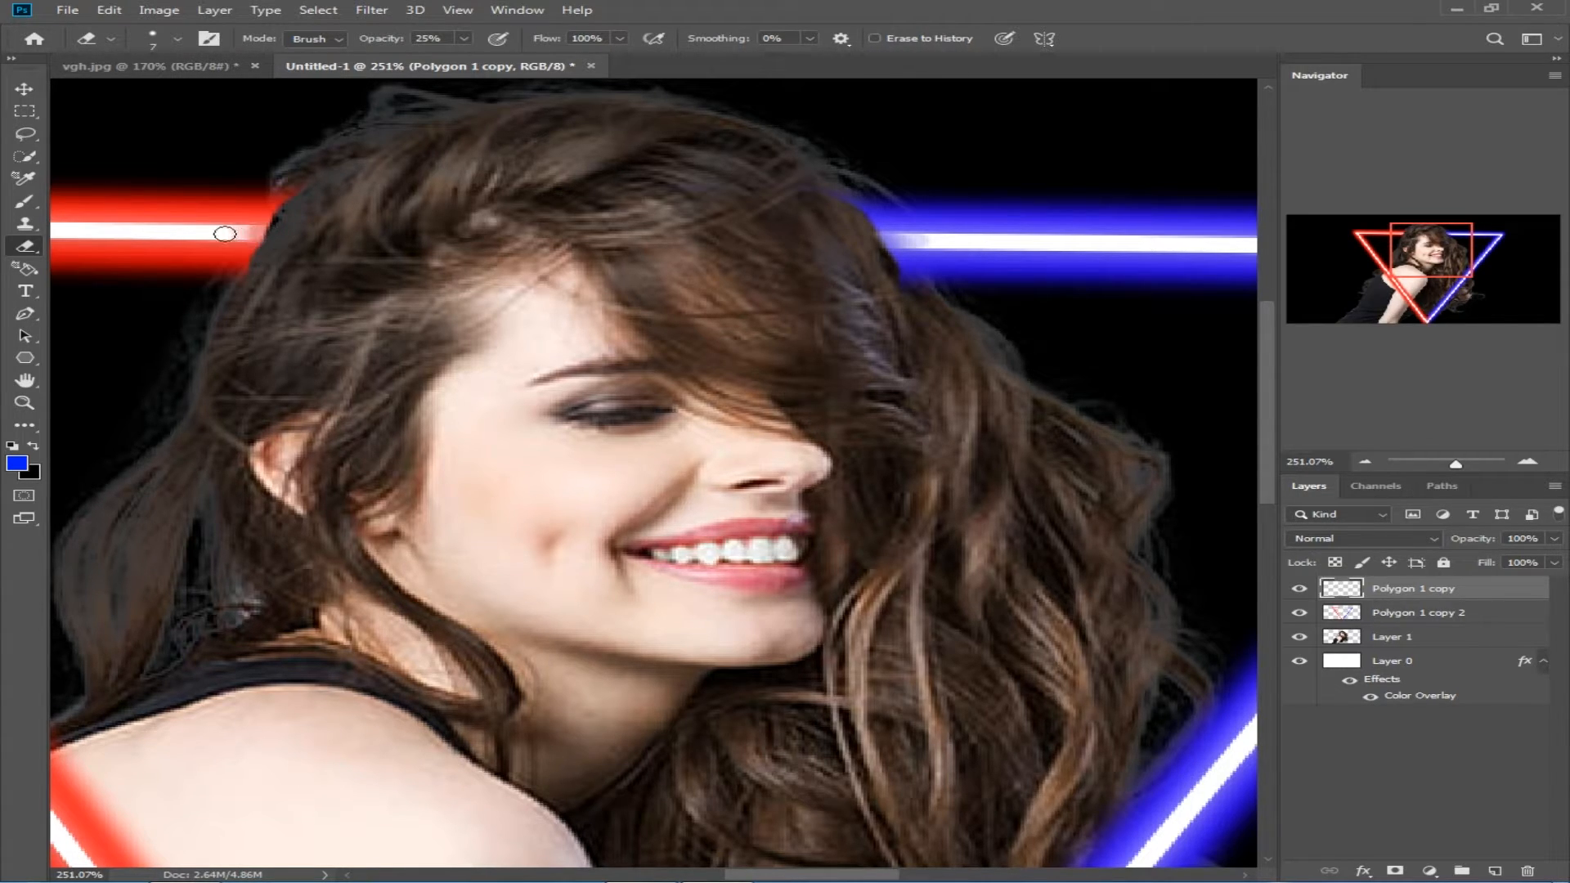
pyautogui.click(1393, 619)
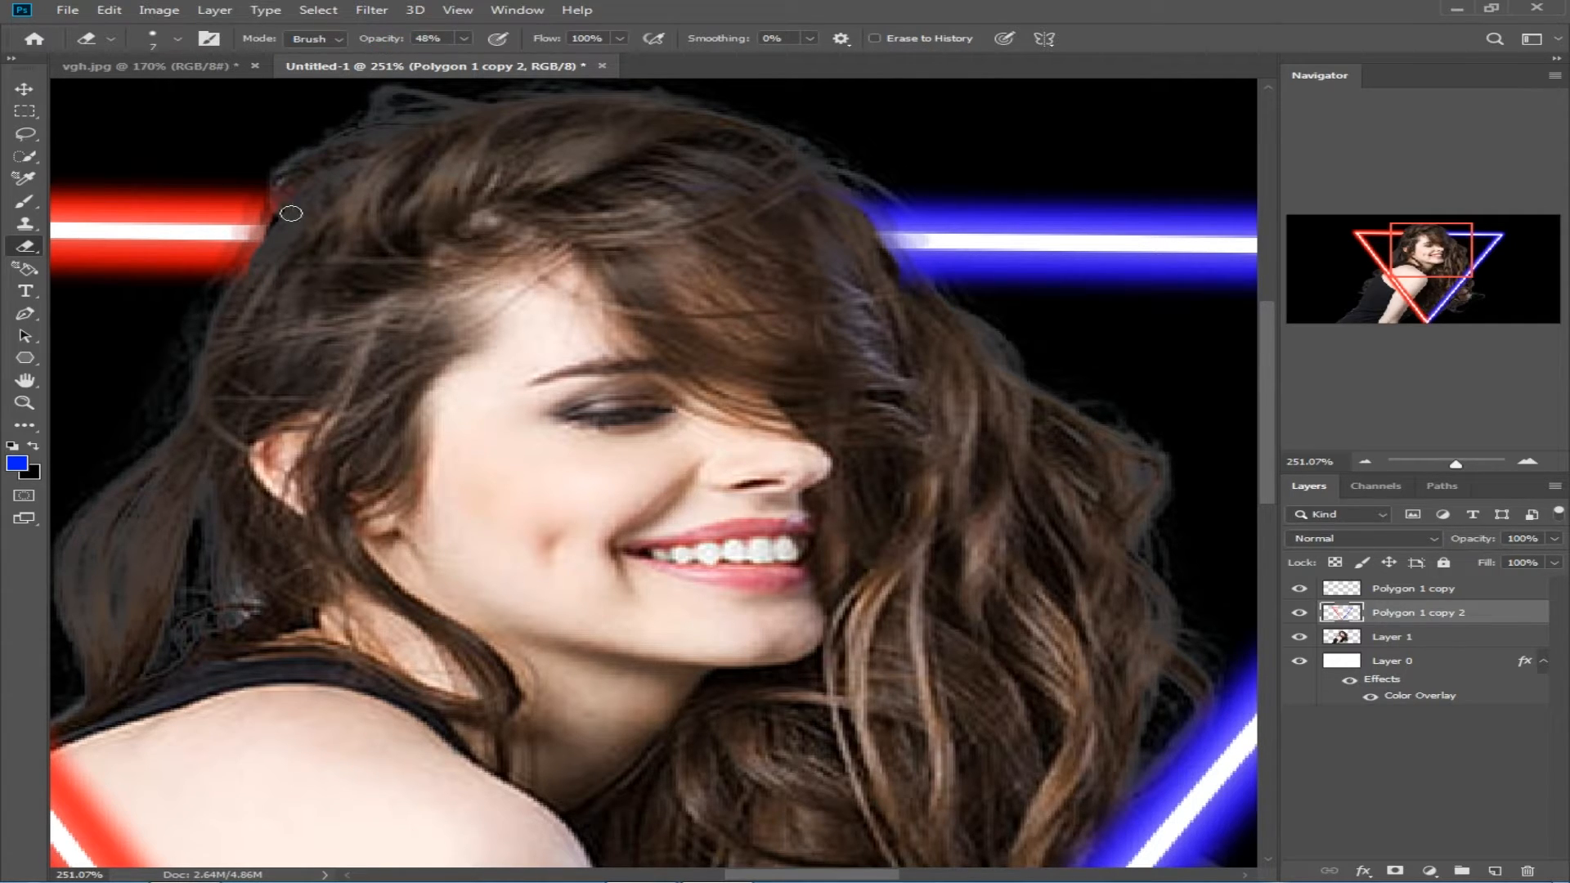
# Step: Add a new empty layer above the triangle layers and set the foreground colour to pure red
pyautogui.click(1432, 591)
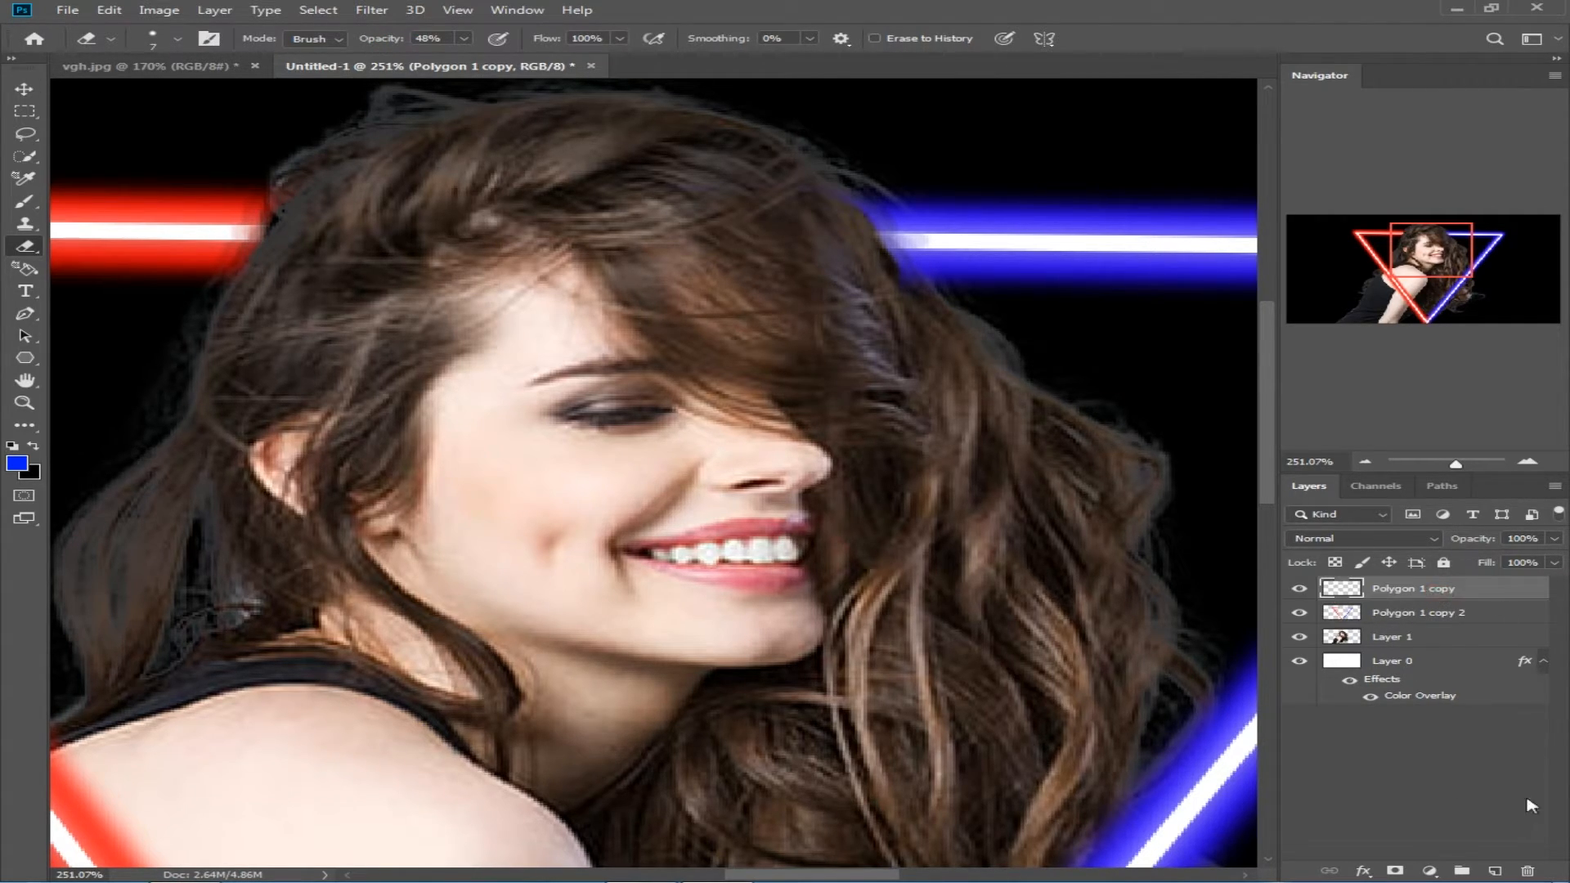
pyautogui.click(1496, 871)
pyautogui.scroll(-5, 875, 463)
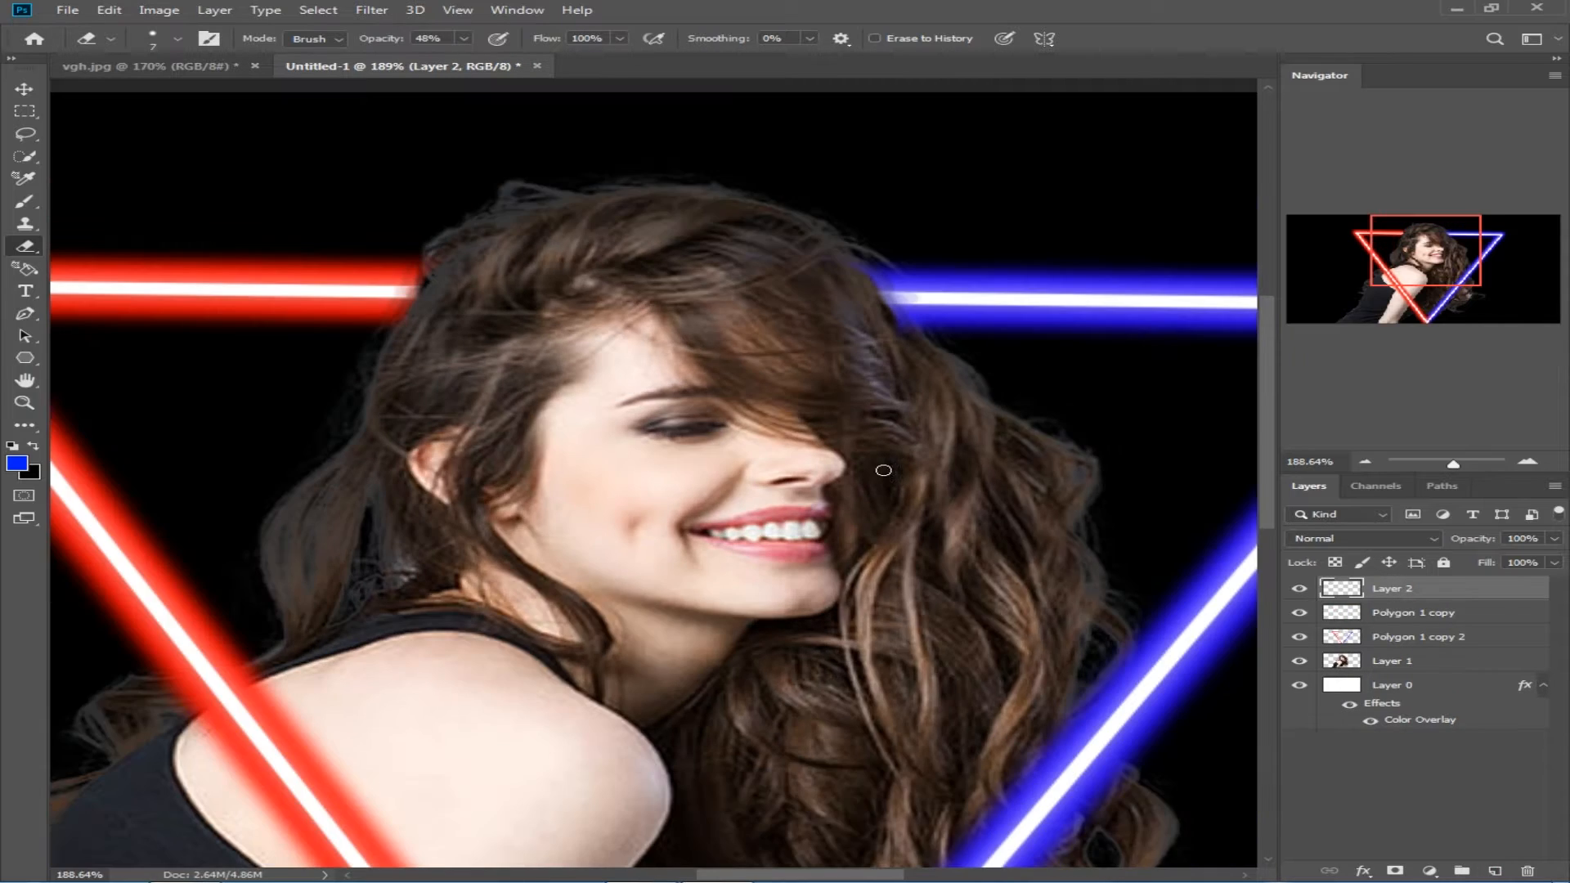
pyautogui.click(17, 464)
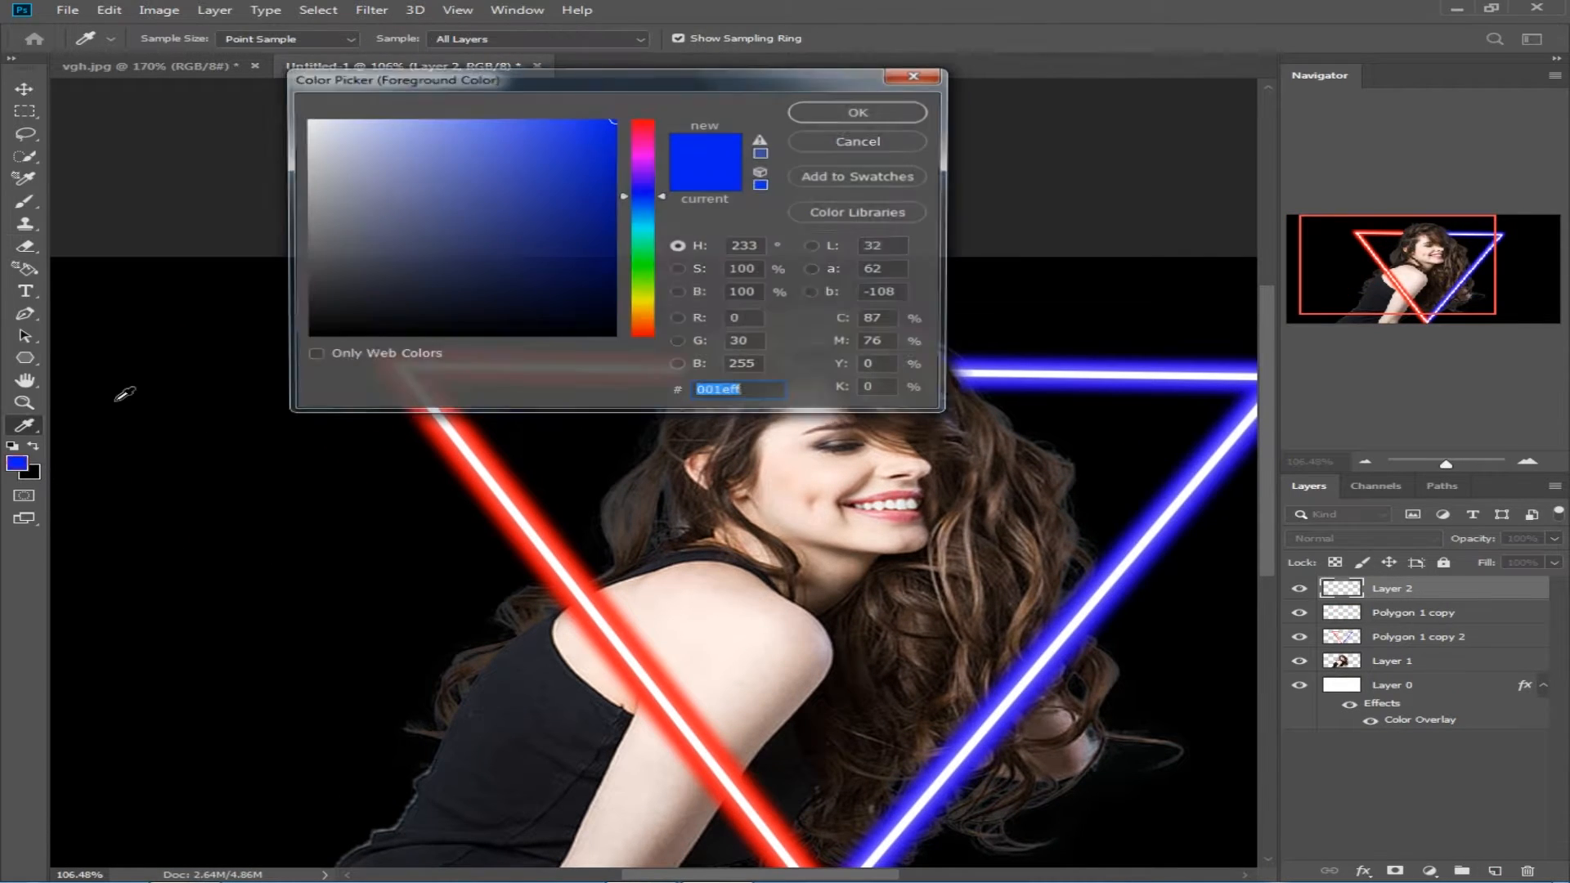
pyautogui.click(643, 122)
pyautogui.click(852, 112)
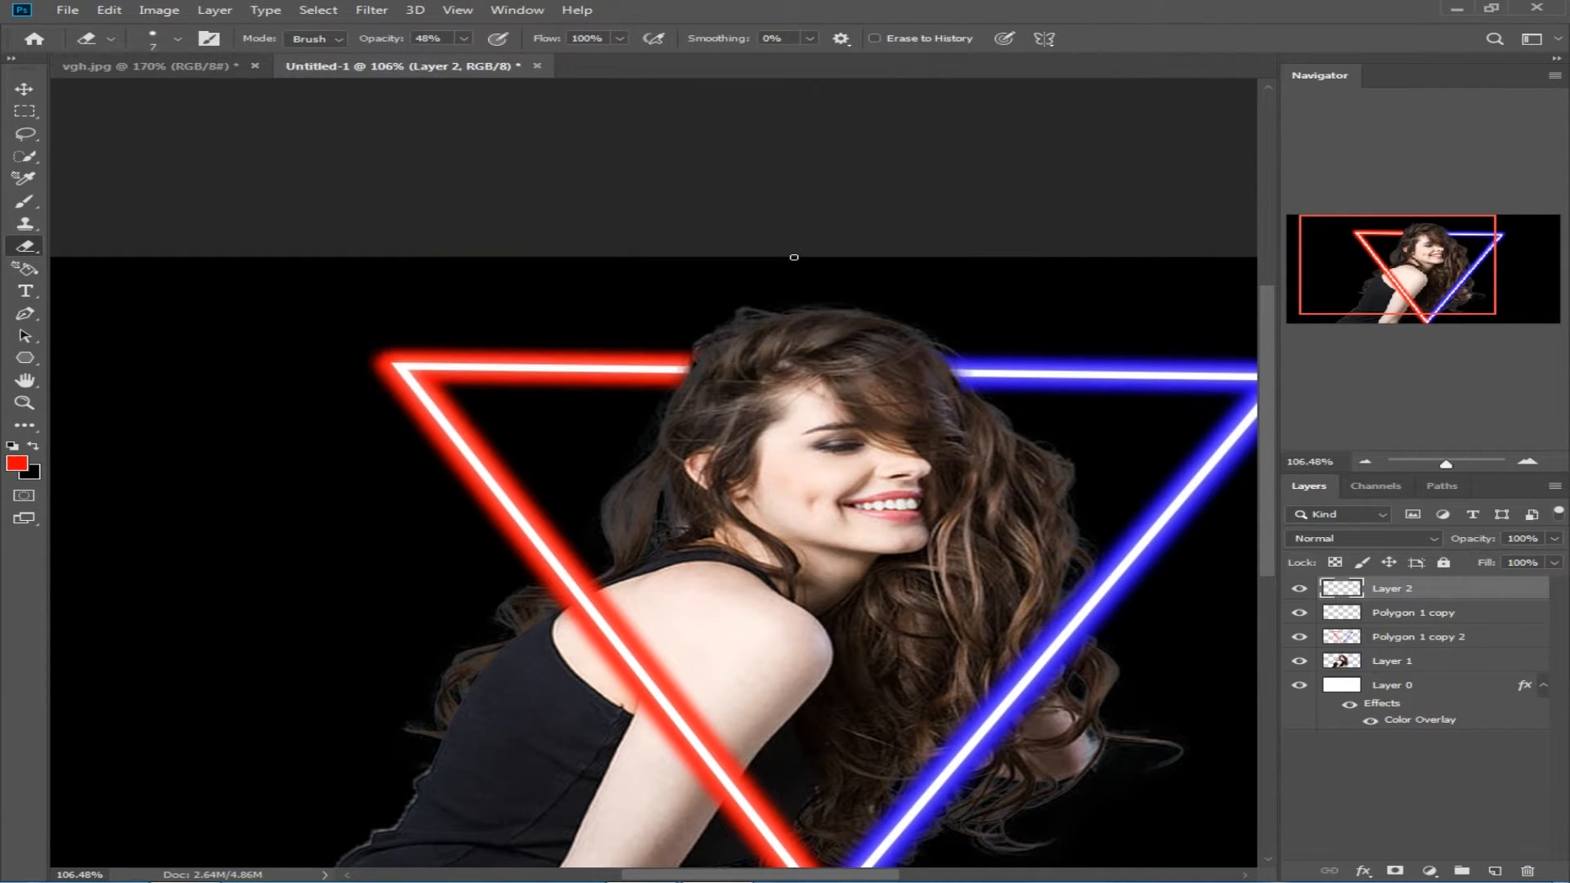
# Step: Set up a Soft Round brush at 45 px, 0% hardness and 64% opacity
pyautogui.click(25, 202)
pyautogui.click(177, 38)
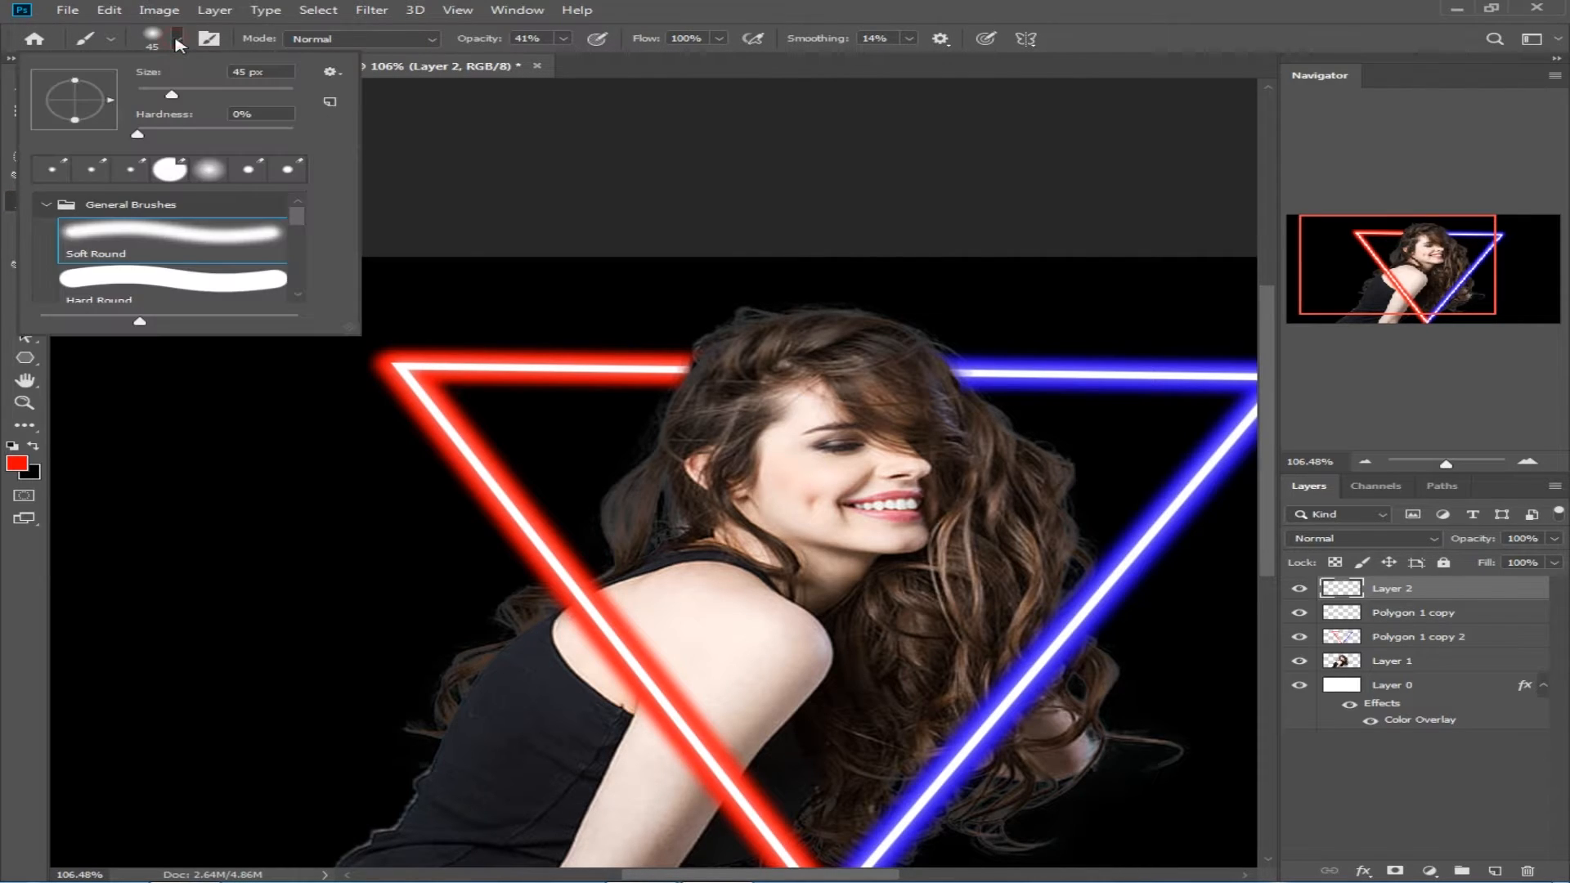
pyautogui.moveTo(469, 43); pyautogui.dragTo(603, 43)
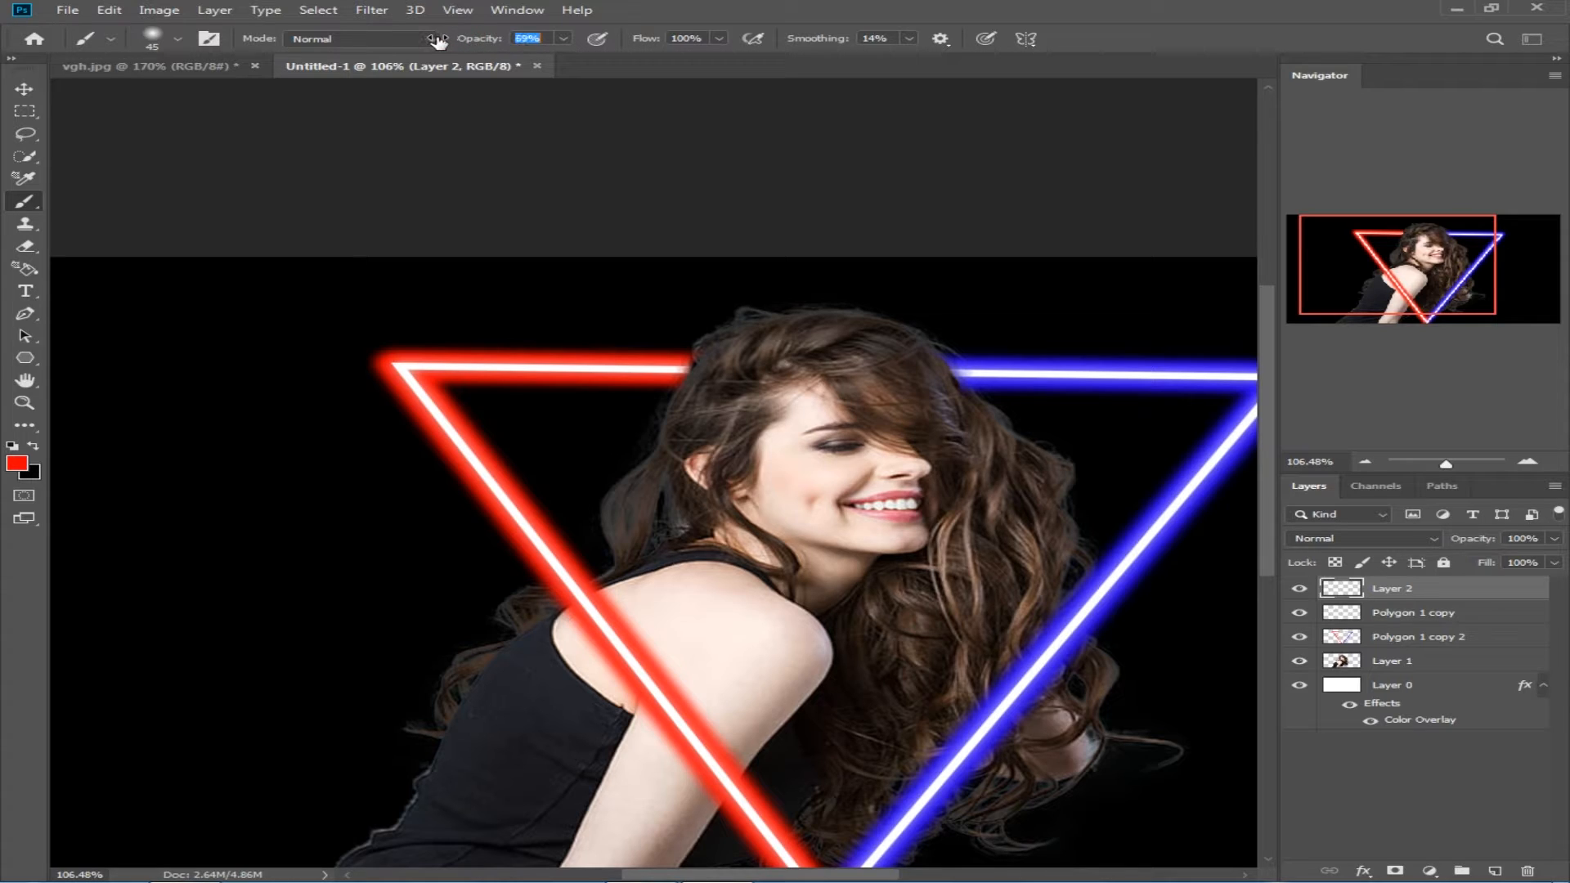
# Step: Paint red over the hair on the red side of the triangle, from the crown down to behind the shoulder
pyautogui.scroll(3, 748, 379)
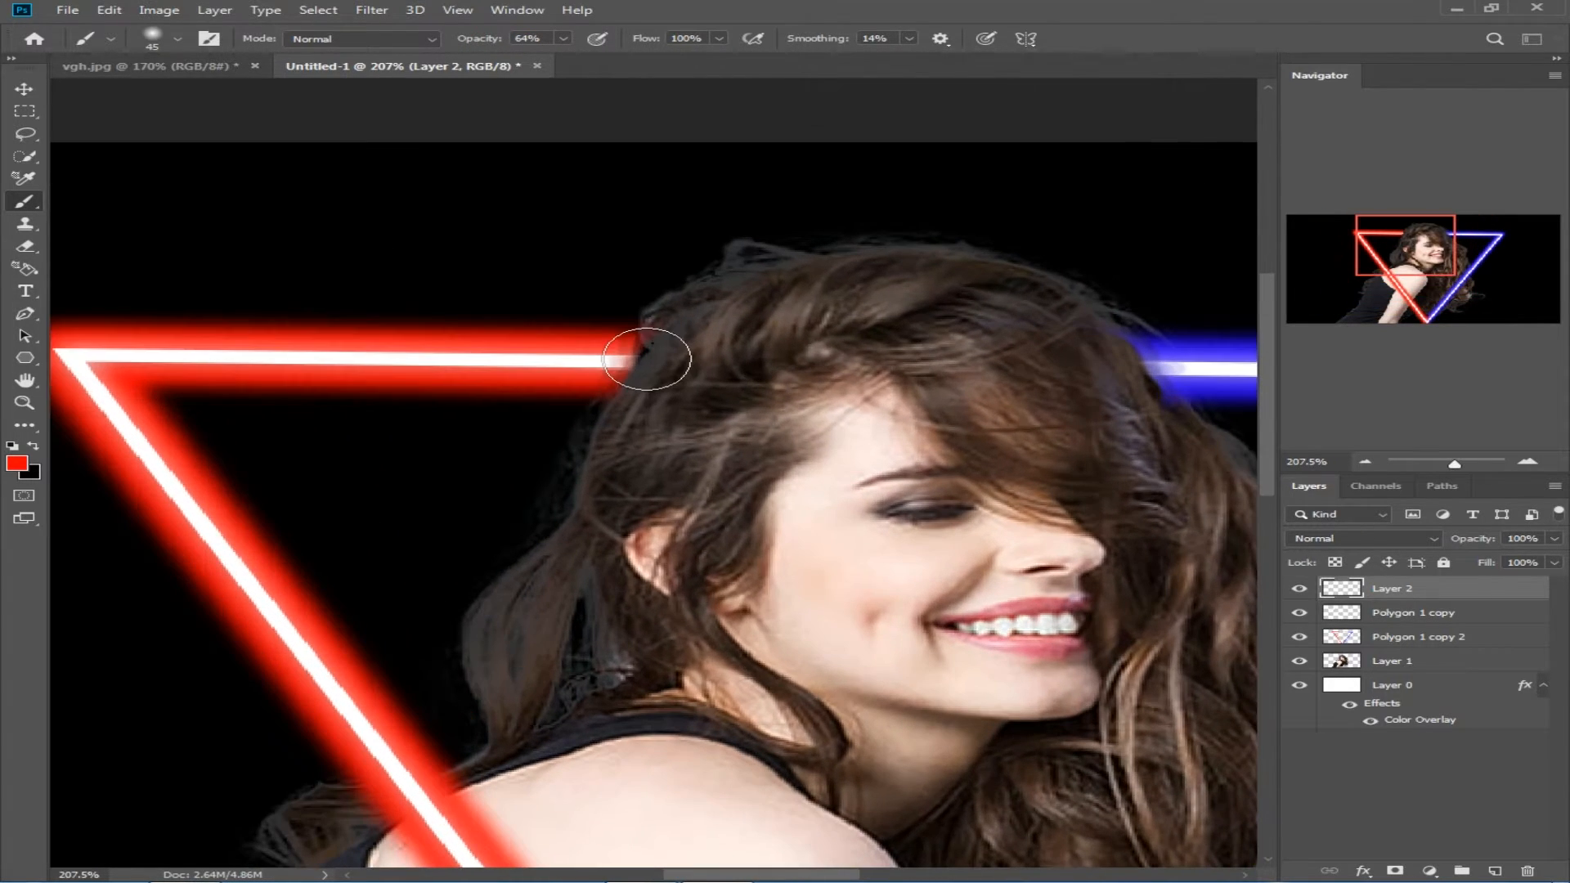
pyautogui.press('[')
pyautogui.press('[')
pyautogui.moveTo(648, 360)
pyautogui.mouseDown()
pyautogui.moveTo(631, 391)
pyautogui.moveTo(675, 311)
pyautogui.moveTo(747, 270)
pyautogui.moveTo(704, 352)
pyautogui.moveTo(638, 423)
pyautogui.moveTo(621, 416)
pyautogui.moveTo(584, 524)
pyautogui.moveTo(507, 602)
pyautogui.moveTo(491, 641)
pyautogui.moveTo(526, 712)
pyautogui.moveTo(591, 584)
pyautogui.moveTo(569, 711)
pyautogui.moveTo(613, 722)
pyautogui.moveTo(642, 512)
pyautogui.moveTo(738, 414)
pyautogui.moveTo(720, 319)
pyautogui.moveTo(632, 614)
pyautogui.moveTo(769, 441)
pyautogui.moveTo(804, 296)
pyautogui.moveTo(661, 704)
pyautogui.moveTo(508, 777)
pyautogui.moveTo(313, 835)
pyautogui.moveTo(319, 872)
pyautogui.moveTo(316, 821)
pyautogui.moveTo(340, 796)
pyautogui.mouseUp()
pyautogui.press(']')
pyautogui.press(']')
pyautogui.press(']')
pyautogui.press(']')
pyautogui.press('[')
# Step: Try painting red beside the triangle's line over the shoulder and upper arm, and undo the latest strokes
pyautogui.scroll(-8, 550, 588)
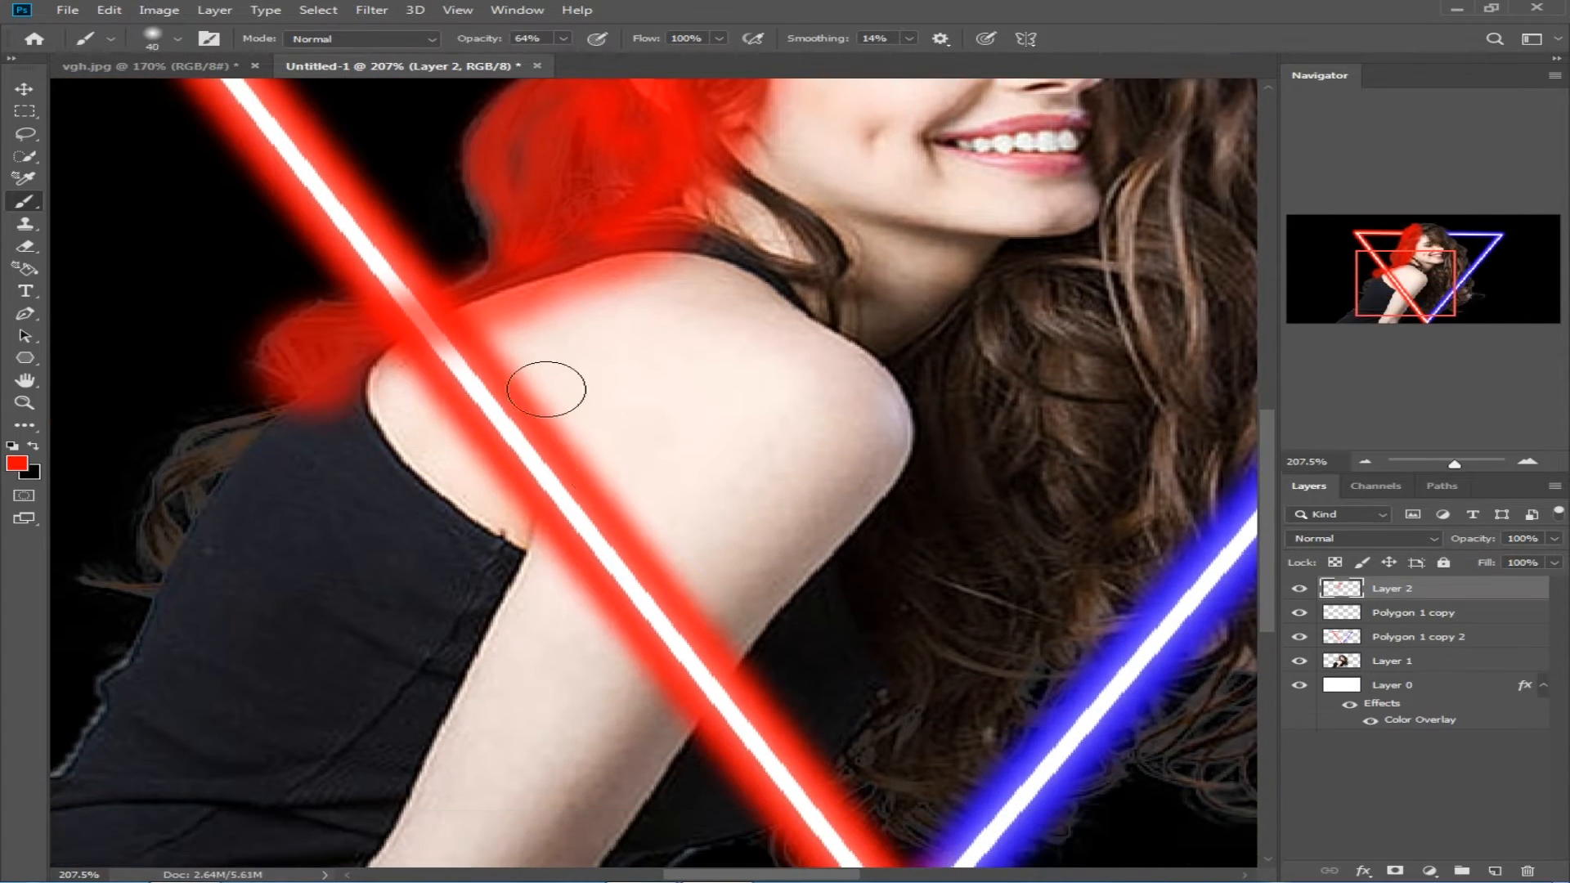
pyautogui.moveTo(483, 310)
pyautogui.mouseDown()
pyautogui.moveTo(551, 445)
pyautogui.moveTo(776, 699)
pyautogui.mouseUp()
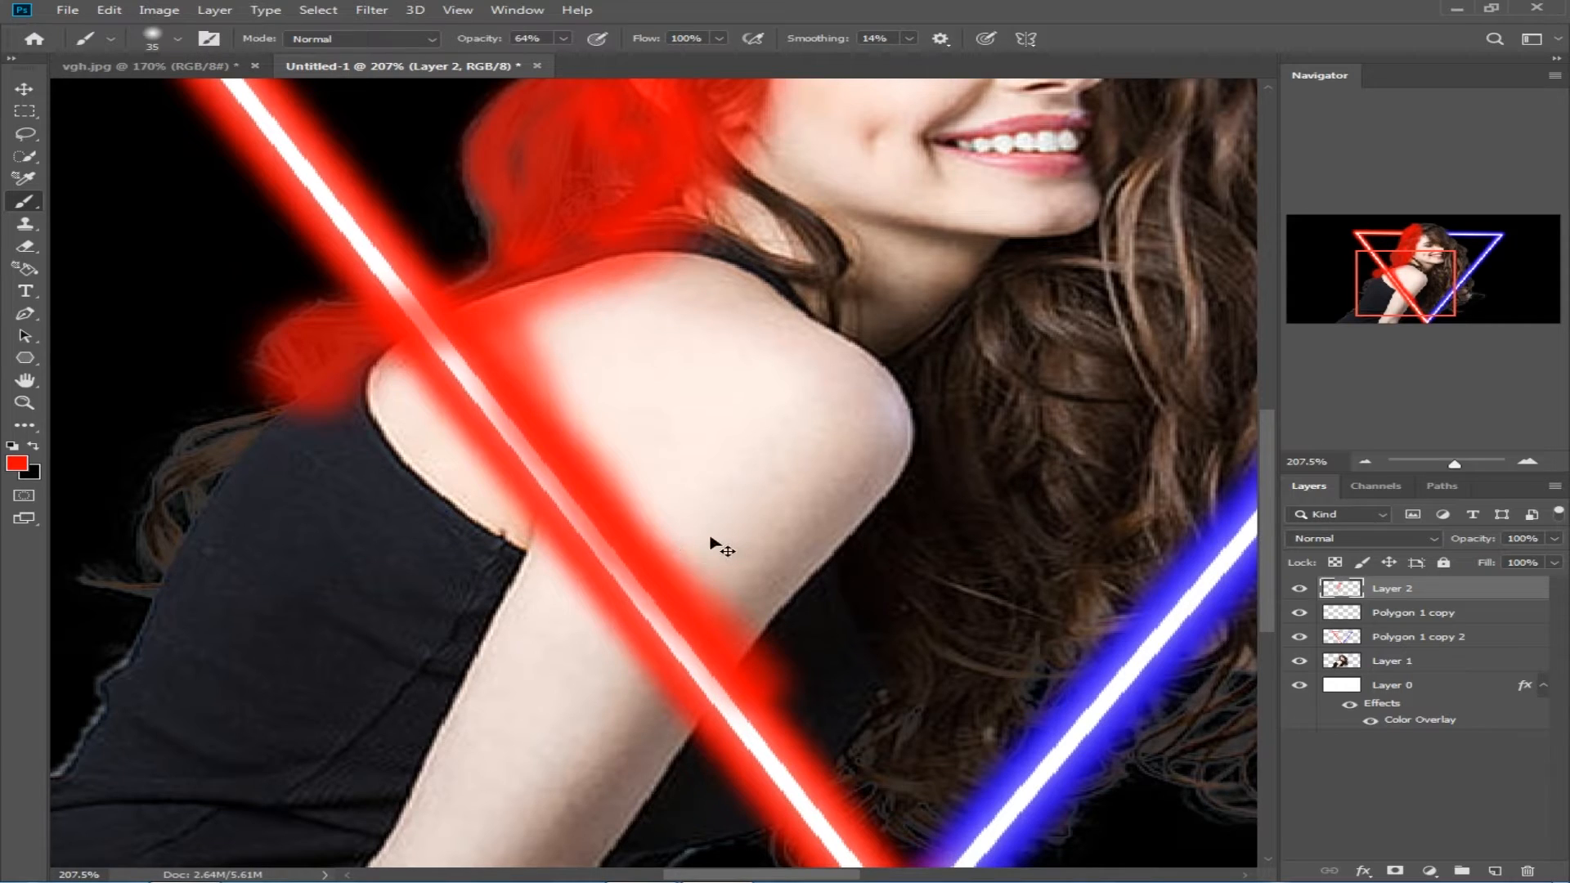
pyautogui.hotkey('ctrl', 'z')
pyautogui.hotkey('ctrl', 'z')
pyautogui.hotkey('ctrl', 'z')
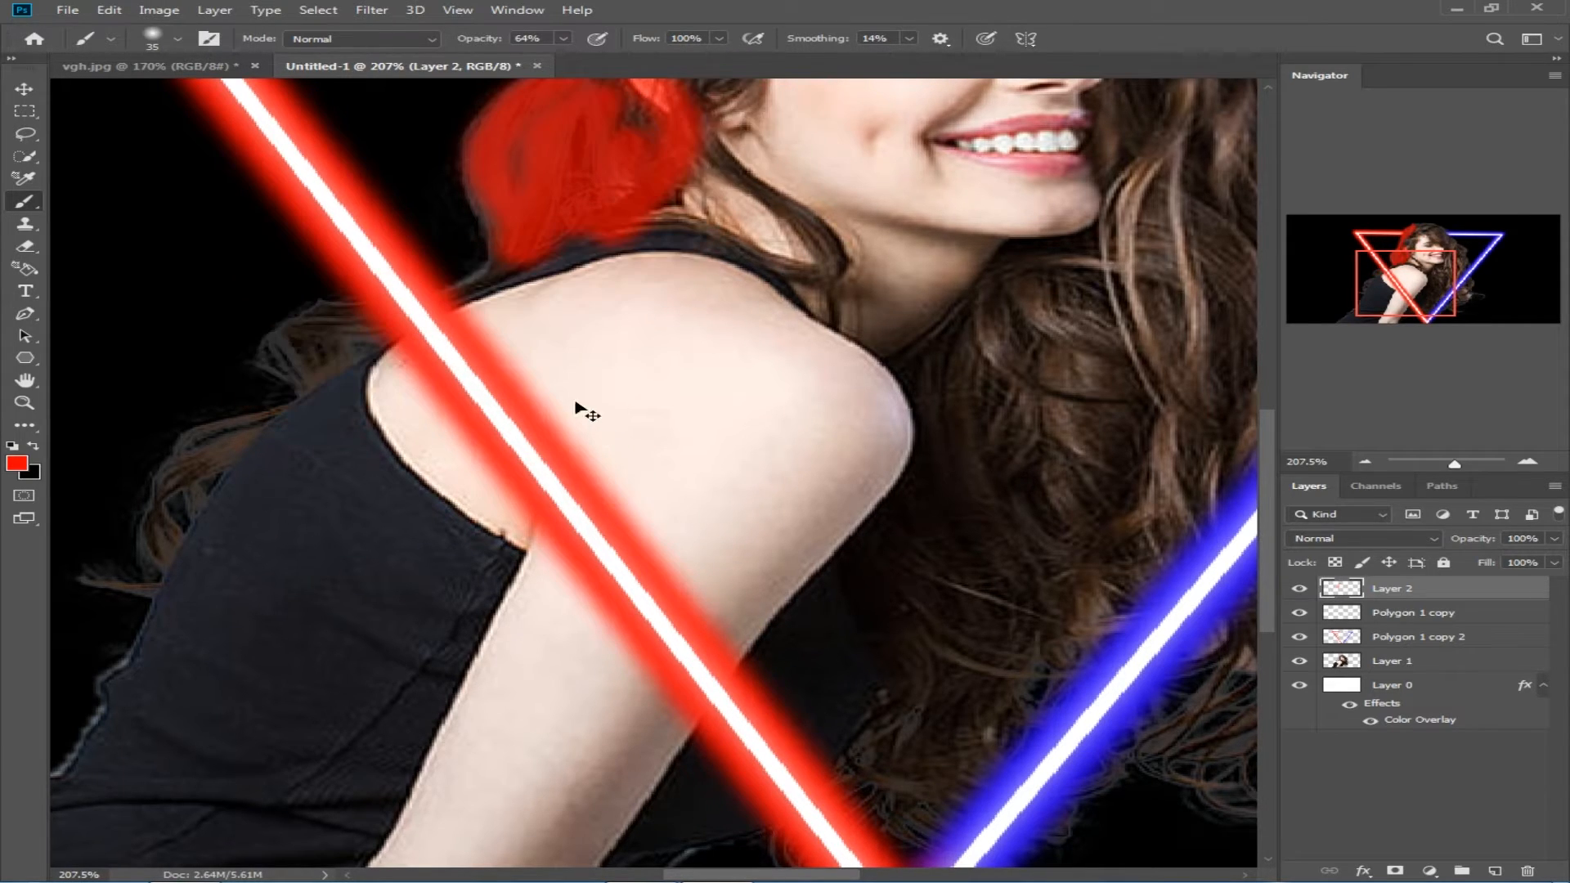
# Step: Paint red over the top strap, the hair behind the shoulder, the ear and the jawline with a 35 px brush
pyautogui.moveTo(605, 229)
pyautogui.mouseDown()
pyautogui.moveTo(502, 281)
pyautogui.moveTo(529, 284)
pyautogui.moveTo(327, 321)
pyautogui.moveTo(263, 362)
pyautogui.mouseUp()
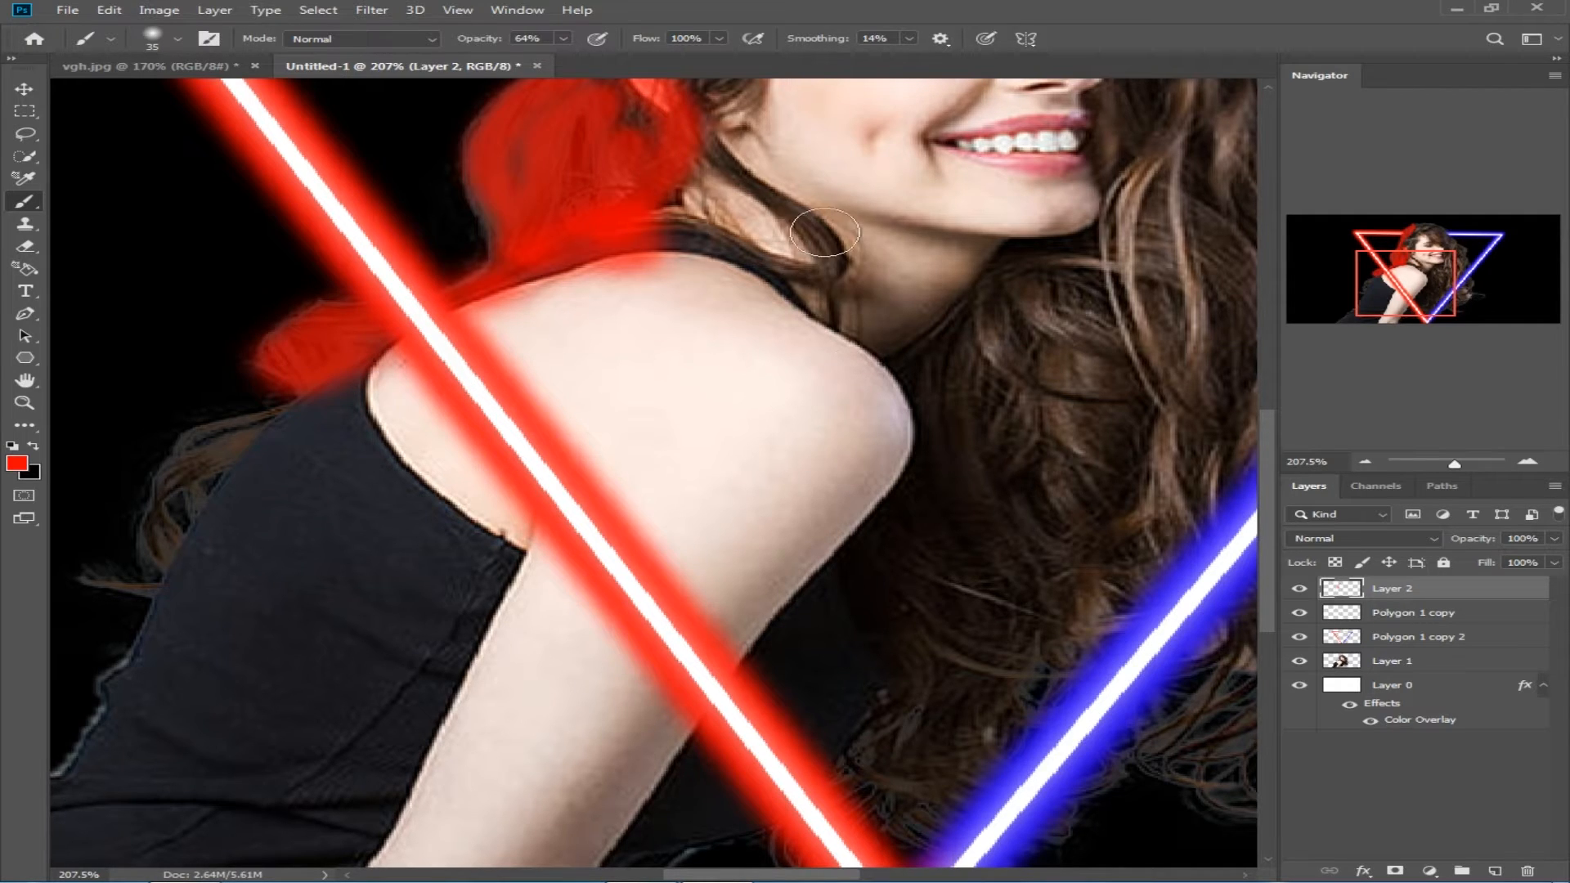
pyautogui.moveTo(495, 207)
pyautogui.mouseDown()
pyautogui.moveTo(481, 159)
pyautogui.moveTo(557, 114)
pyautogui.mouseUp()
pyautogui.scroll(5, 749, 354)
pyautogui.moveTo(744, 366); pyautogui.dragTo(949, 448)
pyautogui.scroll(5, 760, 217)
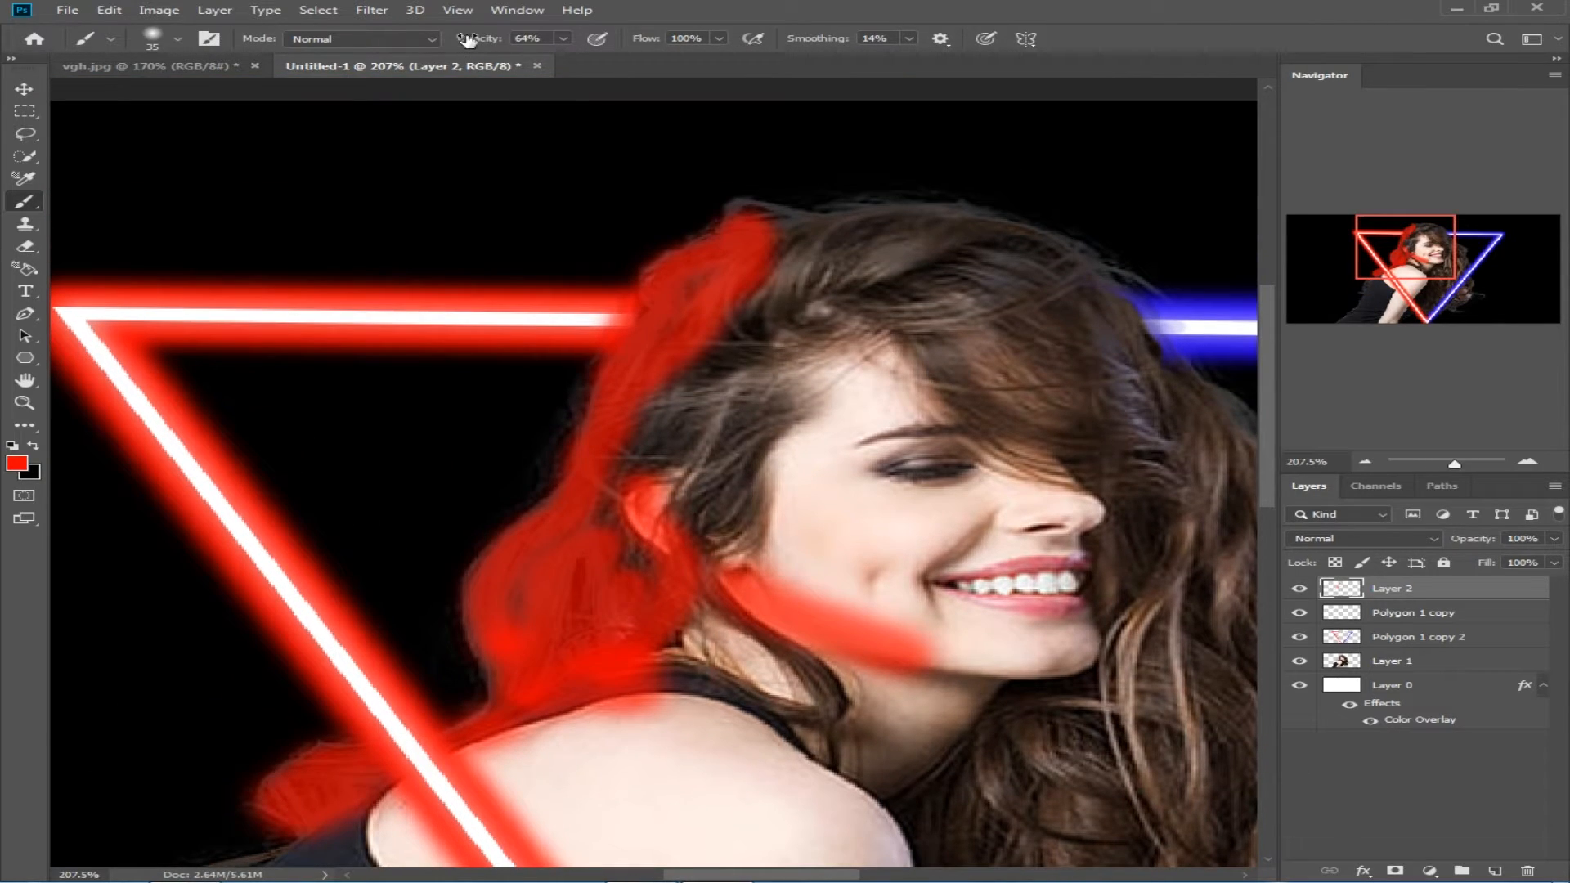
# Step: Brush red at 45% opacity over the hair, the red side of the face, the shoulder and the upper arm
pyautogui.write('11')
pyautogui.moveTo(785, 329)
pyautogui.mouseDown()
pyautogui.moveTo(662, 456)
pyautogui.moveTo(757, 234)
pyautogui.moveTo(735, 475)
pyautogui.moveTo(650, 407)
pyautogui.moveTo(657, 564)
pyautogui.moveTo(791, 420)
pyautogui.moveTo(854, 277)
pyautogui.moveTo(875, 426)
pyautogui.moveTo(859, 614)
pyautogui.moveTo(819, 412)
pyautogui.moveTo(759, 662)
pyautogui.moveTo(603, 762)
pyautogui.moveTo(541, 748)
pyautogui.moveTo(774, 636)
pyautogui.moveTo(624, 598)
pyautogui.moveTo(823, 676)
pyautogui.moveTo(561, 826)
pyautogui.mouseUp()
pyautogui.scroll(-3, 700, 603)
pyautogui.moveTo(740, 531)
pyautogui.mouseDown()
pyautogui.moveTo(674, 589)
pyautogui.moveTo(587, 635)
pyautogui.moveTo(700, 777)
pyautogui.moveTo(783, 826)
pyautogui.moveTo(667, 639)
pyautogui.moveTo(712, 768)
pyautogui.moveTo(573, 627)
pyautogui.moveTo(597, 511)
pyautogui.moveTo(743, 574)
pyautogui.moveTo(777, 700)
pyautogui.moveTo(751, 649)
pyautogui.moveTo(780, 488)
pyautogui.mouseUp()
# Step: Set Layer 2's blend mode to Soft Light
pyautogui.click(1363, 540)
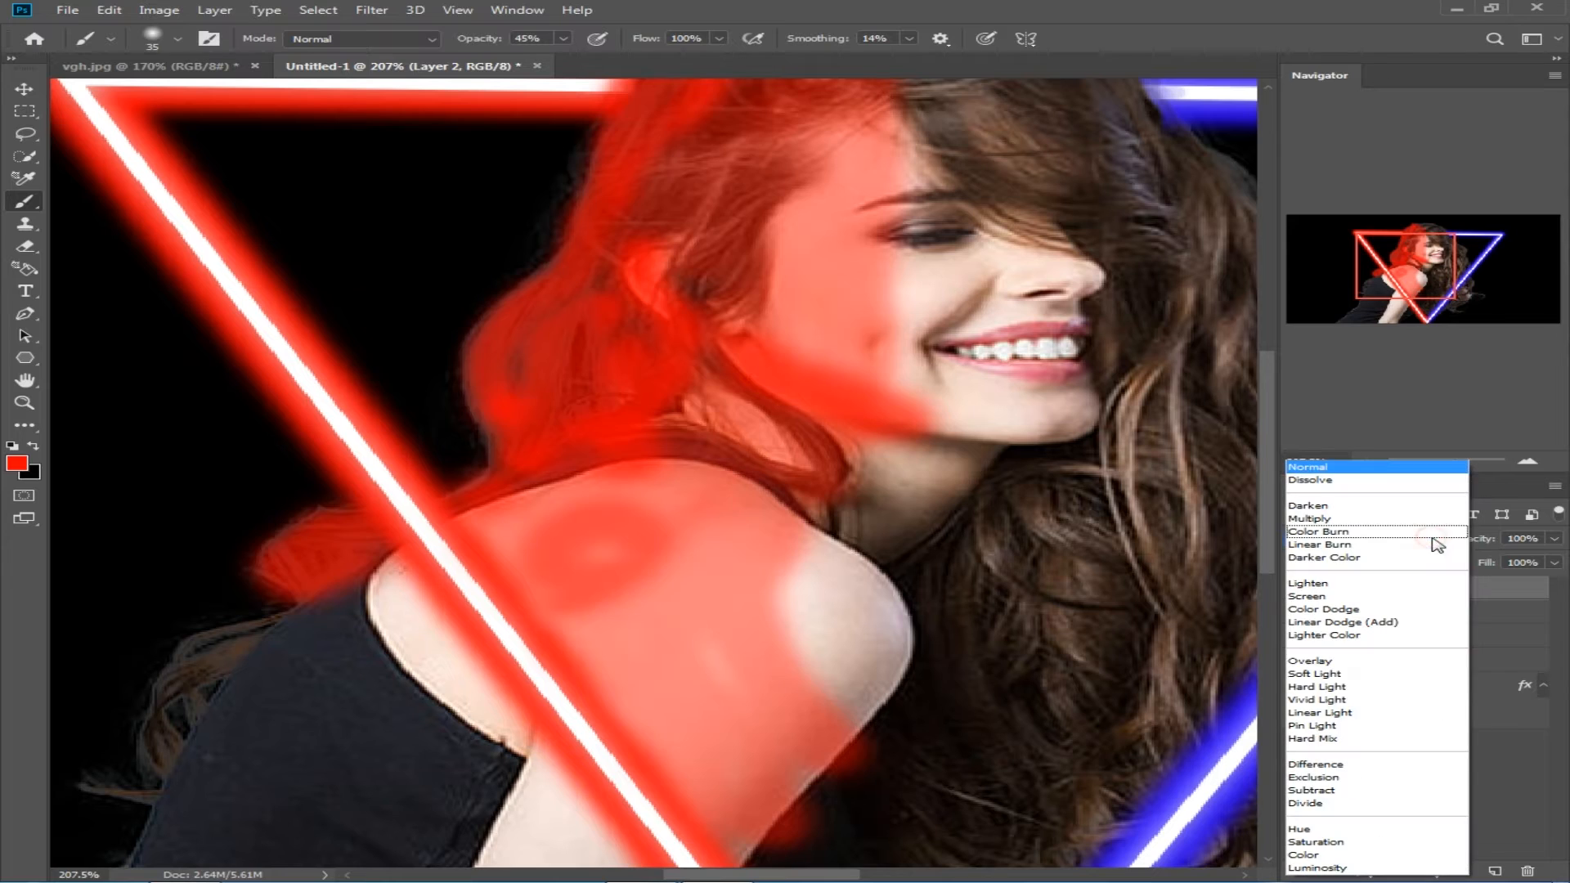
pyautogui.click(1322, 675)
pyautogui.scroll(5, 983, 474)
pyautogui.scroll(-1, 983, 474)
pyautogui.click(1437, 541)
pyautogui.click(1381, 674)
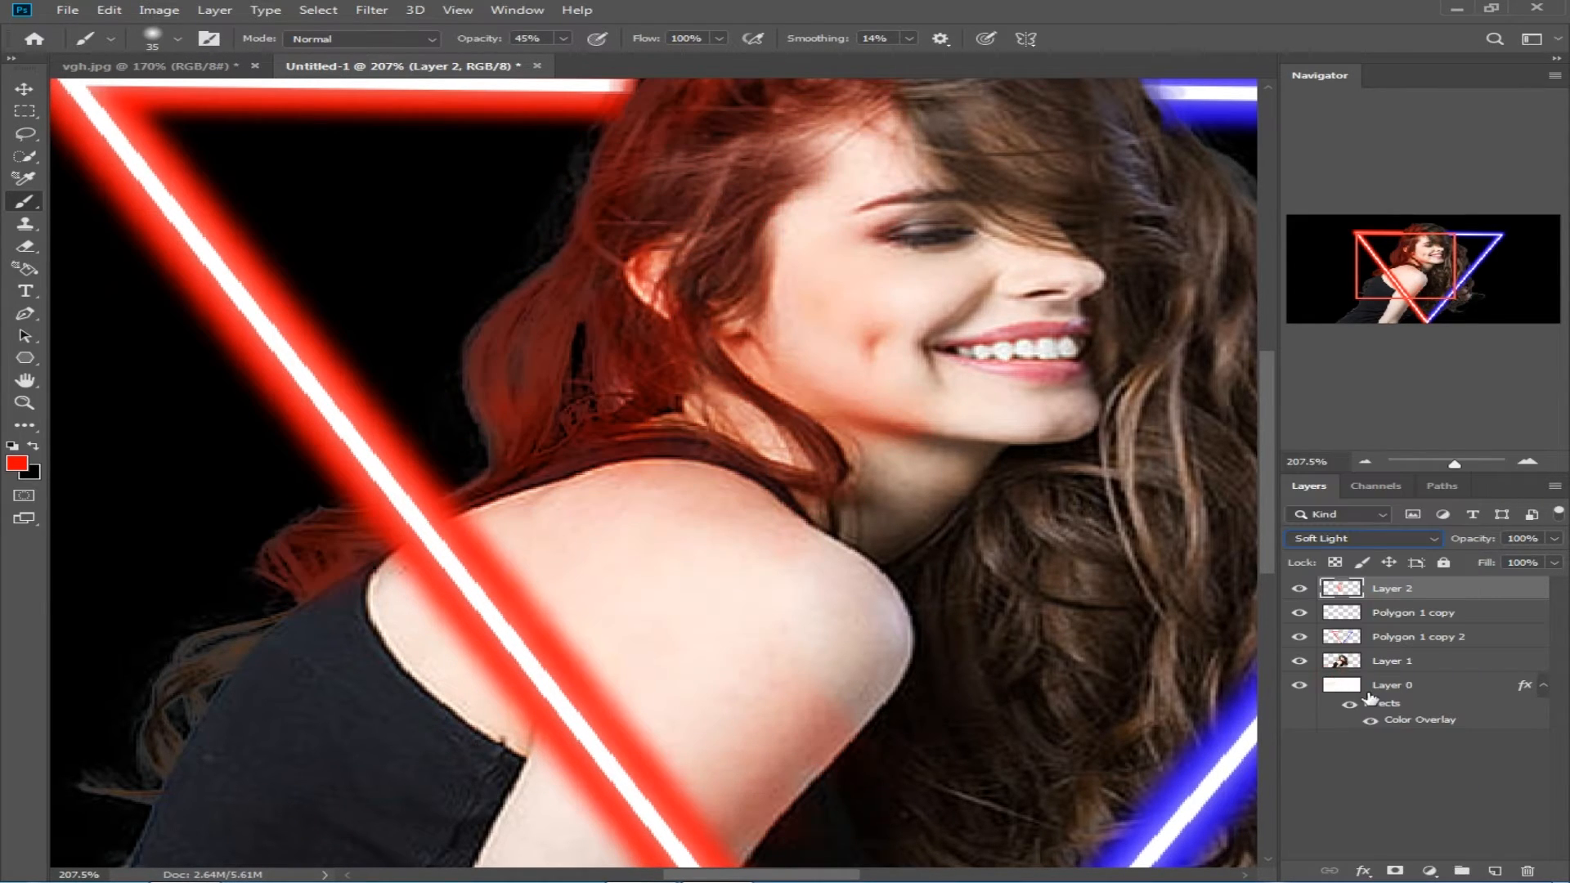
# Step: Add a new layer above Layer 2 and set the foreground color to blue 002aff
pyautogui.click(1495, 872)
pyautogui.scroll(-10, 992, 537)
pyautogui.scroll(9, 727, 303)
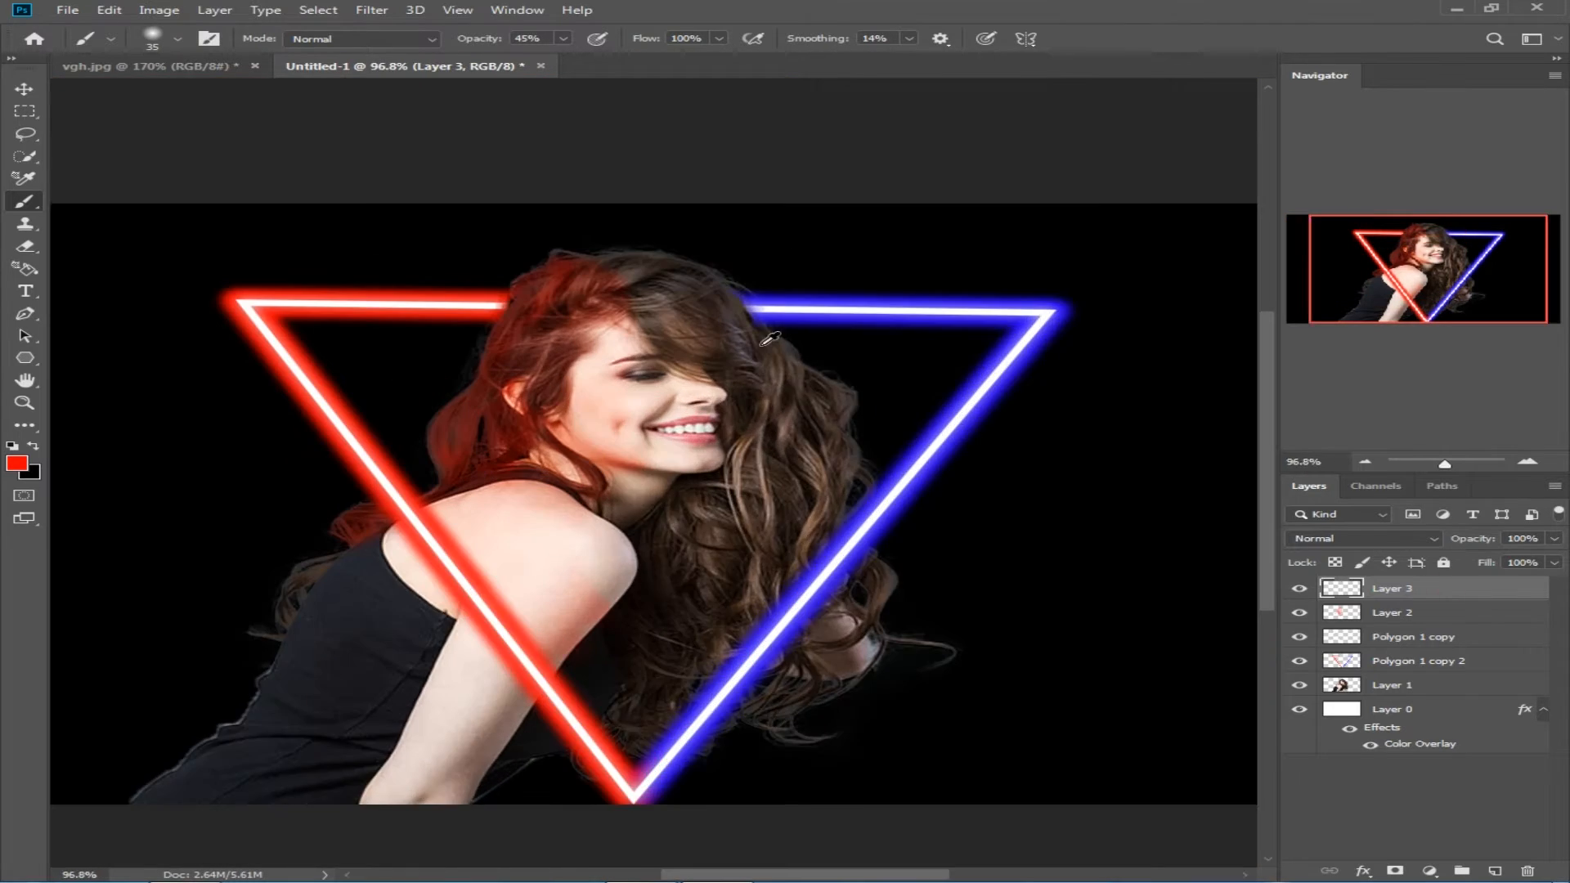
pyautogui.click(16, 463)
pyautogui.click(650, 187)
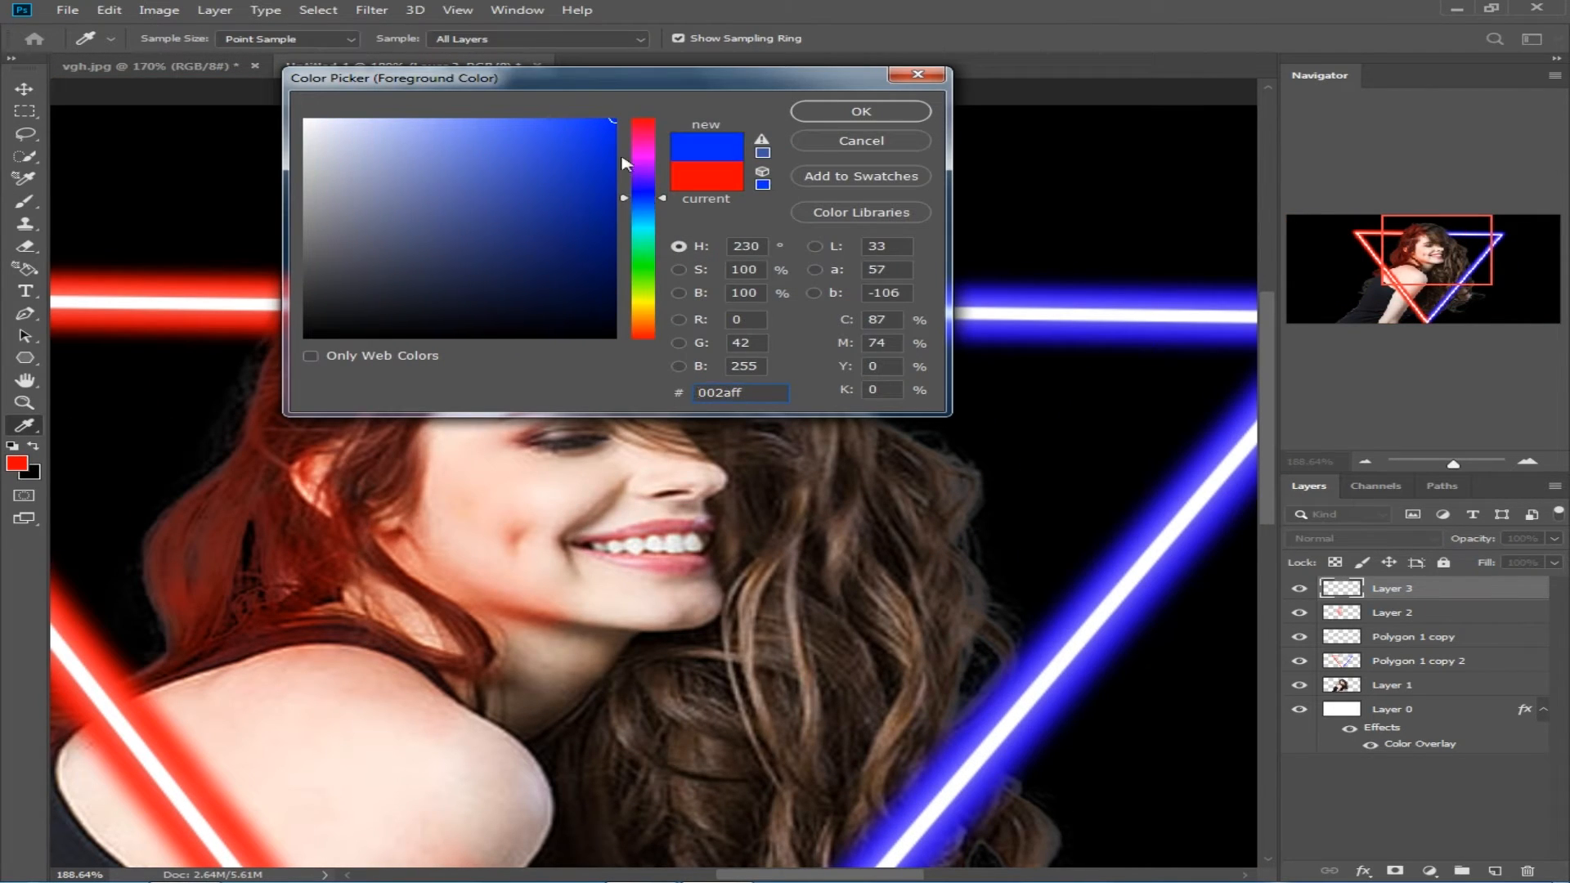
pyautogui.click(906, 109)
# Step: Paint blue at 100% opacity along the upper outer edge of the hair, with a more transparent band just inside it
pyautogui.write('100')
pyautogui.moveTo(746, 305)
pyautogui.mouseDown()
pyautogui.moveTo(692, 260)
pyautogui.moveTo(837, 421)
pyautogui.moveTo(963, 493)
pyautogui.mouseUp()
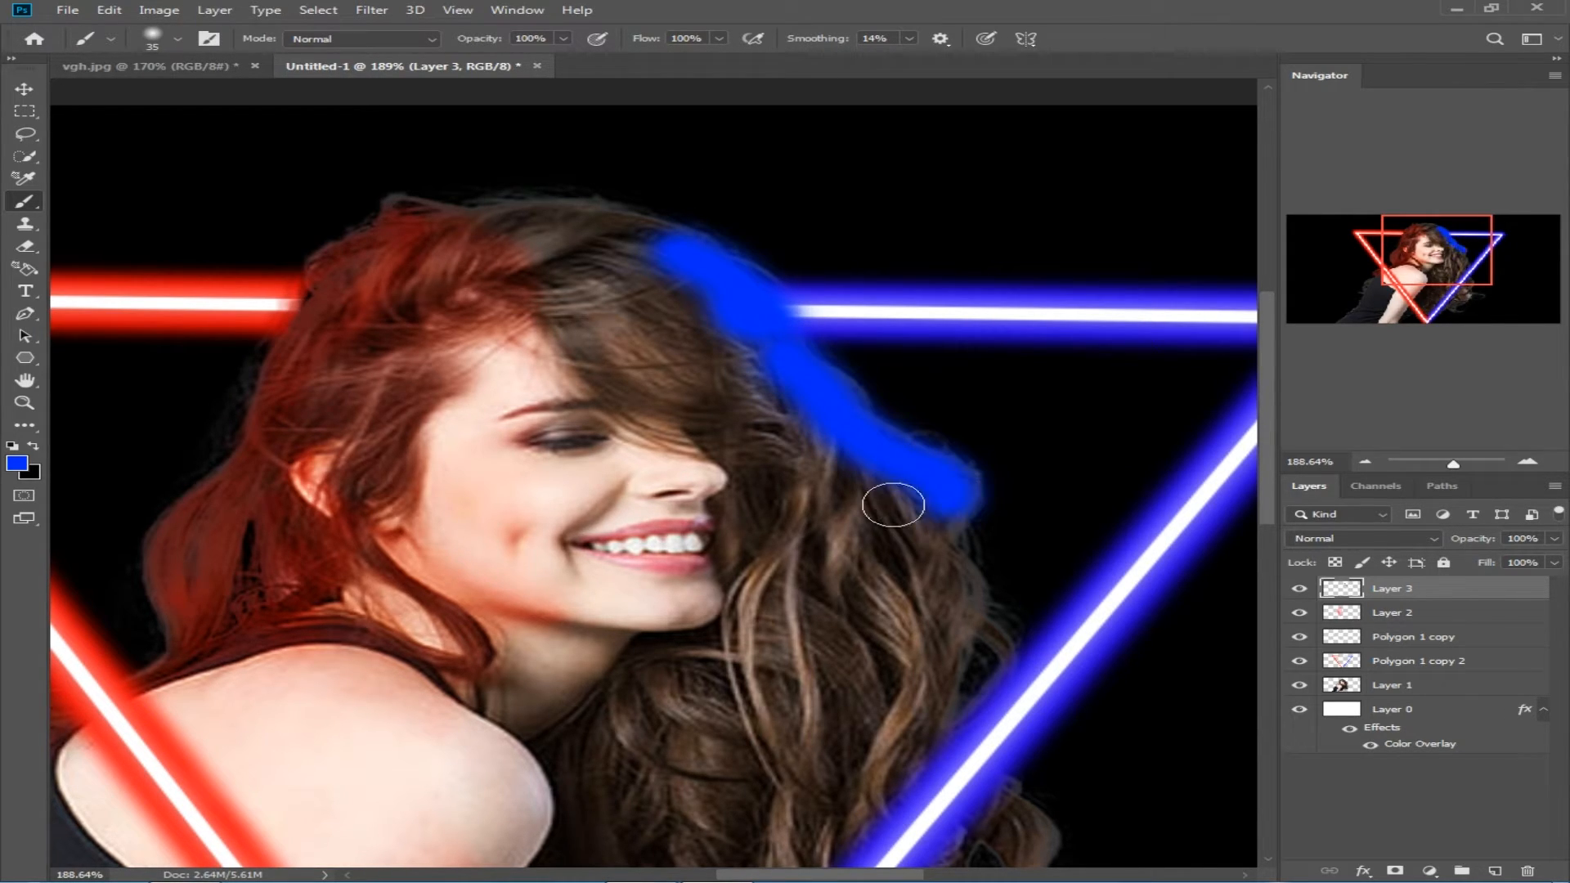
pyautogui.moveTo(637, 256); pyautogui.dragTo(904, 494)
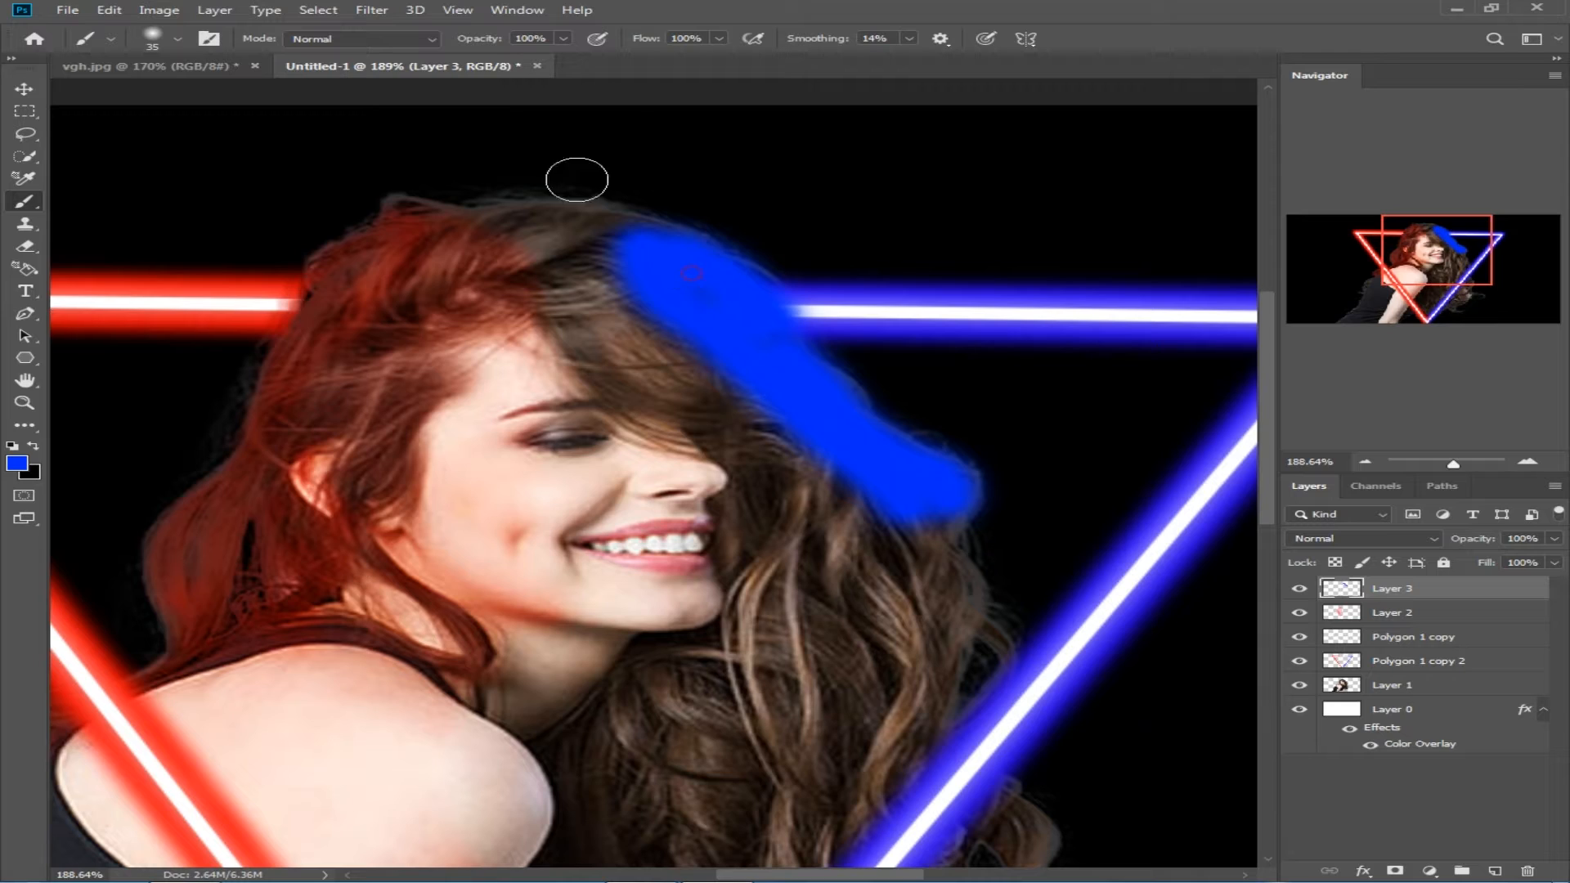
pyautogui.write('44')
pyautogui.press('Return')
pyautogui.moveTo(616, 237)
pyautogui.mouseDown()
pyautogui.moveTo(618, 290)
pyautogui.moveTo(587, 266)
pyautogui.moveTo(757, 444)
pyautogui.moveTo(757, 420)
pyautogui.moveTo(819, 466)
pyautogui.mouseUp()
# Step: Paint solid blue over the outer curls, down to the hair ends beyond the triangle's blue line
pyautogui.press('0')
pyautogui.moveTo(935, 519)
pyautogui.mouseDown()
pyautogui.moveTo(944, 599)
pyautogui.moveTo(978, 650)
pyautogui.moveTo(851, 817)
pyautogui.mouseUp()
pyautogui.scroll(-5, 907, 458)
pyautogui.scroll(-1, 870, 451)
pyautogui.moveTo(1014, 409)
pyautogui.mouseDown()
pyautogui.moveTo(1028, 493)
pyautogui.moveTo(989, 458)
pyautogui.moveTo(840, 630)
pyautogui.moveTo(966, 530)
pyautogui.moveTo(878, 569)
pyautogui.moveTo(774, 716)
pyautogui.moveTo(765, 701)
pyautogui.moveTo(842, 750)
pyautogui.moveTo(998, 590)
pyautogui.moveTo(944, 654)
pyautogui.moveTo(978, 568)
pyautogui.moveTo(1018, 564)
pyautogui.mouseUp()
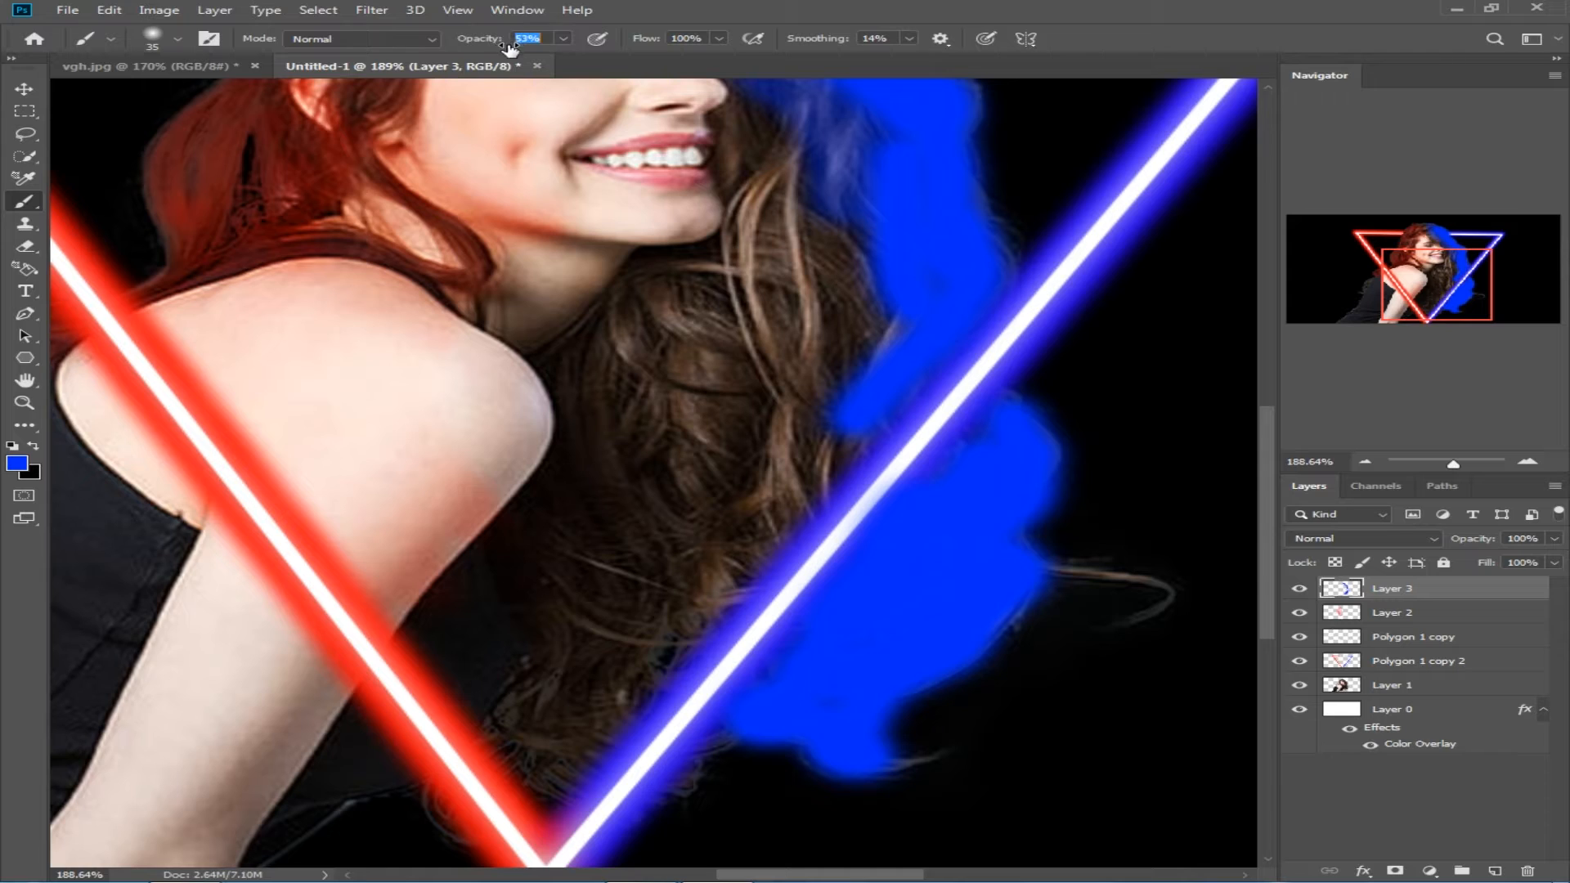
# Step: Brush blue at 53% opacity over the inner curls, the fringe and the blue side of the face
pyautogui.moveTo(834, 243)
pyautogui.mouseDown()
pyautogui.moveTo(815, 448)
pyautogui.moveTo(837, 400)
pyautogui.moveTo(848, 407)
pyautogui.moveTo(738, 326)
pyautogui.moveTo(750, 385)
pyautogui.moveTo(782, 117)
pyautogui.moveTo(709, 153)
pyautogui.moveTo(642, 302)
pyautogui.moveTo(648, 247)
pyautogui.moveTo(738, 306)
pyautogui.moveTo(700, 486)
pyautogui.moveTo(720, 574)
pyautogui.moveTo(778, 496)
pyautogui.moveTo(638, 685)
pyautogui.moveTo(804, 456)
pyautogui.mouseUp()
pyautogui.moveTo(635, 561)
pyautogui.mouseDown()
pyautogui.moveTo(560, 770)
pyautogui.moveTo(619, 690)
pyautogui.moveTo(573, 557)
pyautogui.moveTo(599, 342)
pyautogui.mouseUp()
pyautogui.scroll(2, 617, 316)
pyautogui.moveTo(677, 286)
pyautogui.mouseDown()
pyautogui.moveTo(692, 315)
pyautogui.moveTo(681, 276)
pyautogui.moveTo(568, 188)
pyautogui.moveTo(652, 352)
pyautogui.mouseUp()
# Step: Try the Lighten blend mode on Layer 3, and set it to Soft Light instead
pyautogui.click(1362, 538)
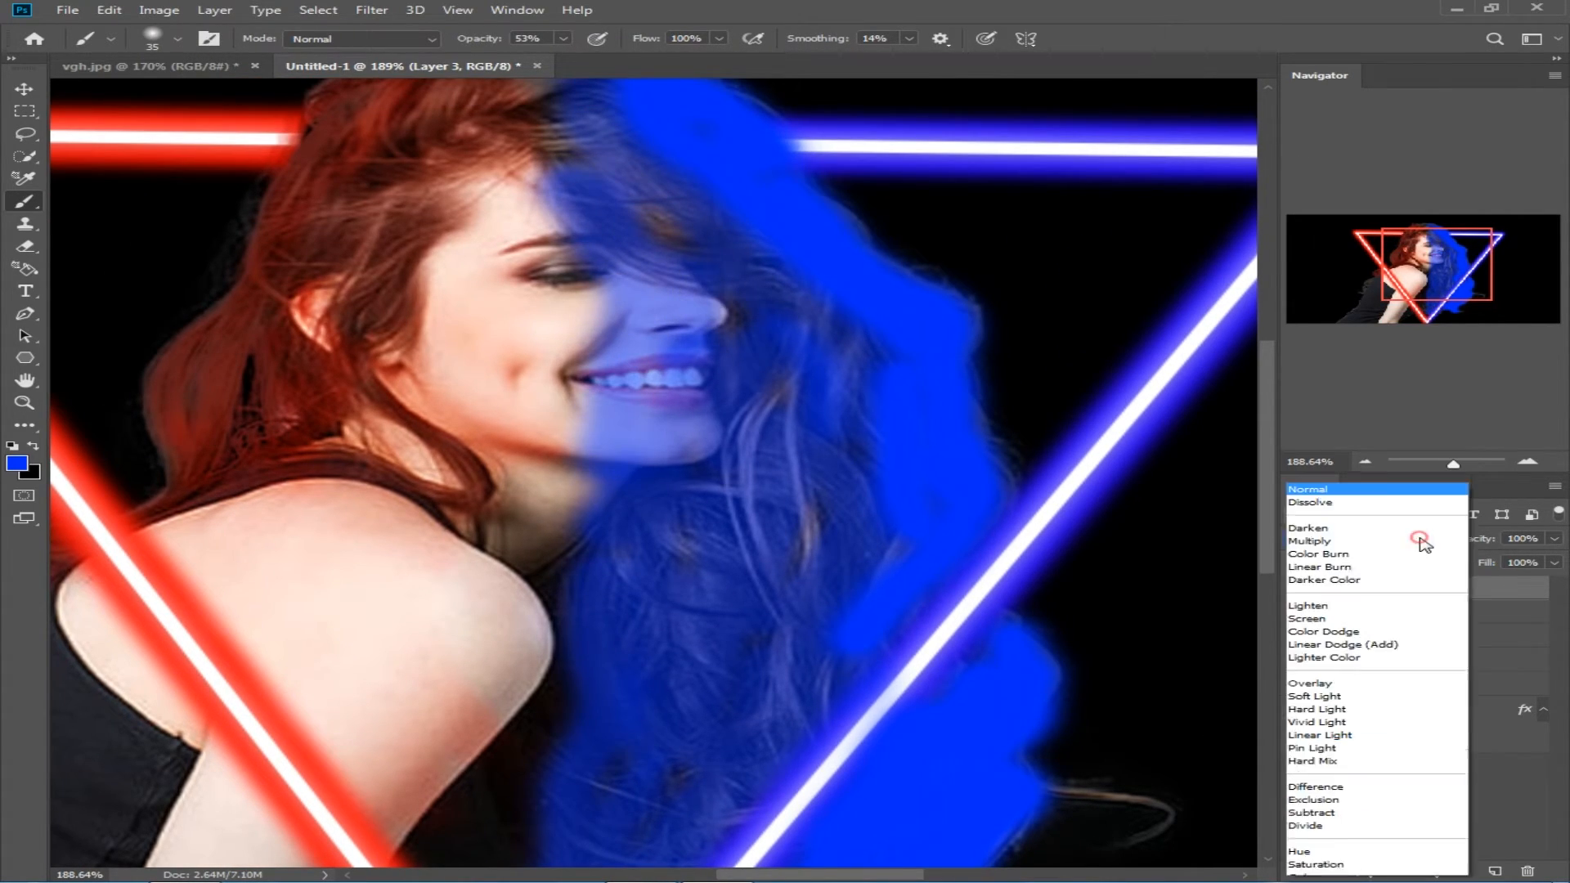
pyautogui.click(1364, 674)
pyautogui.scroll(2, 1025, 405)
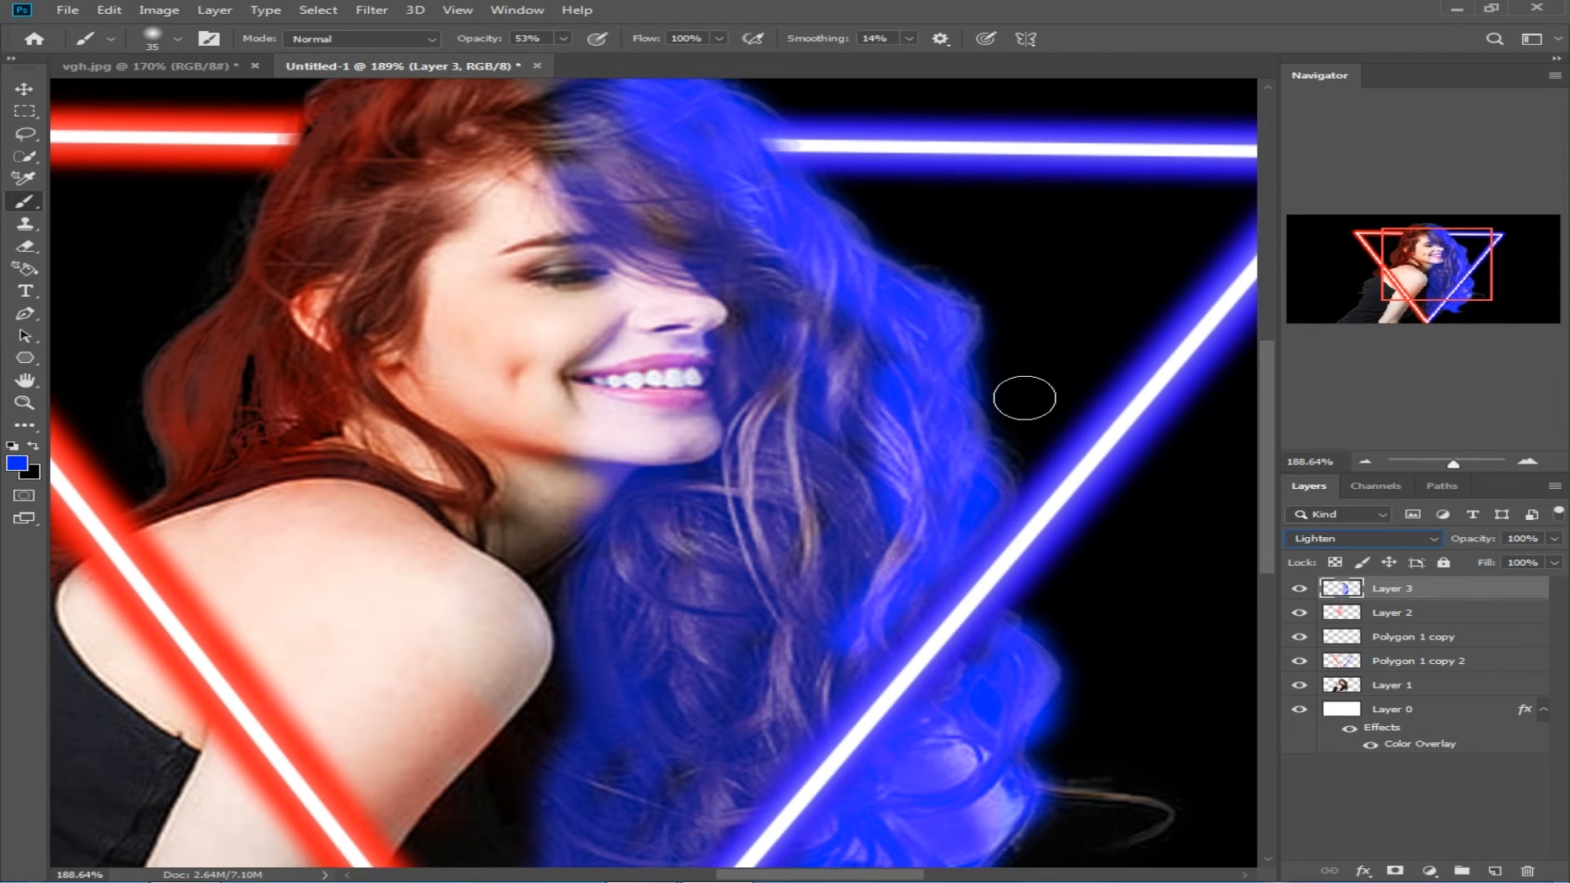
pyautogui.click(1433, 538)
pyautogui.click(1364, 676)
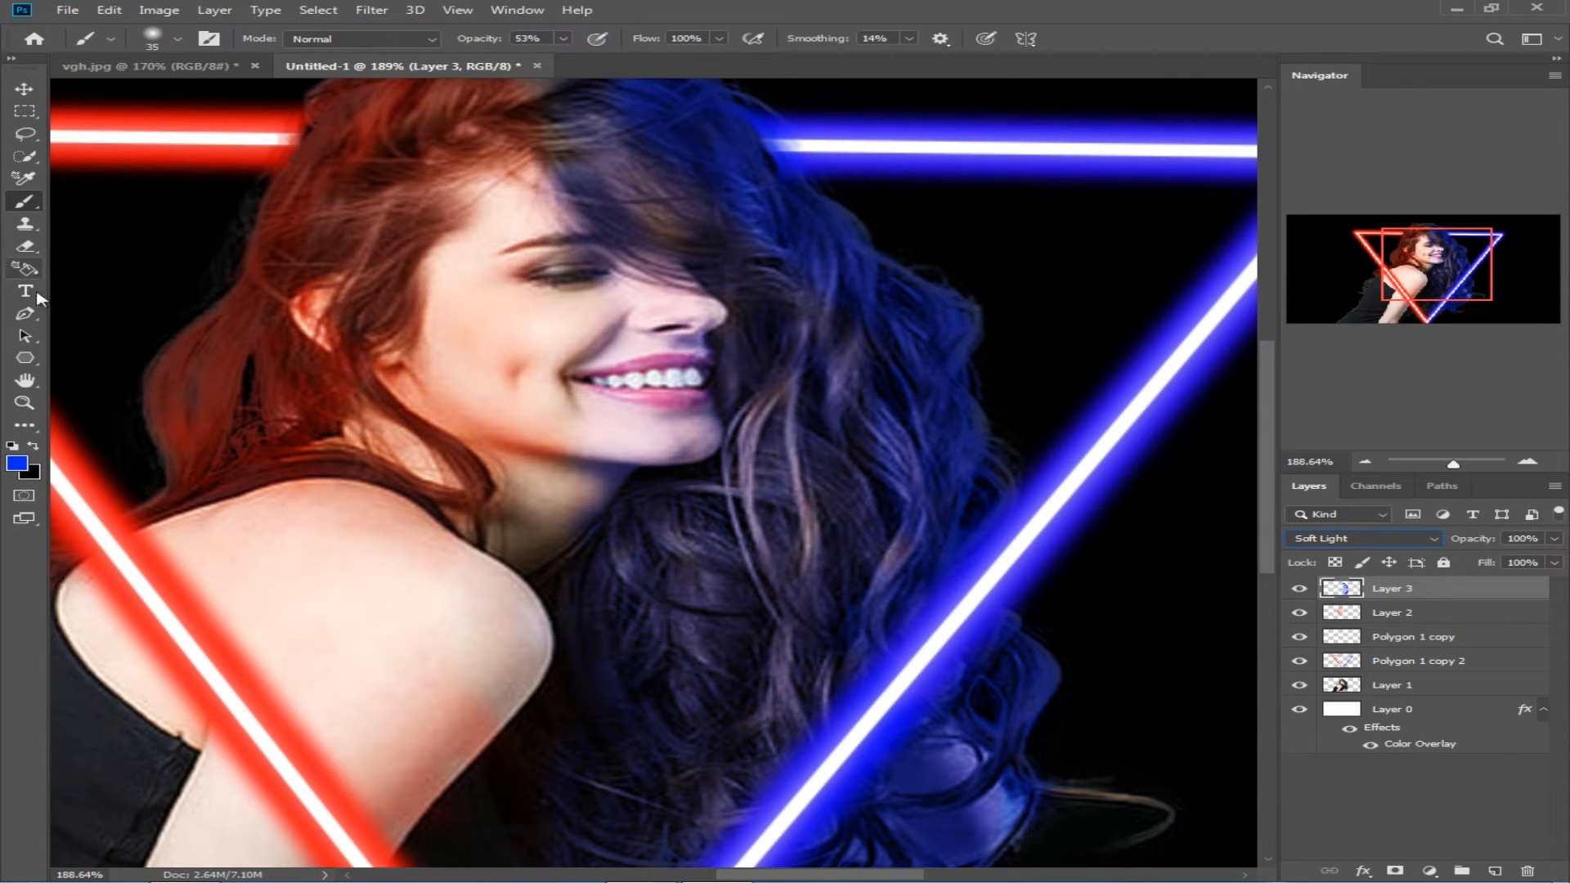
# Step: Lightly erase blue from the face with a 35 px eraser at 32% opacity, and brush blue at 25% opacity over the fringe
pyautogui.click(26, 247)
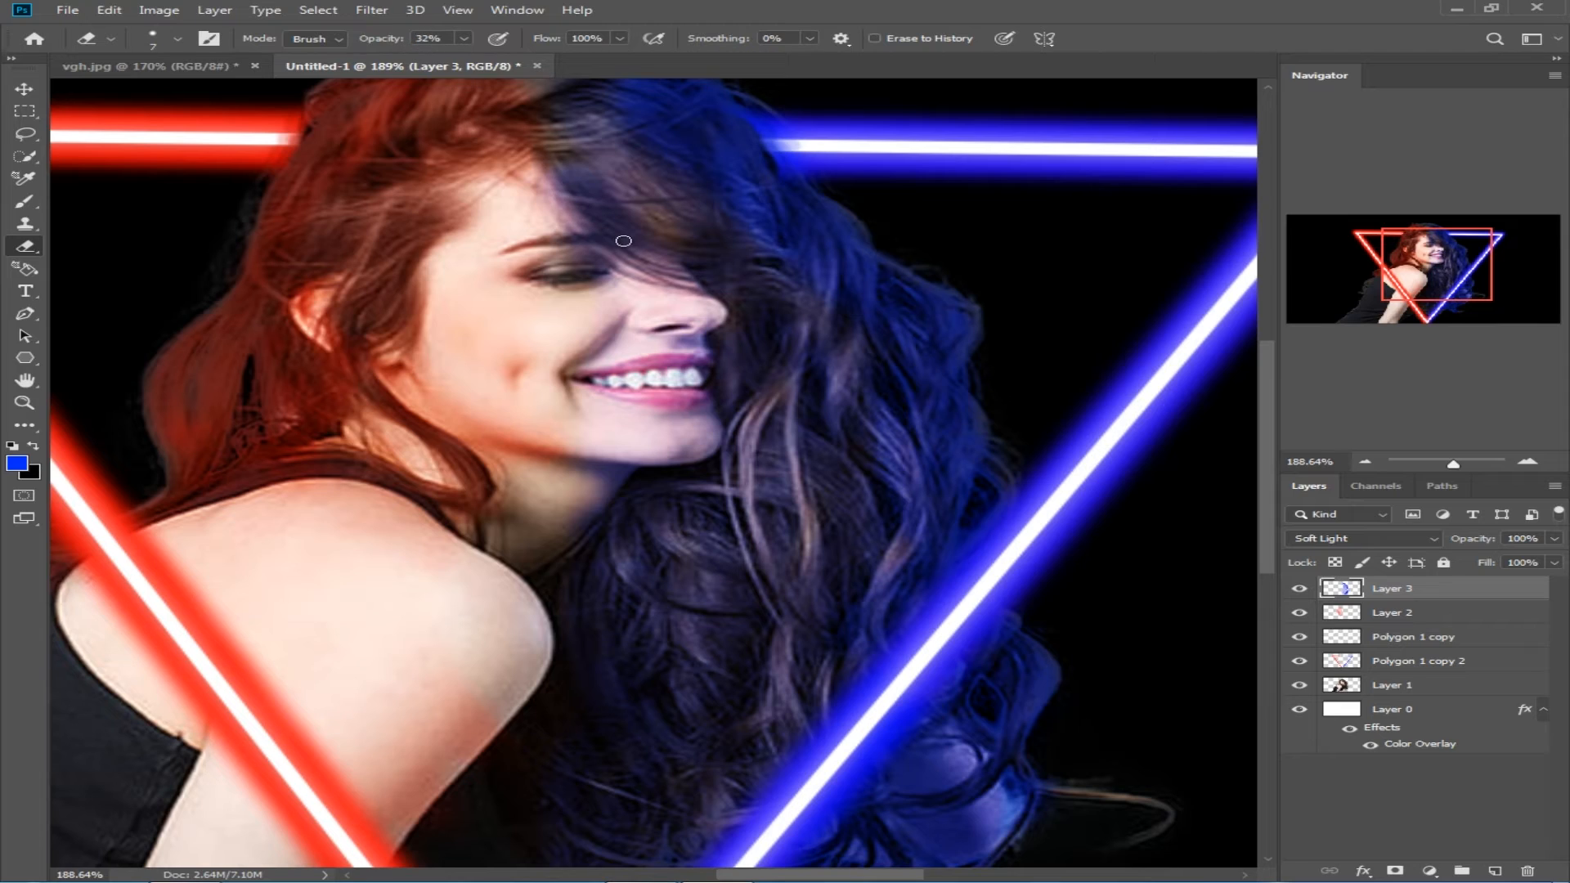
pyautogui.press(']')
pyautogui.press(']')
pyautogui.press(']')
pyautogui.press(']')
pyautogui.press(']')
pyautogui.press(']')
pyautogui.scroll(2, 633, 266)
pyautogui.scroll(2, 633, 266)
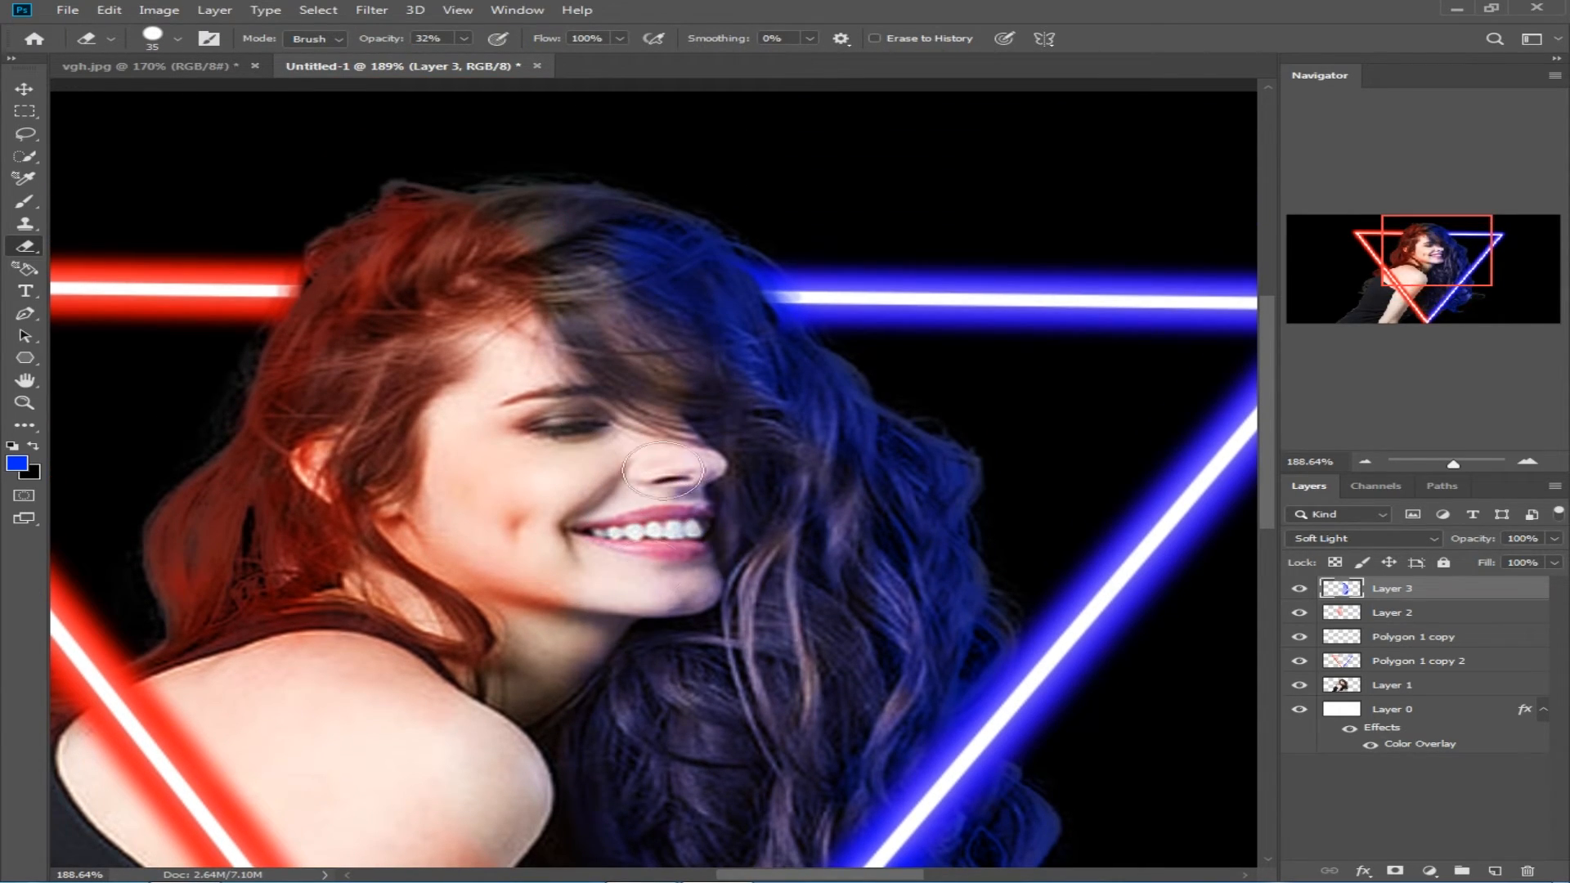
pyautogui.press('b')
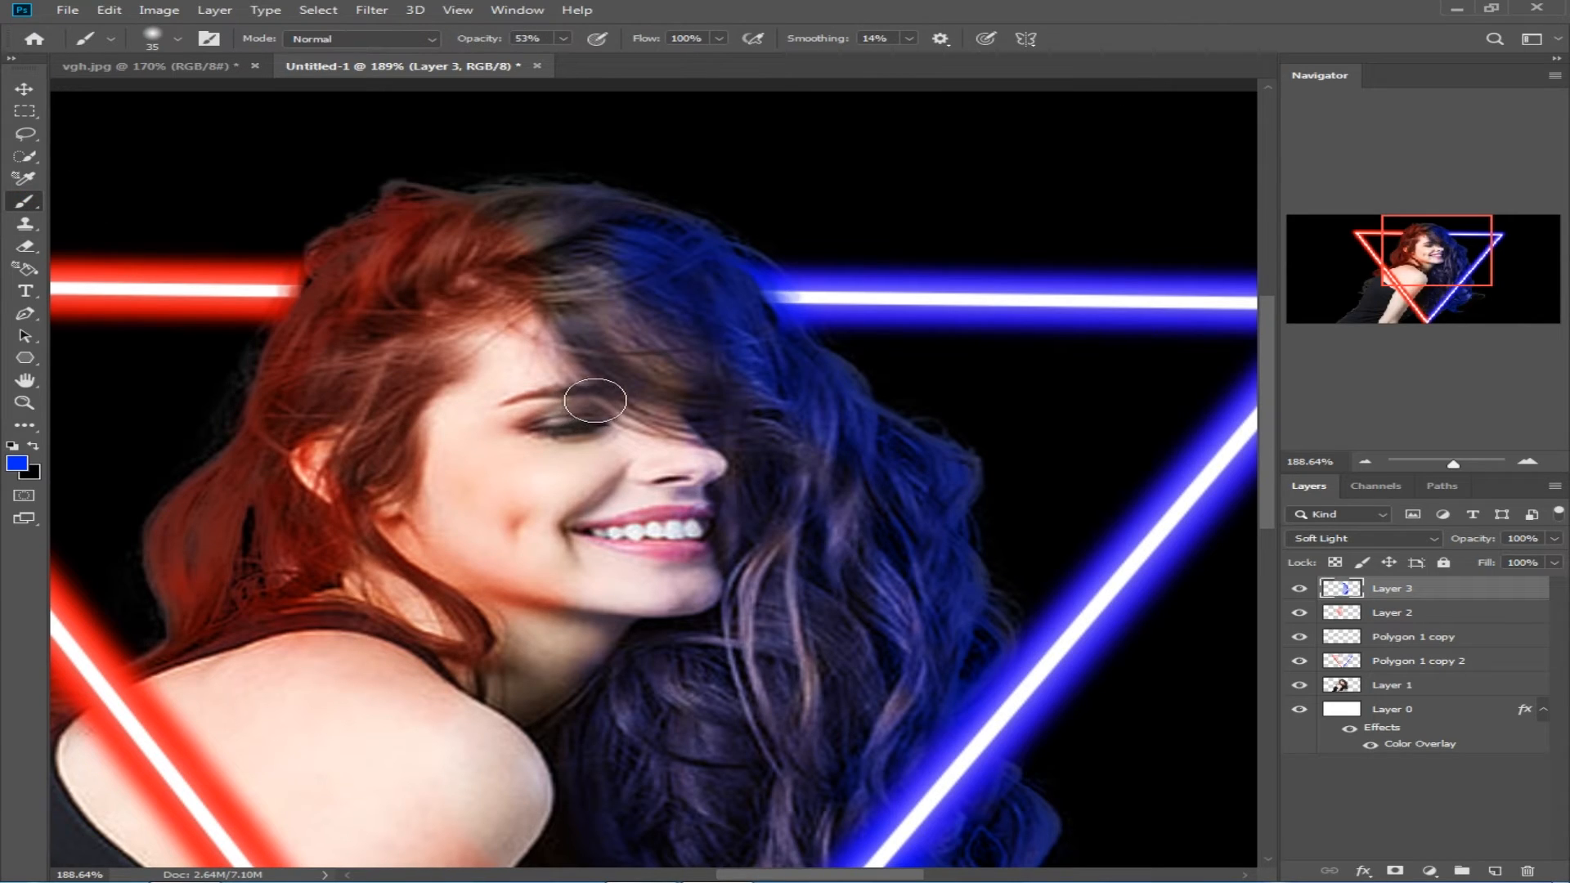
pyautogui.moveTo(488, 43); pyautogui.dragTo(465, 43)
# Step: Select Layer 2, switch the foreground color to a pinkish red, and brush it at 25% opacity over the loose hair behind the back
pyautogui.click(1394, 613)
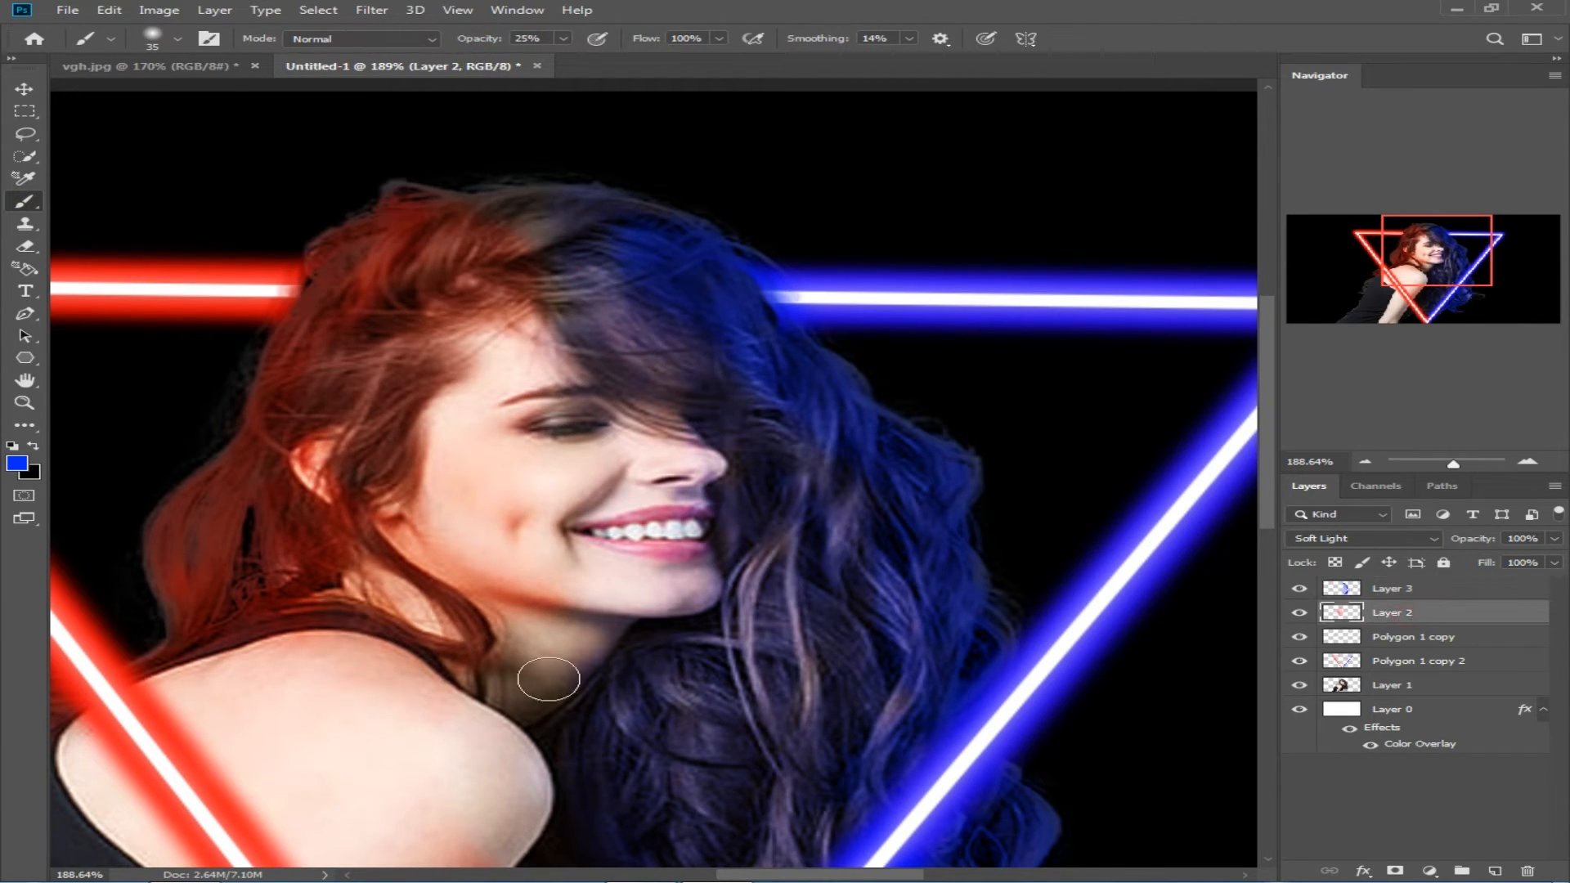
pyautogui.click(16, 464)
pyautogui.click(644, 128)
pyautogui.click(827, 112)
pyautogui.scroll(-3, 387, 449)
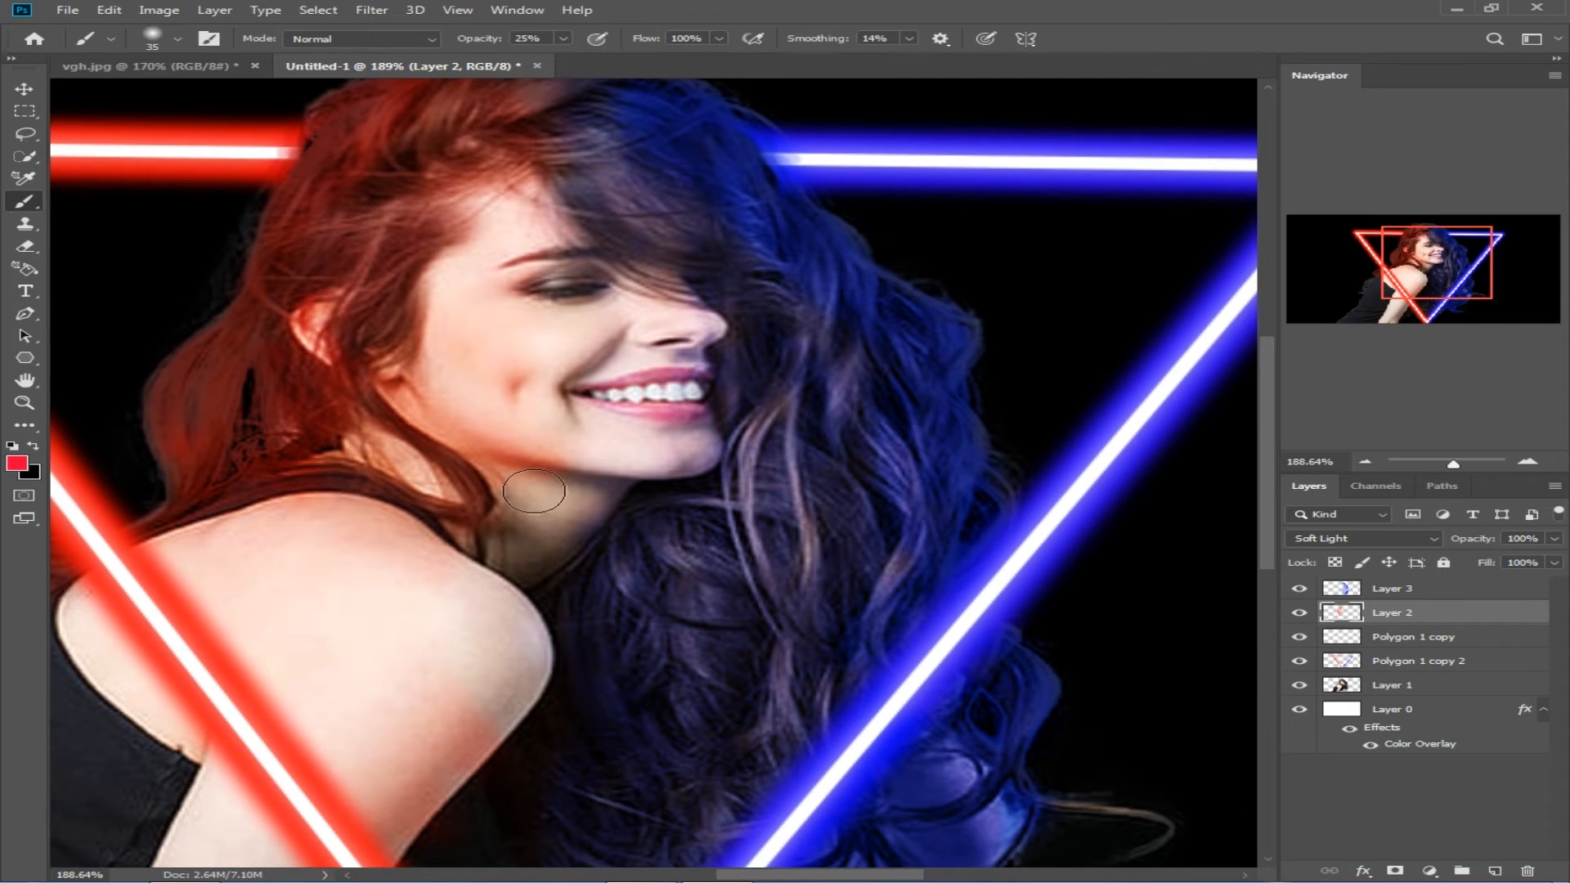
pyautogui.scroll(-6, 269, 278)
pyautogui.scroll(-2, 270, 342)
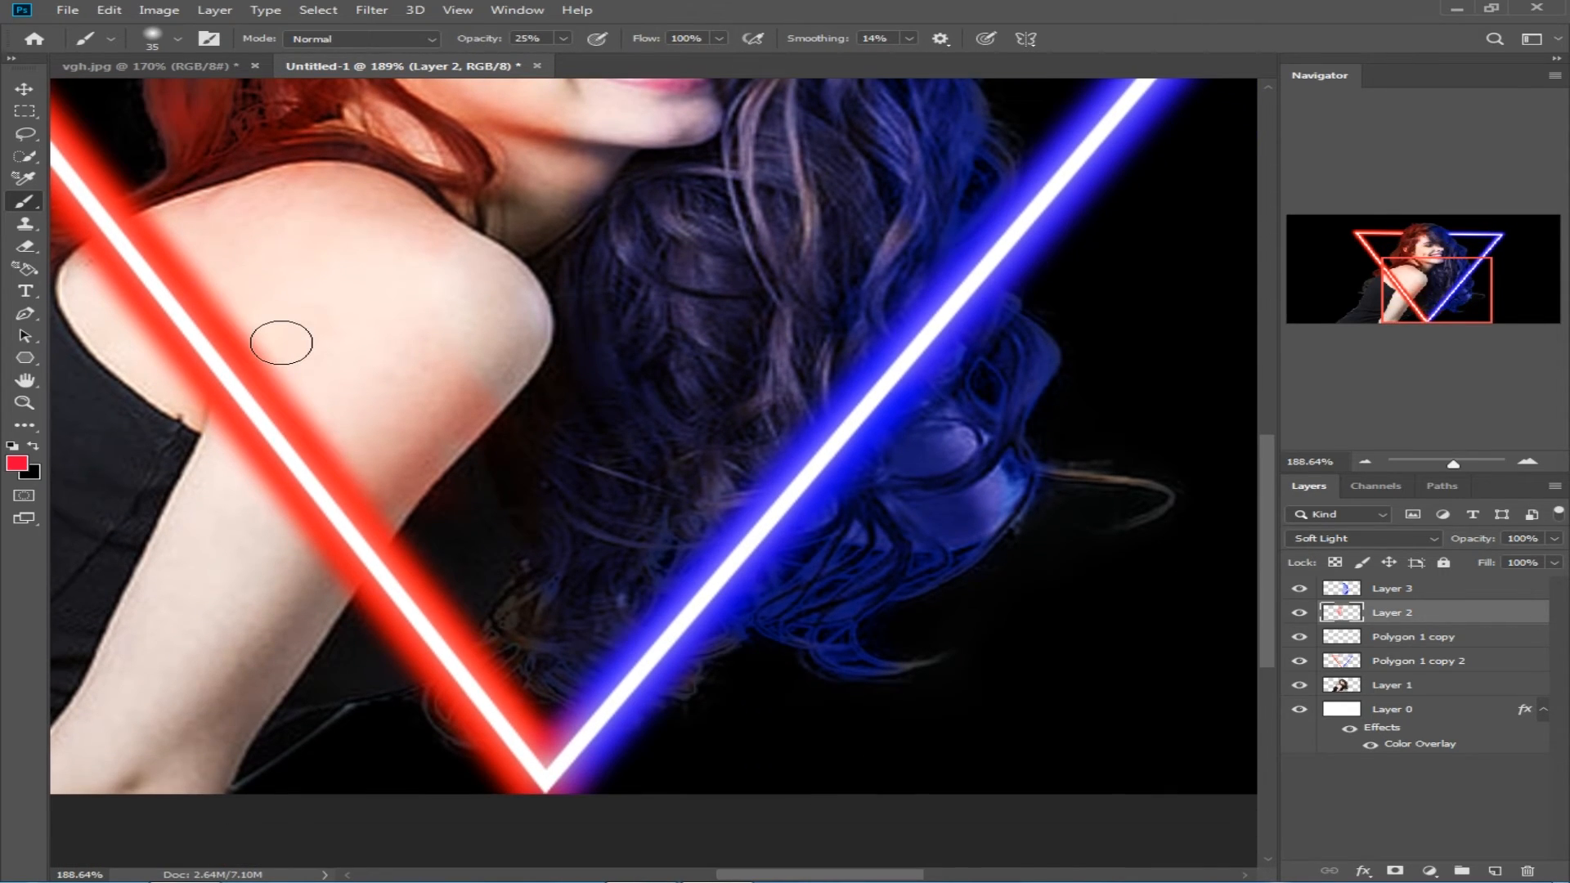
pyautogui.scroll(-7, 281, 342)
pyautogui.scroll(7, 447, 514)
pyautogui.moveTo(382, 528)
pyautogui.mouseDown()
pyautogui.moveTo(291, 641)
pyautogui.moveTo(319, 621)
pyautogui.mouseUp()
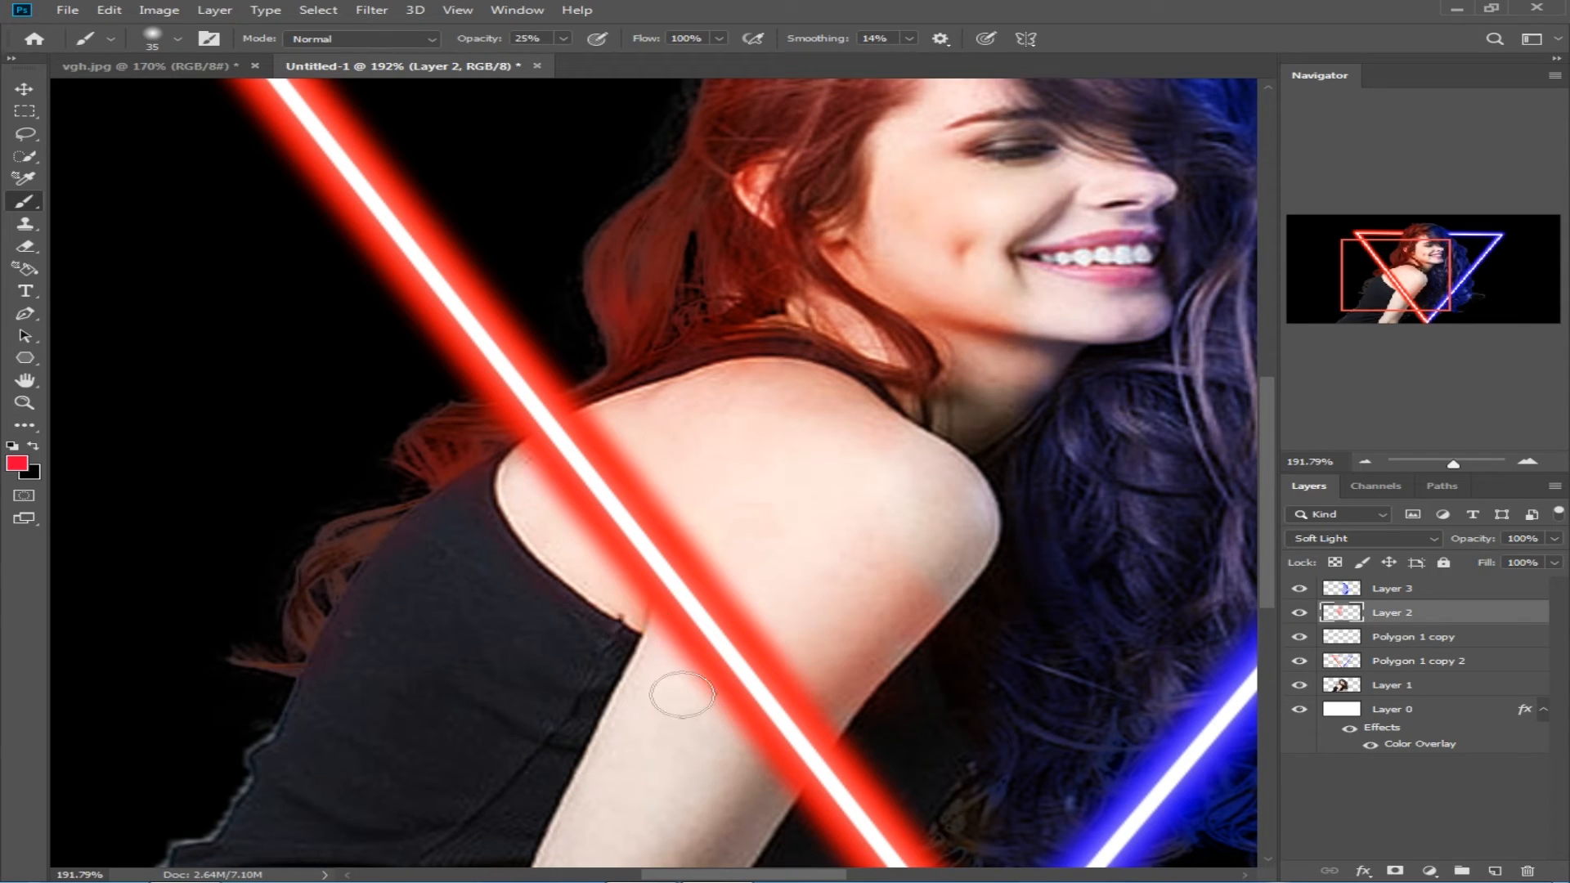
# Step: Tint the upper part of the black top and the hair at the crown with faint red
pyautogui.scroll(-3, 617, 553)
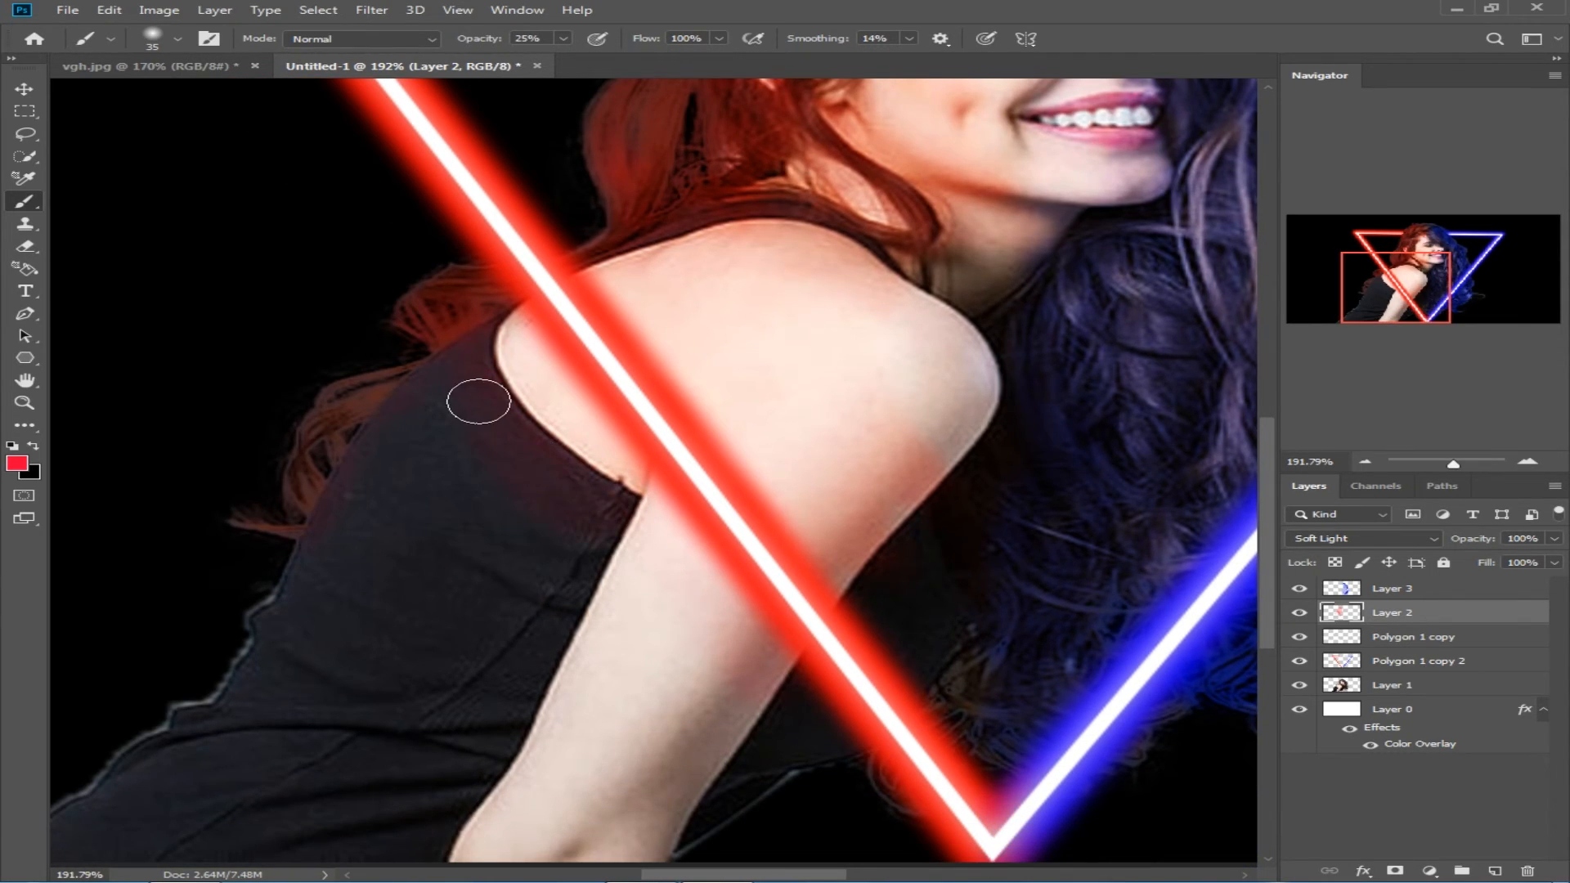
pyautogui.scroll(-3, 478, 402)
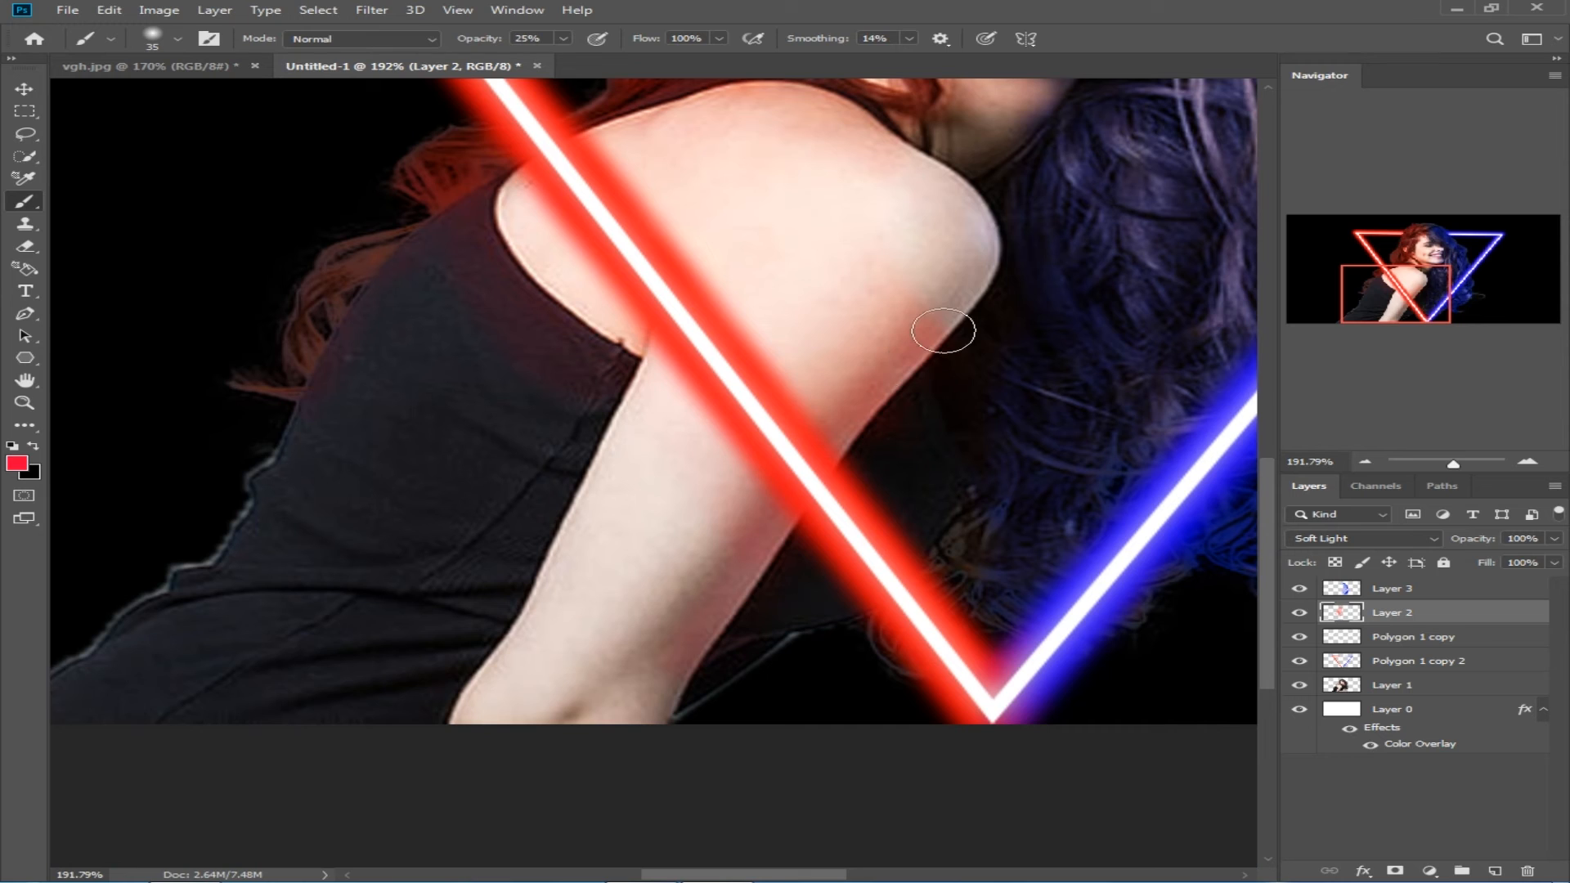
pyautogui.scroll(8, 917, 156)
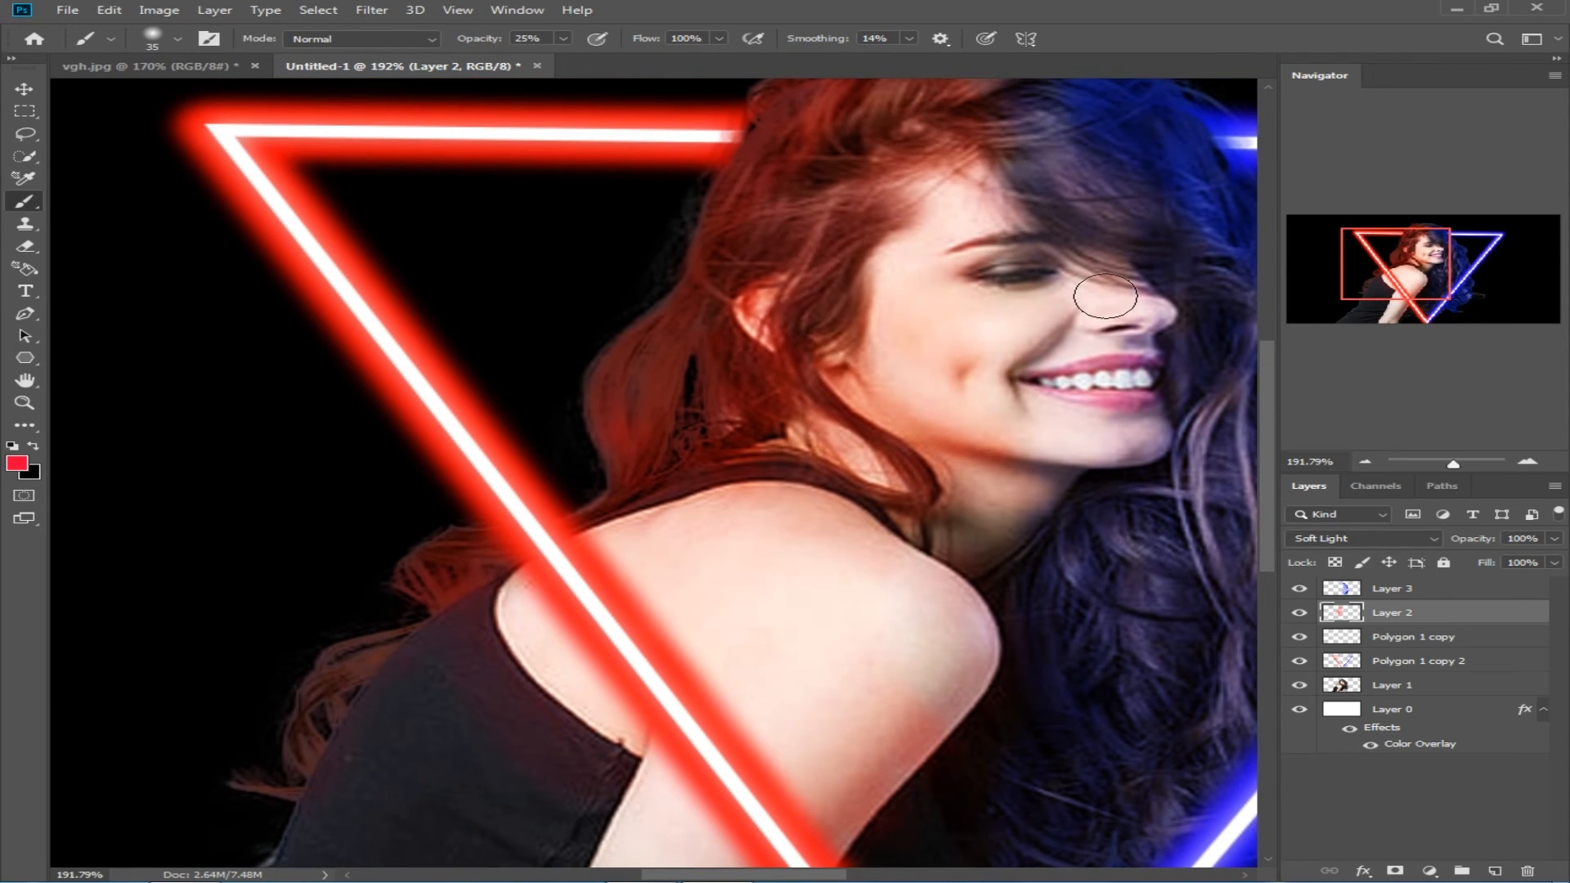
pyautogui.scroll(3, 940, 201)
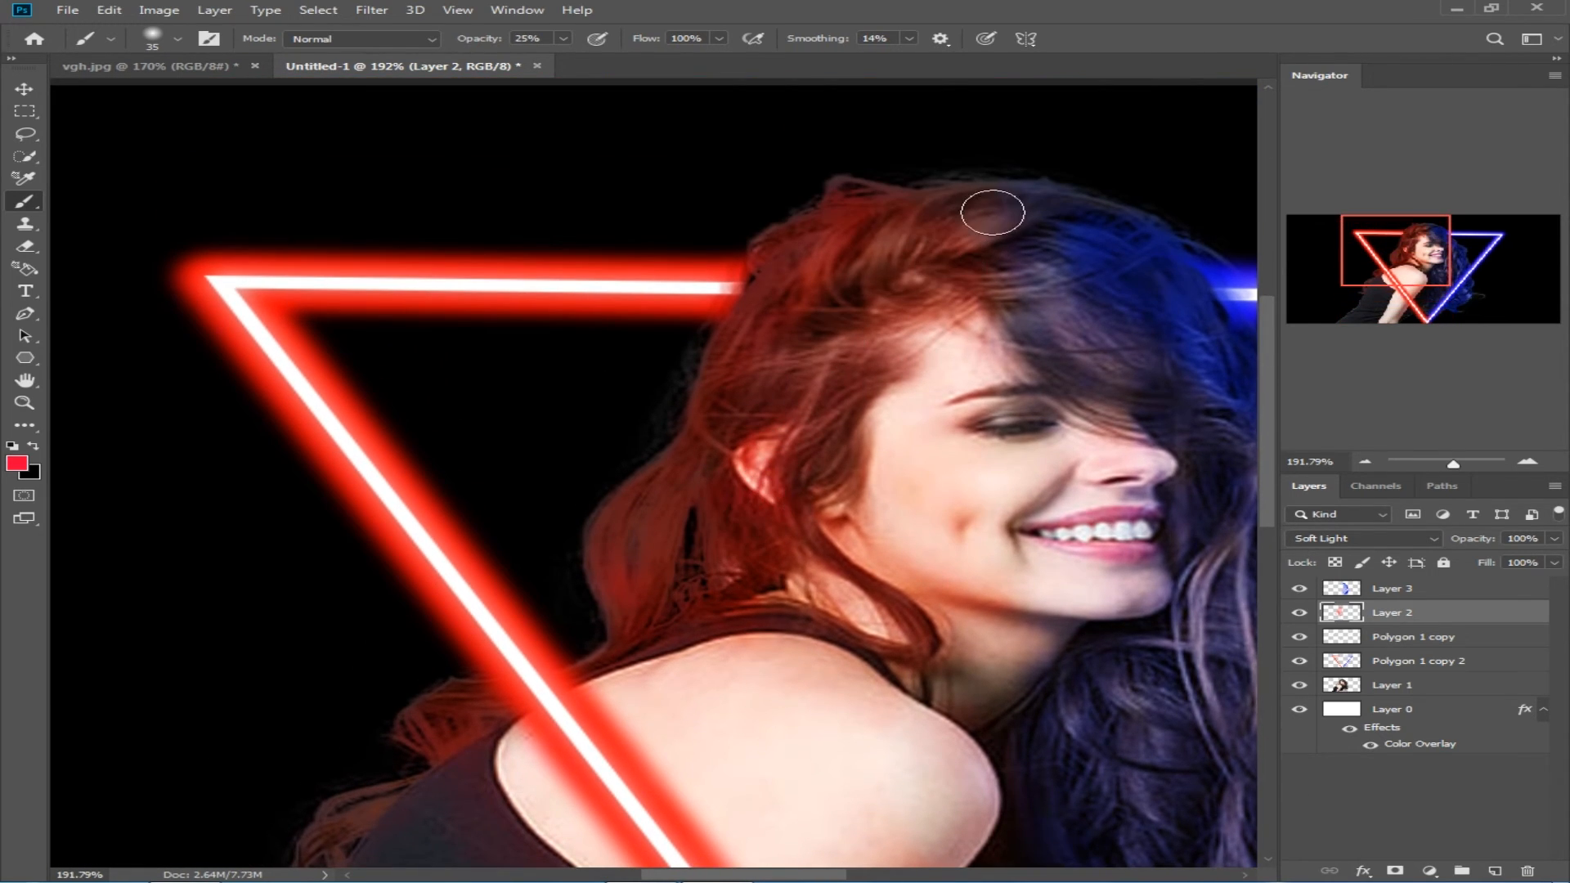
# Step: Select Layer 3, switch the foreground color back to a saturated blue, and touch up the blue light at 25% opacity
pyautogui.click(1423, 589)
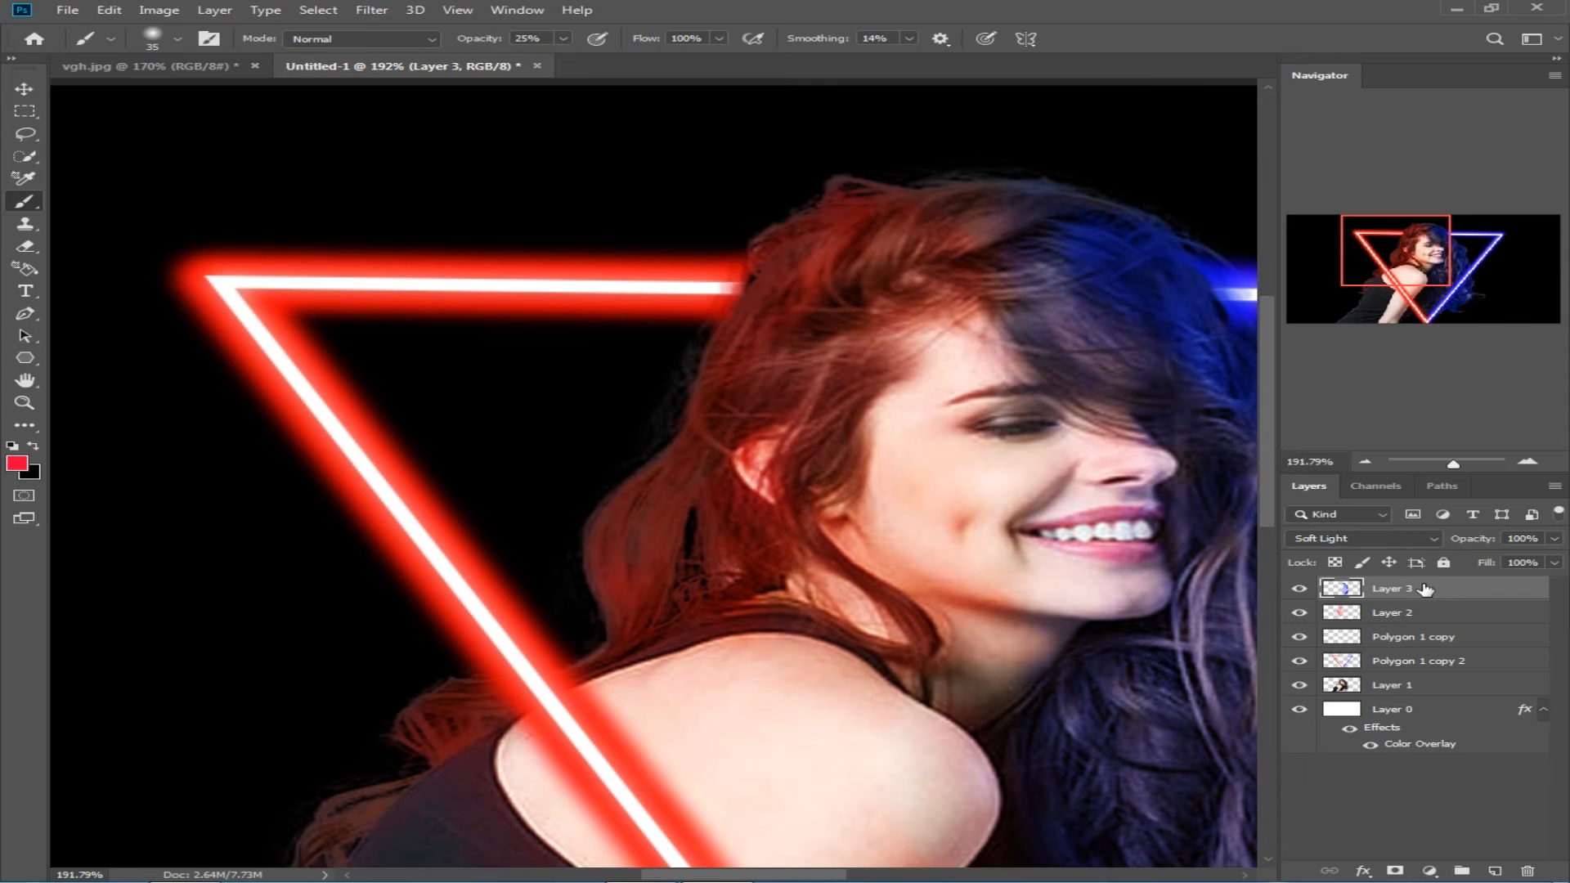
pyautogui.click(16, 464)
pyautogui.click(650, 165)
pyautogui.click(609, 128)
pyautogui.click(851, 116)
pyautogui.scroll(-10, 727, 548)
pyautogui.scroll(5, 720, 523)
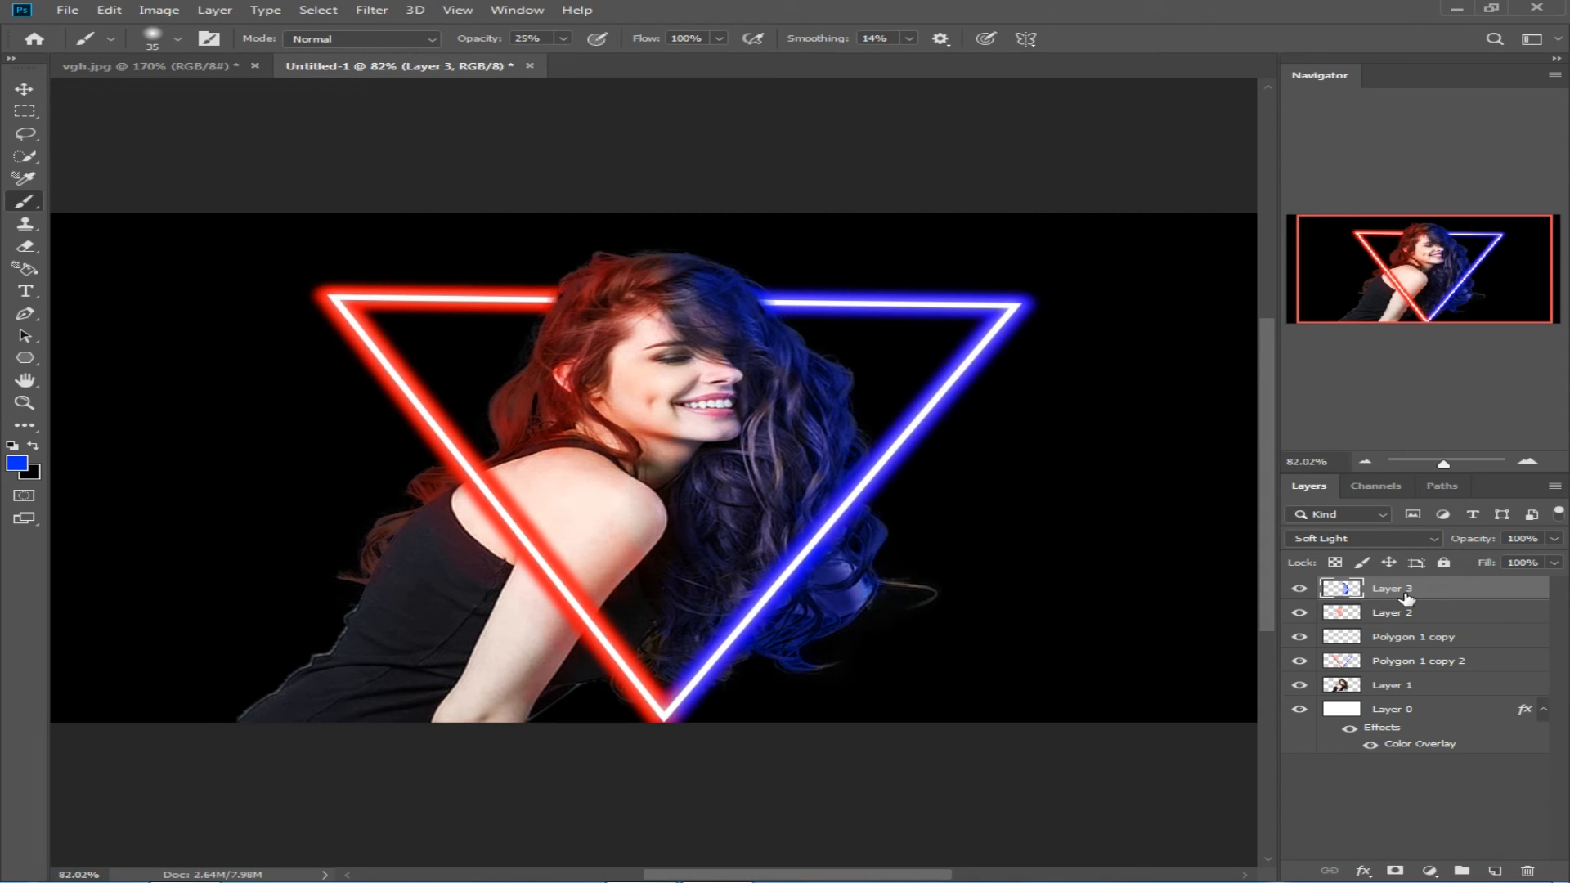
# Step: Select all layers from Layer 3 down to Layer 0 and merge them into one
pyautogui.keyDown('shift'); pyautogui.click(1422, 711); pyautogui.keyUp('shift')
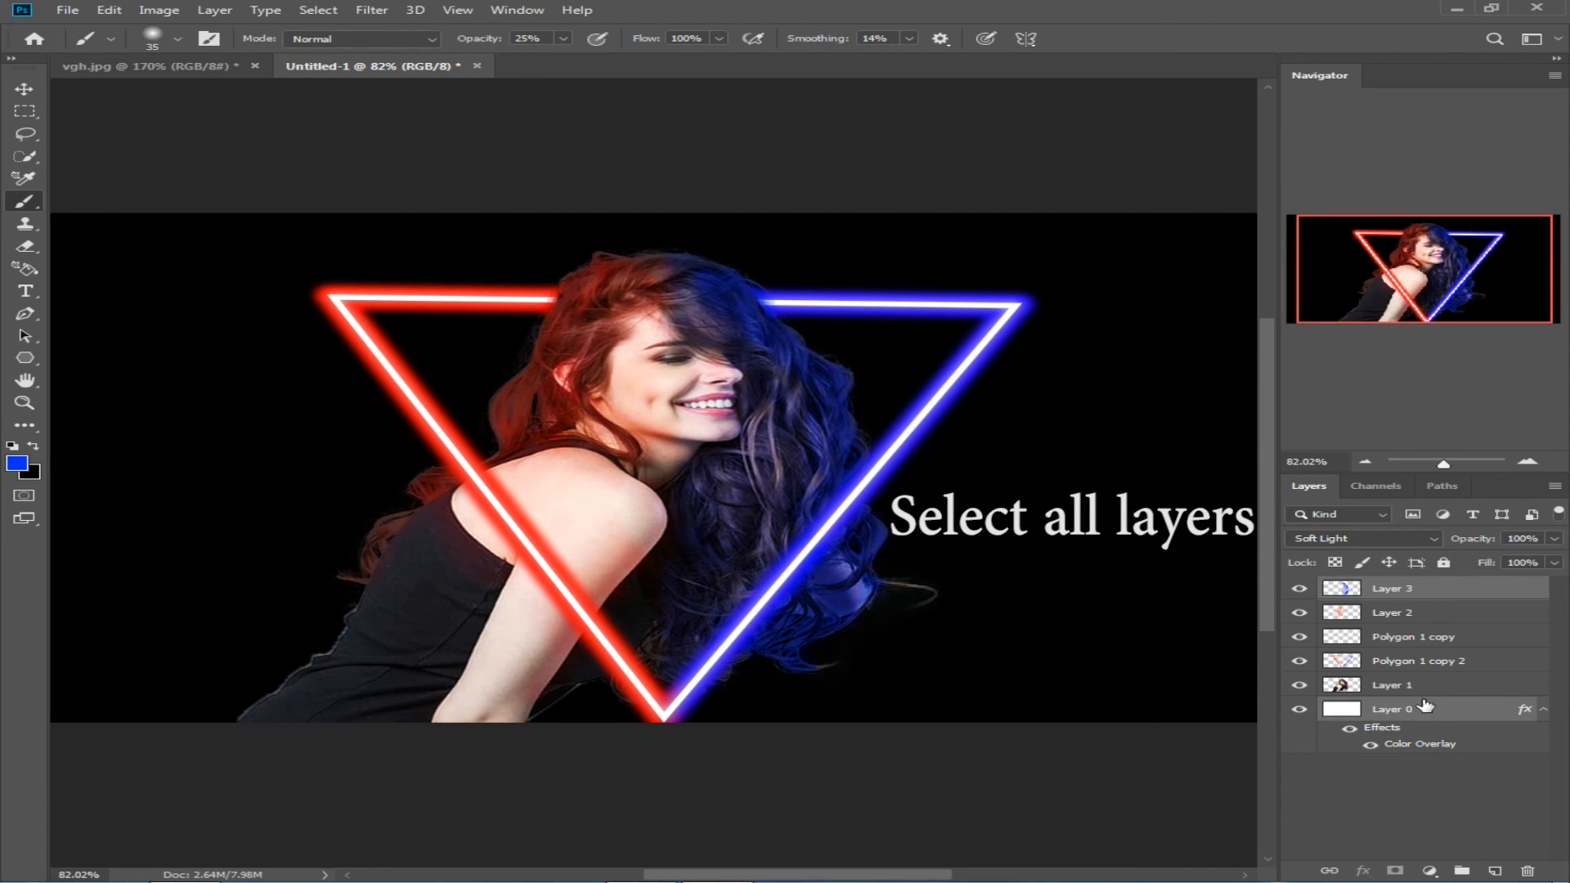
pyautogui.keyDown('shift'); pyautogui.click(1429, 589); pyautogui.keyUp('shift')
pyautogui.hotkey('ctrl', 'e')
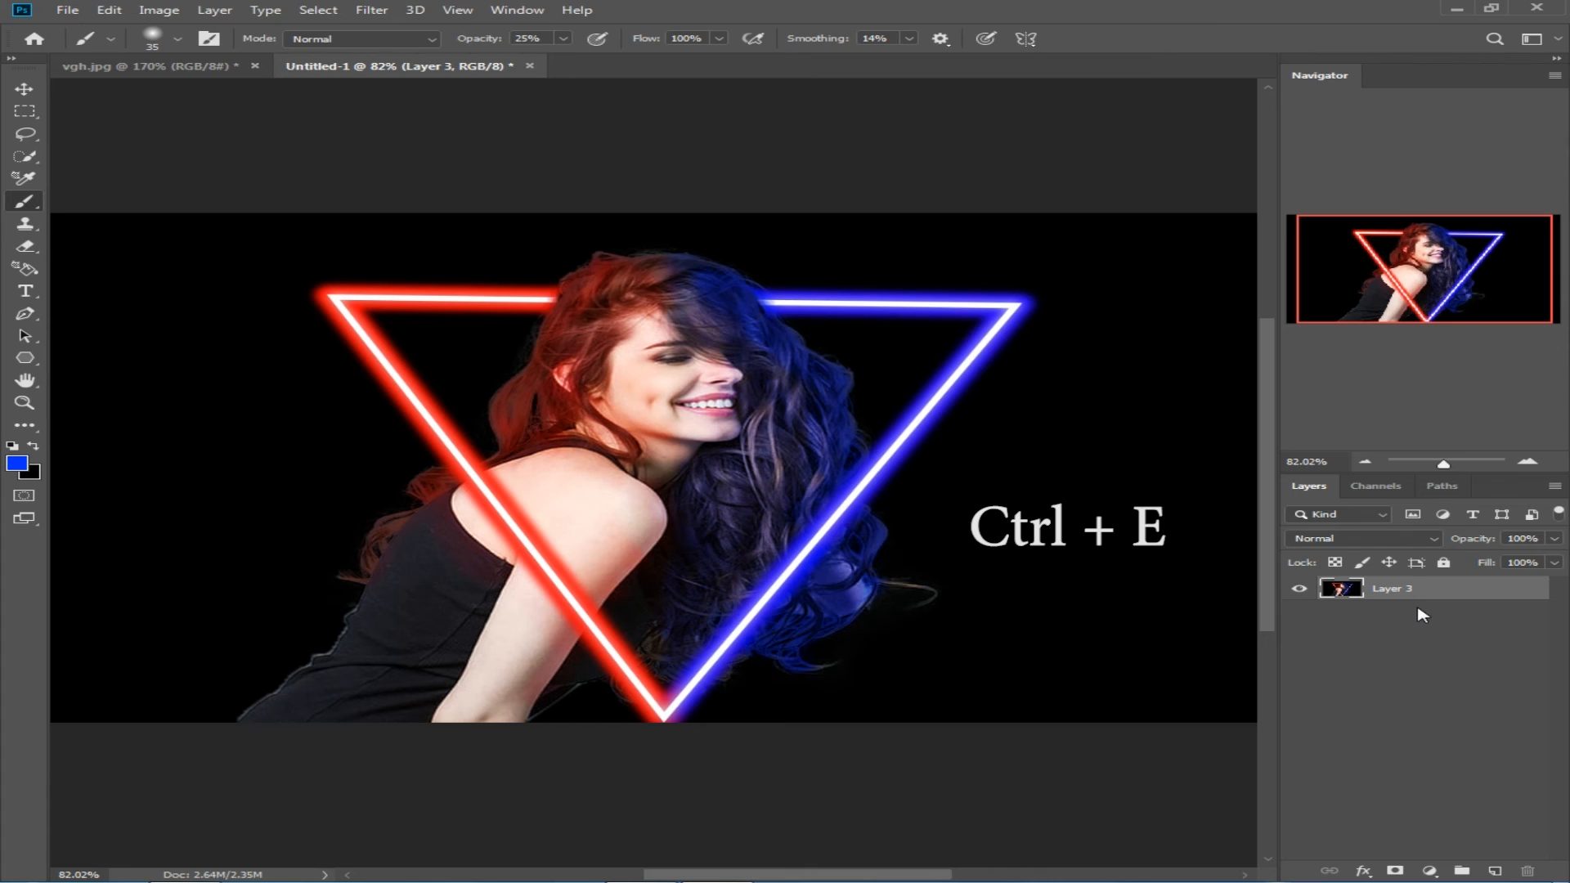
# Step: Open the Camera Raw filter on the merged layer and set Temperature to -12 and Tint to +4
pyautogui.click(371, 10)
pyautogui.click(439, 114)
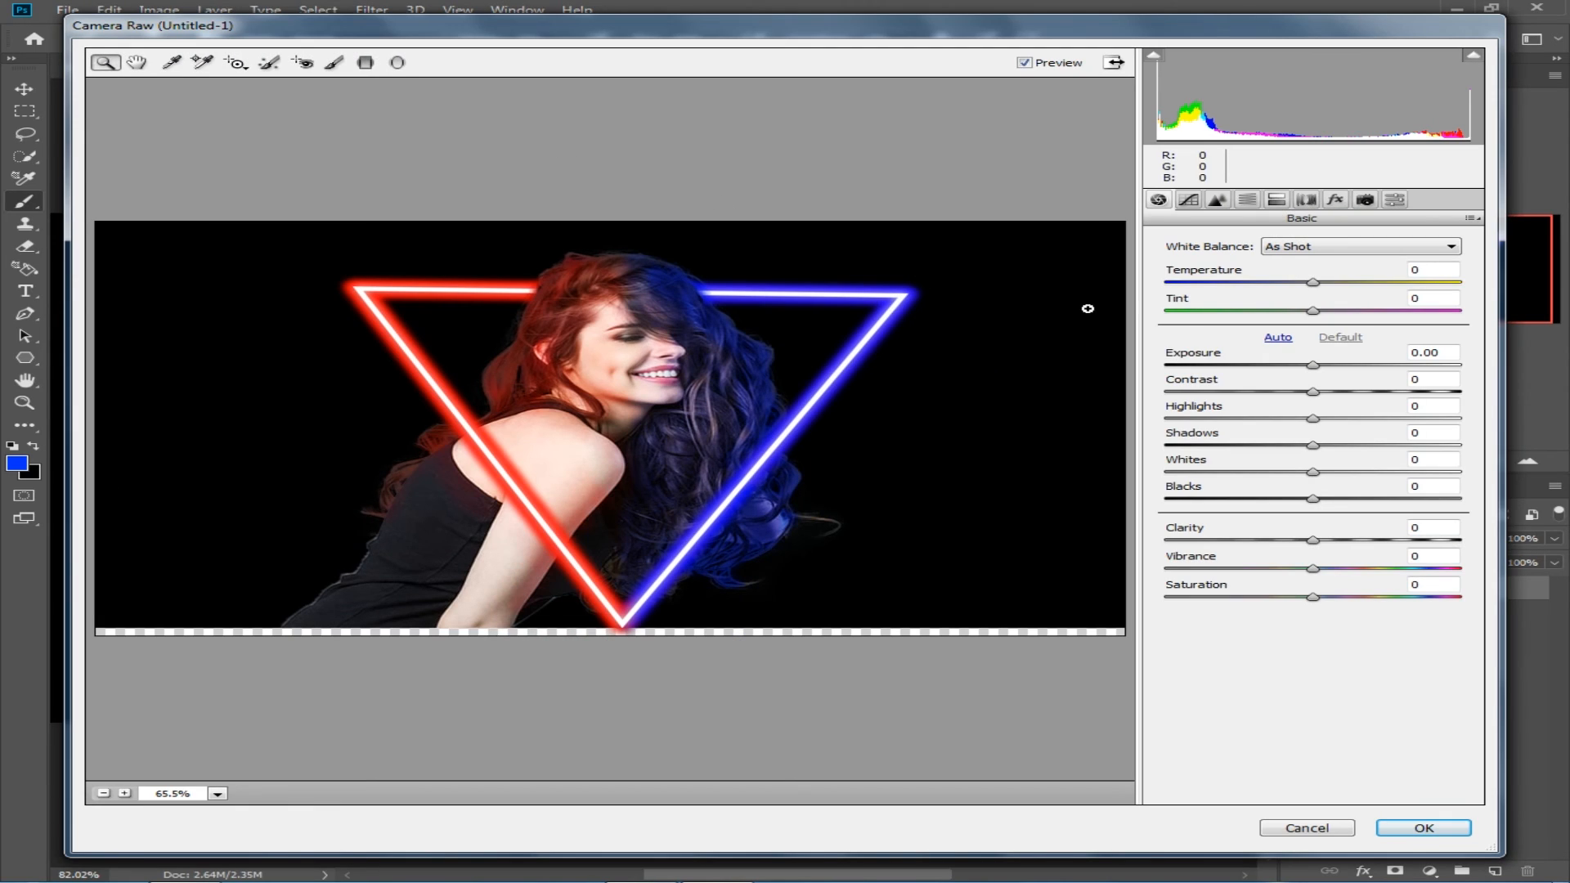
pyautogui.moveTo(1301, 279); pyautogui.dragTo(1294, 282)
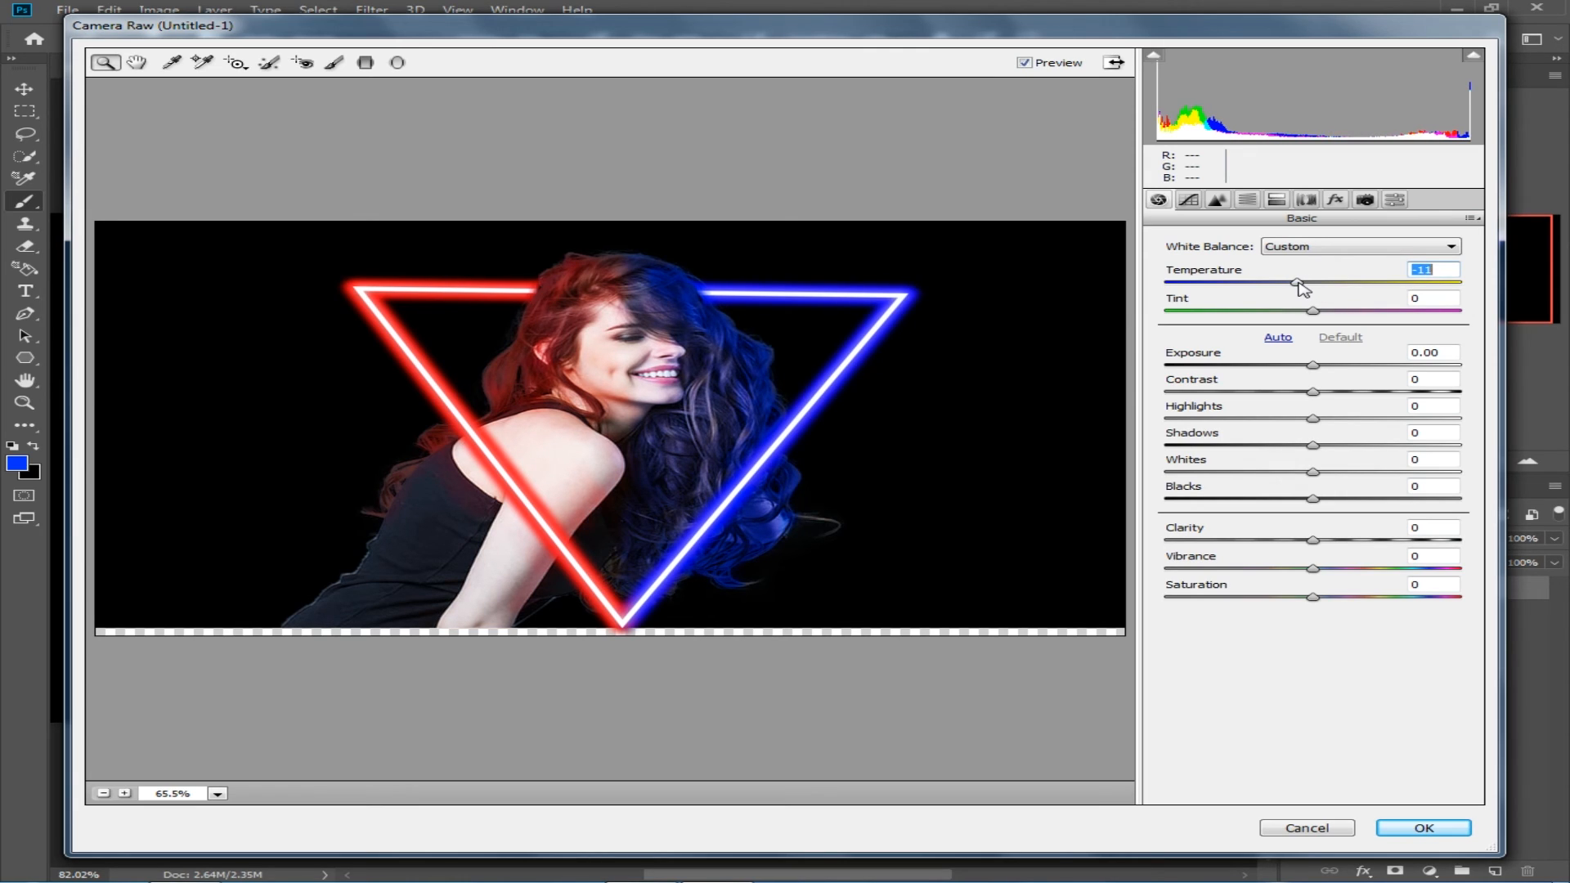
pyautogui.moveTo(1317, 310); pyautogui.dragTo(1324, 310)
# Step: Set Exposure to +0.05, Contrast to +3, Highlights to +29 and Whites to +28, and apply the Camera Raw filter
pyautogui.moveTo(1319, 364); pyautogui.dragTo(1324, 370)
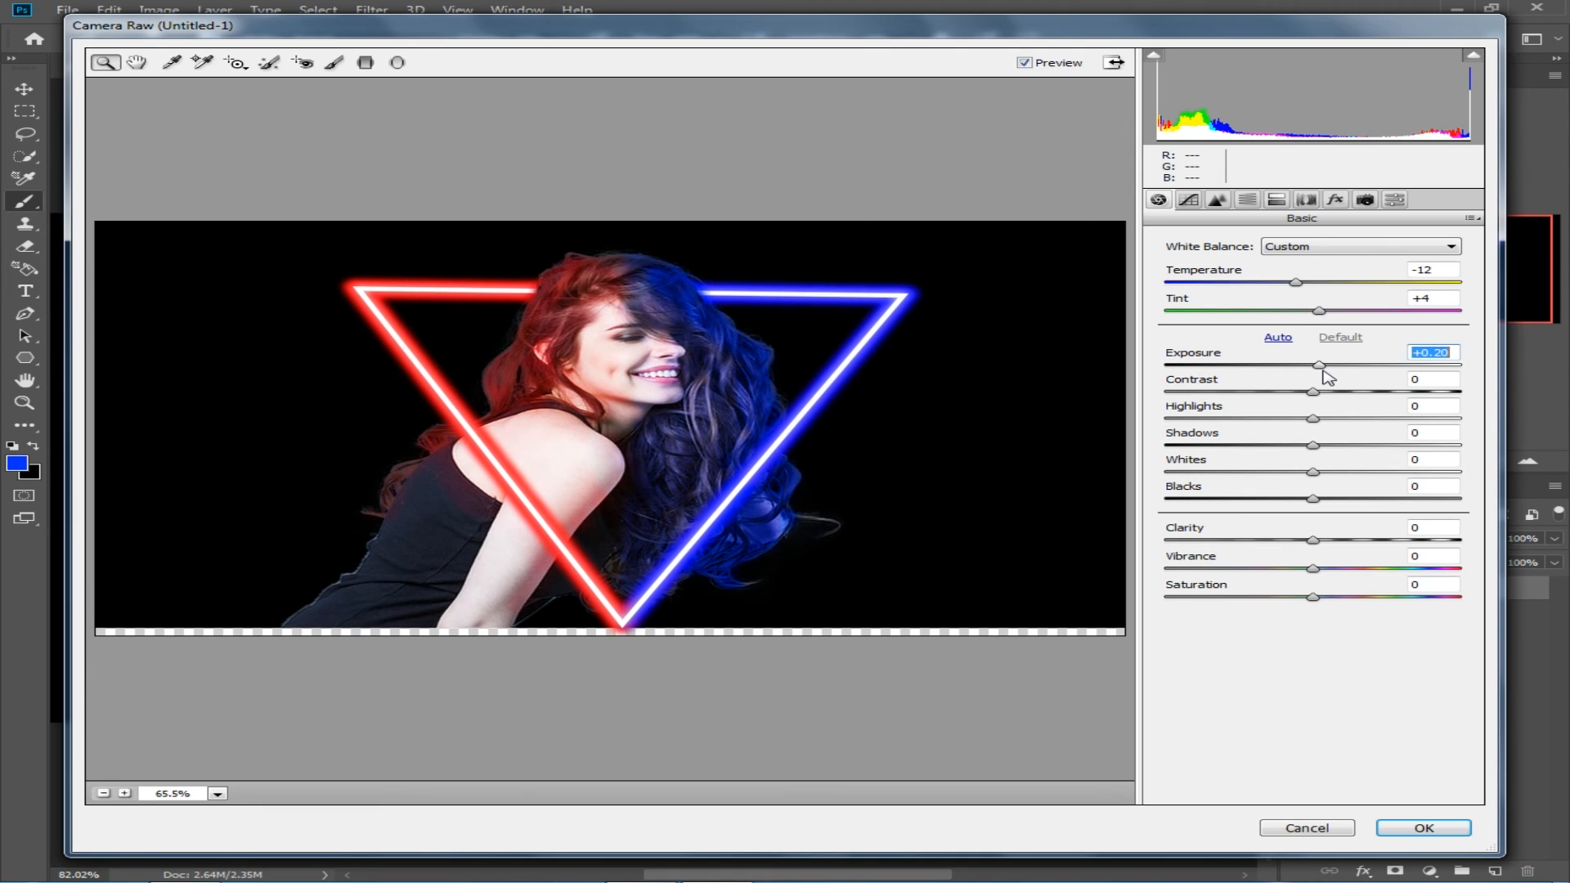
pyautogui.moveTo(1314, 393); pyautogui.dragTo(1308, 394)
pyautogui.moveTo(1312, 418); pyautogui.dragTo(1361, 478)
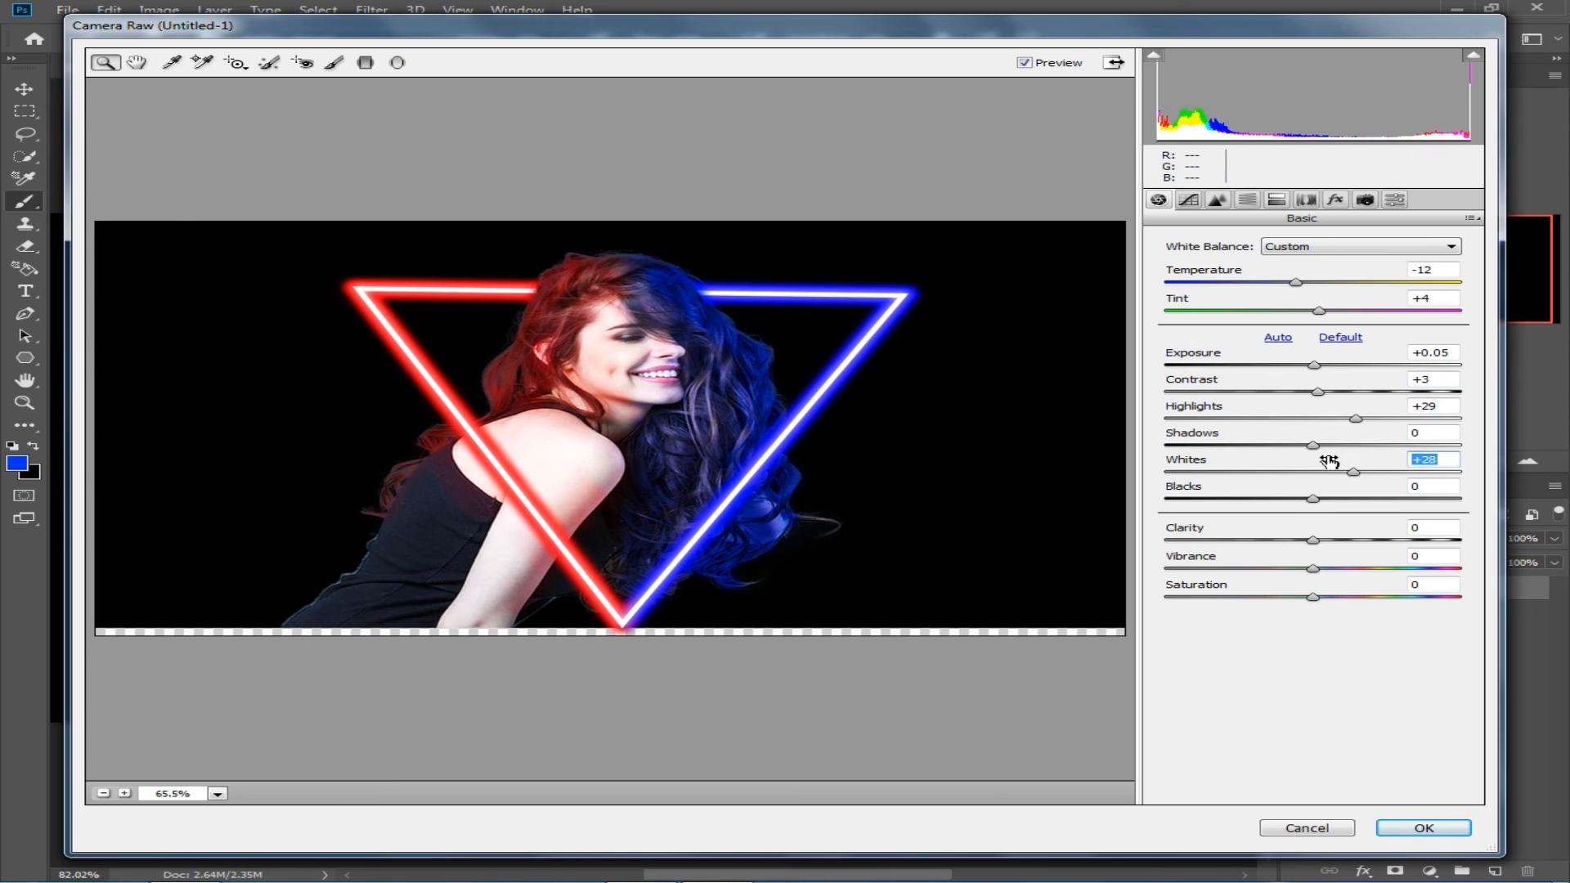
pyautogui.click(1423, 828)
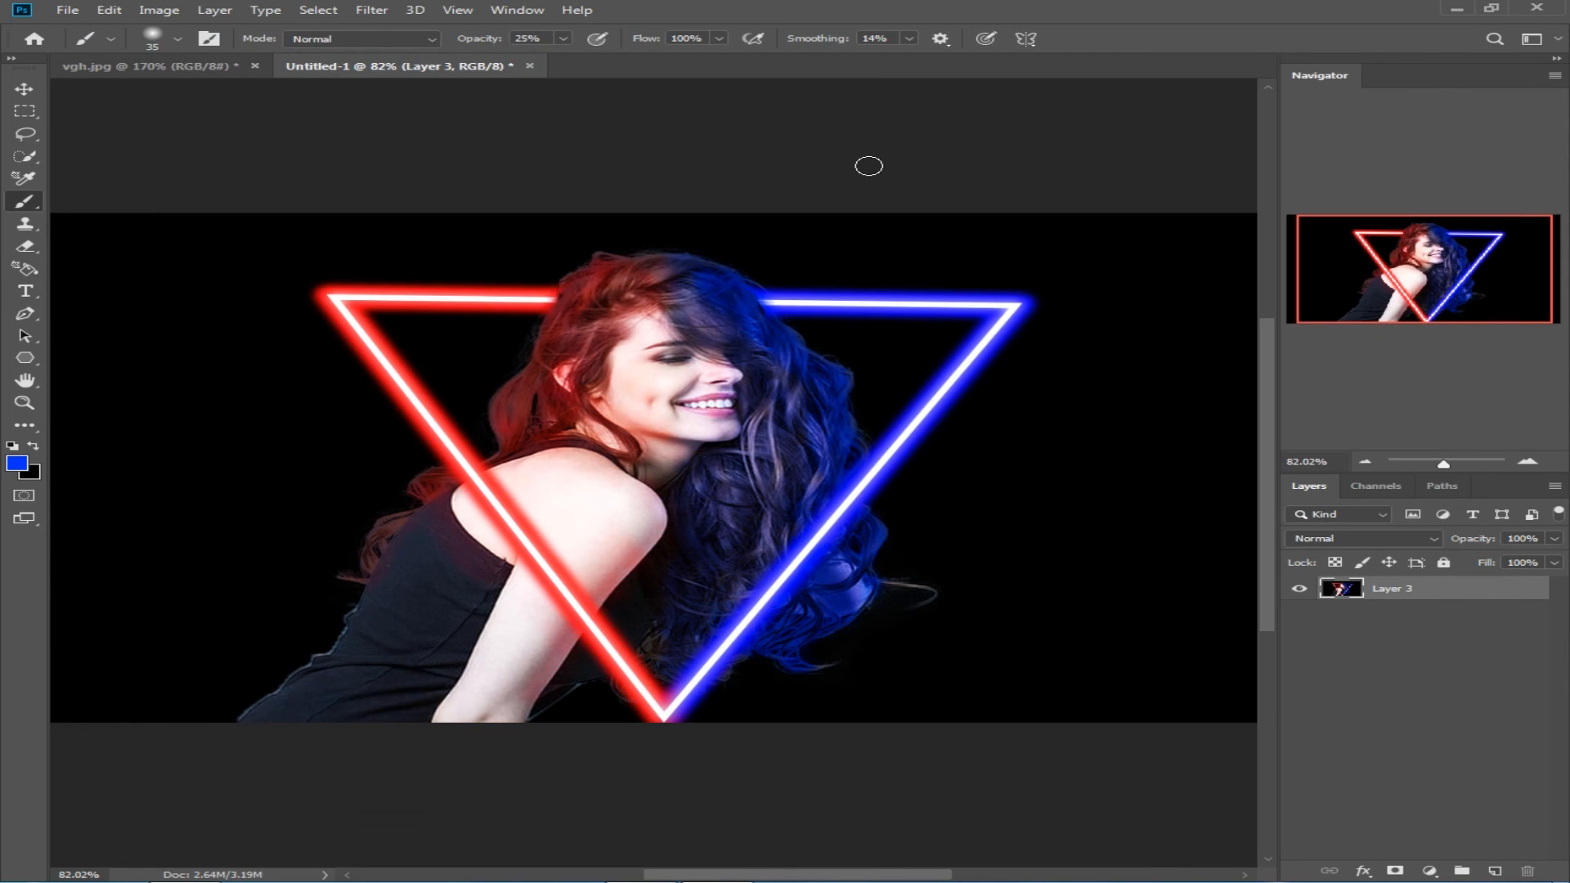